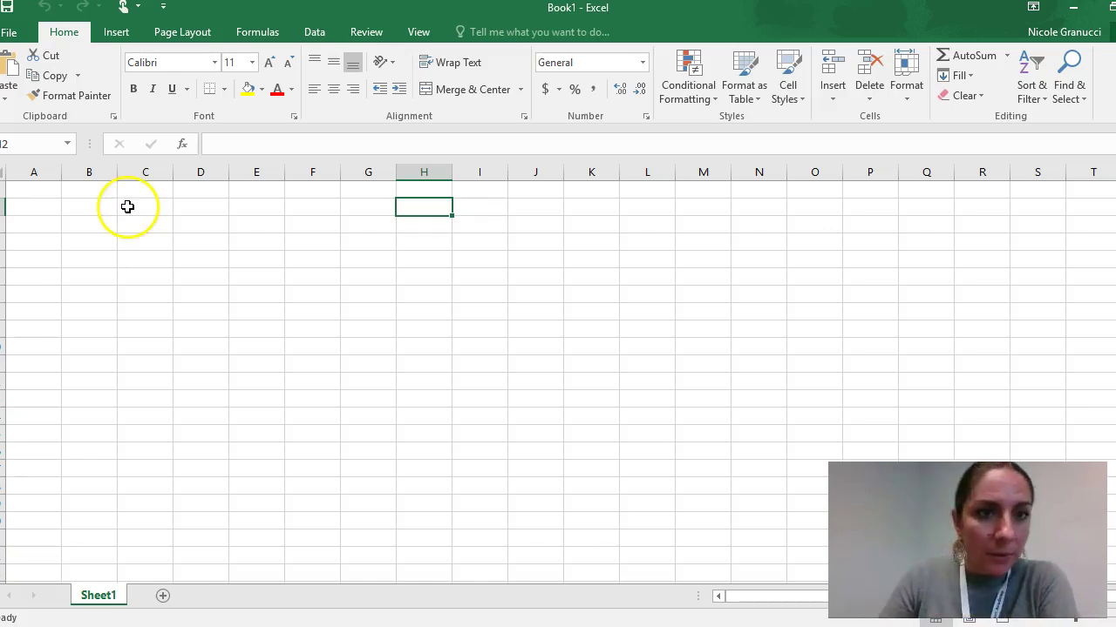
Step: Enter the heading 'Distance (m)' in B3 and widen column B to fit it
left_click(103, 227)
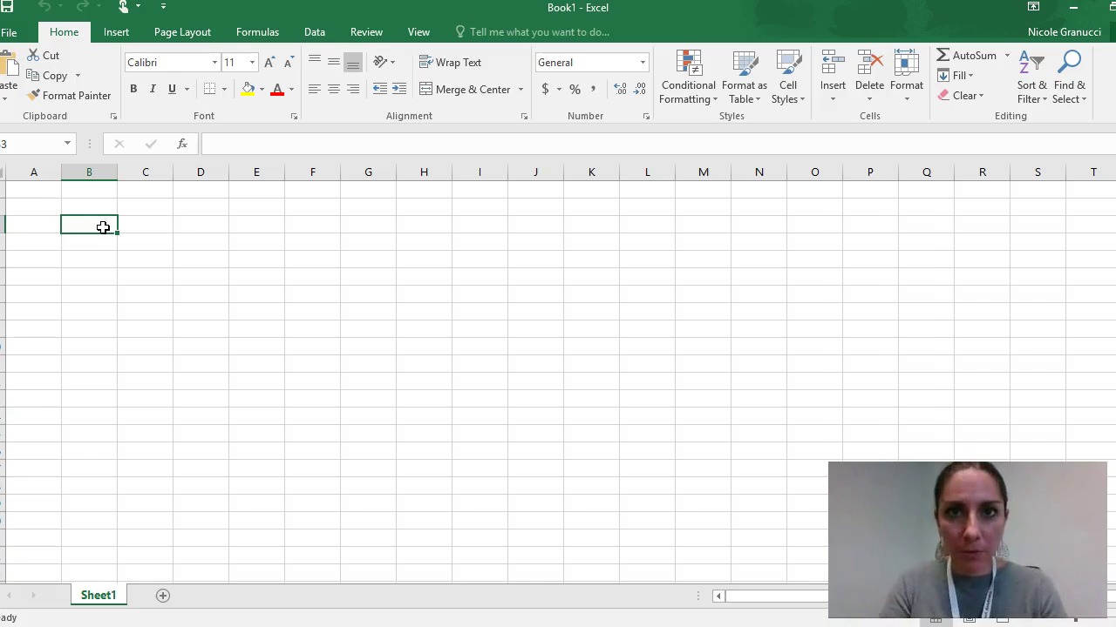
type("D")
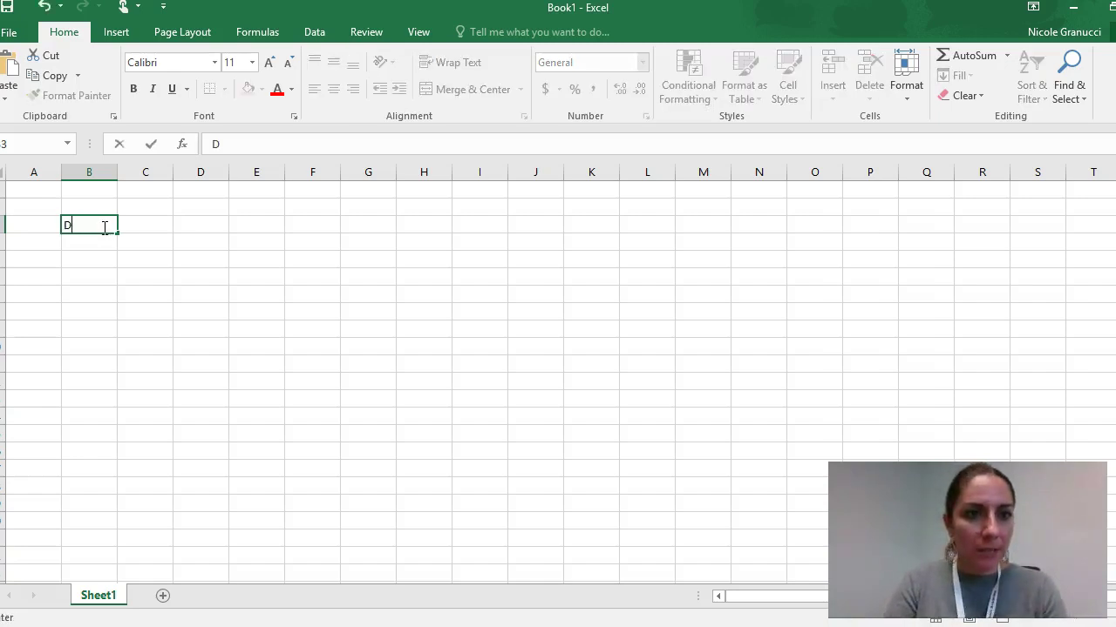
type("istance")
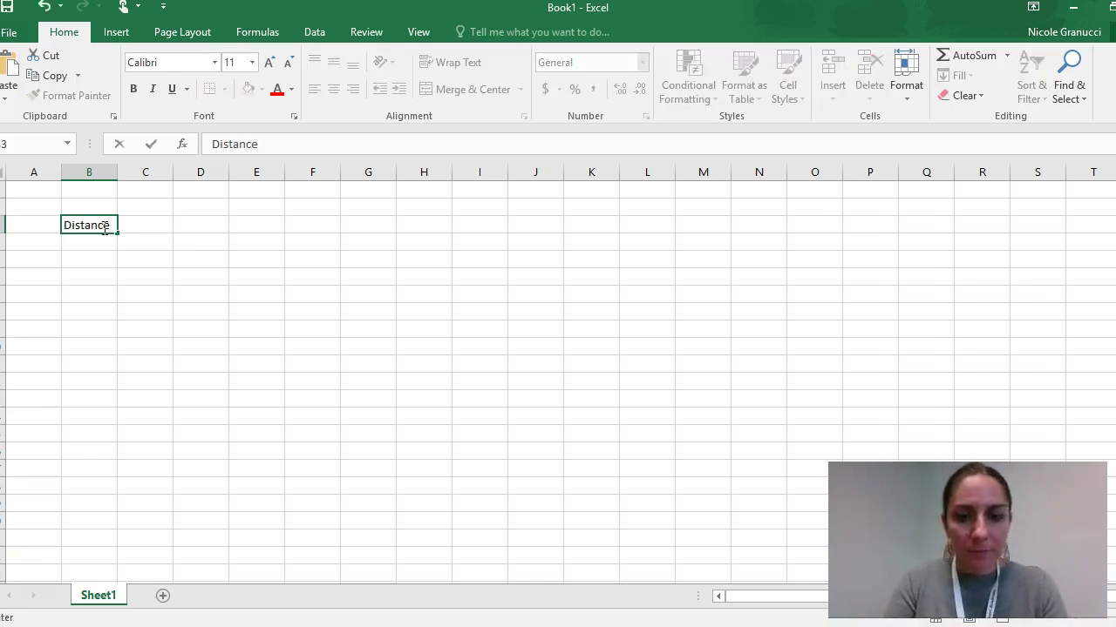
type(" (m)")
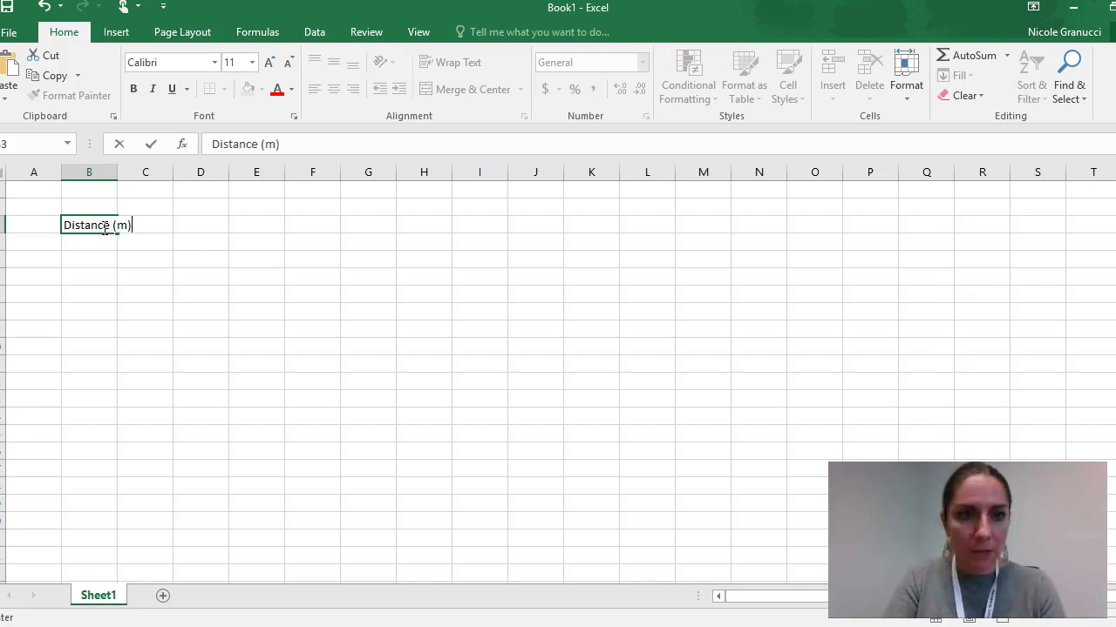
key("Tab")
left_click_drag(120, 173, 139, 174)
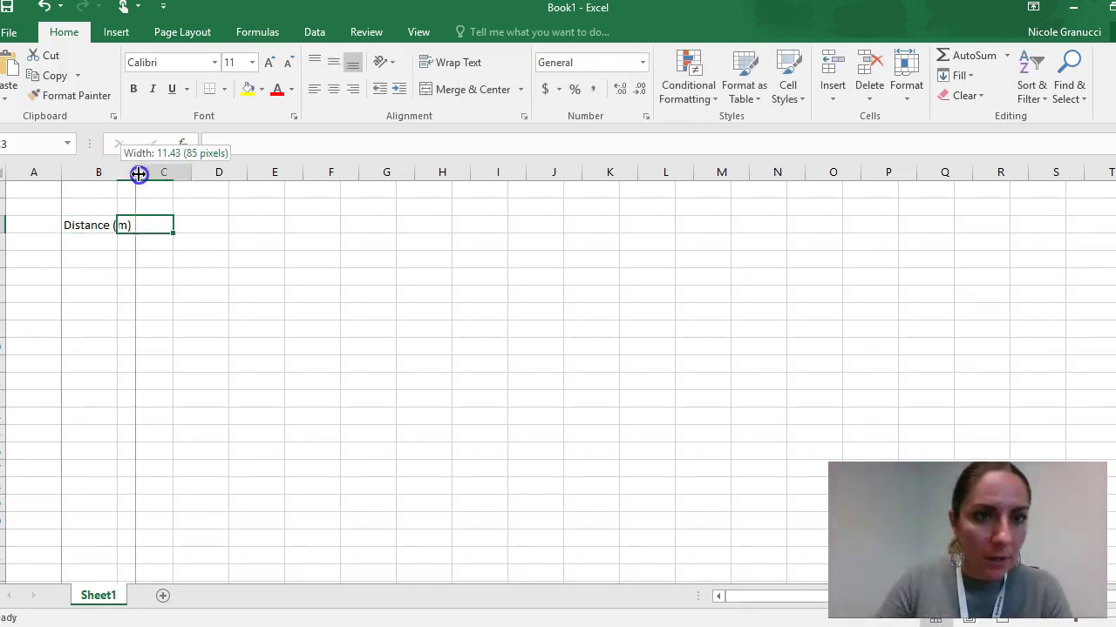
Step: Enter the heading 'Time (s)' in C3, next to Distance (m)
left_click(130, 245)
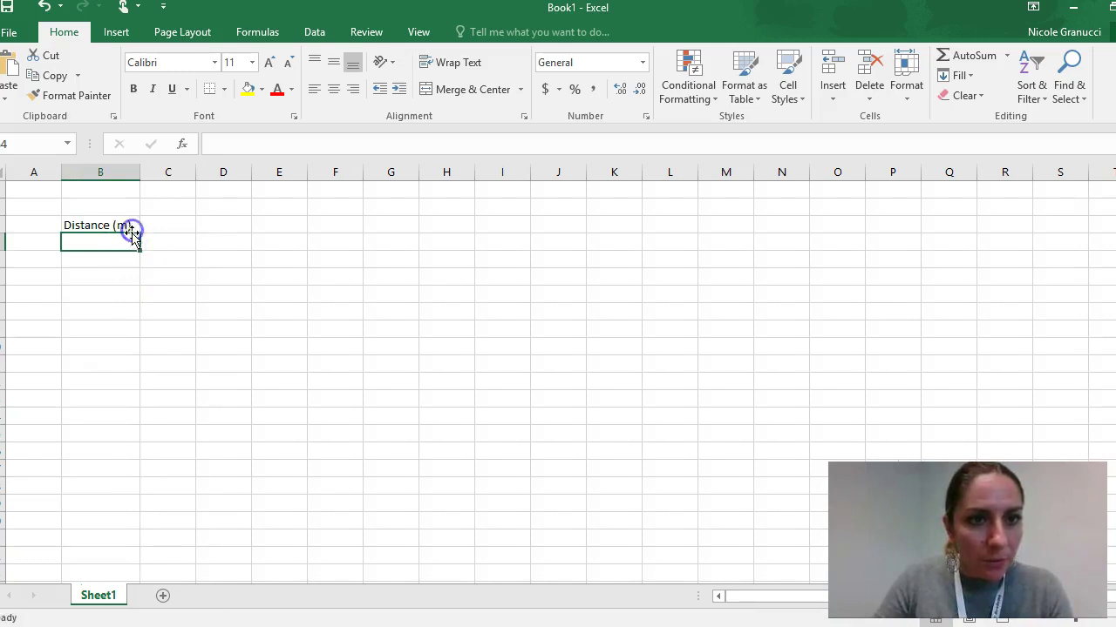
left_click(132, 226)
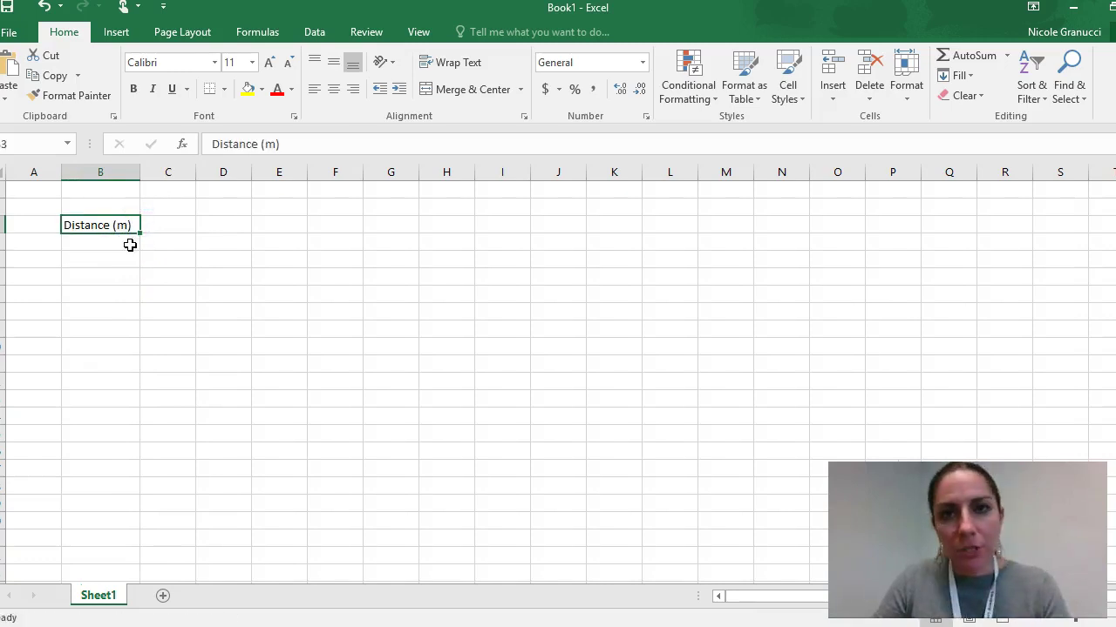
left_click(97, 258)
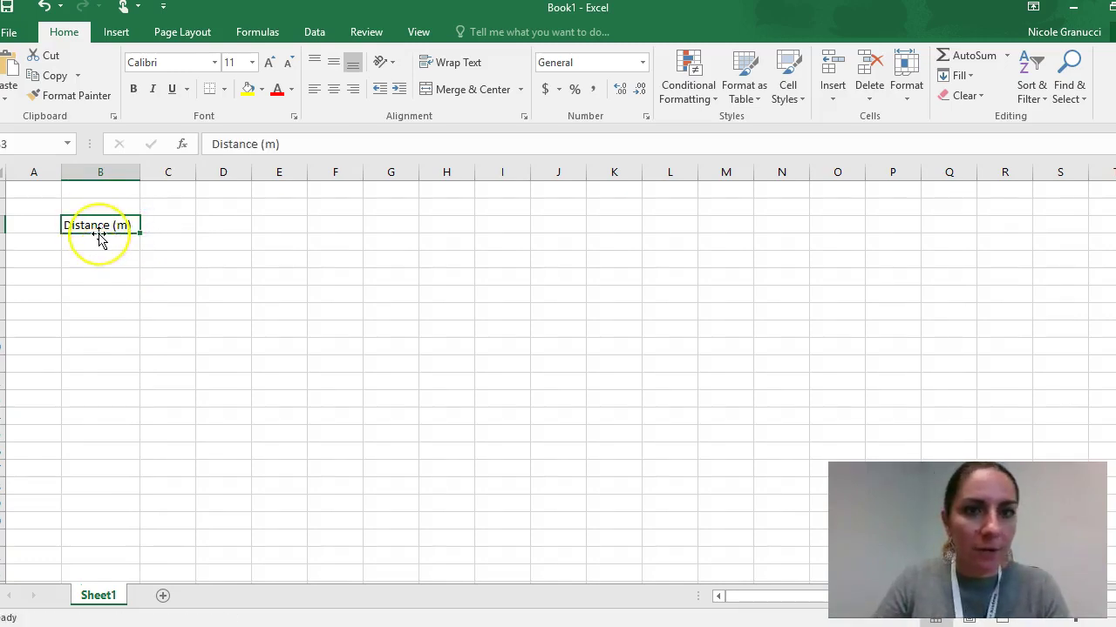
left_click(127, 231)
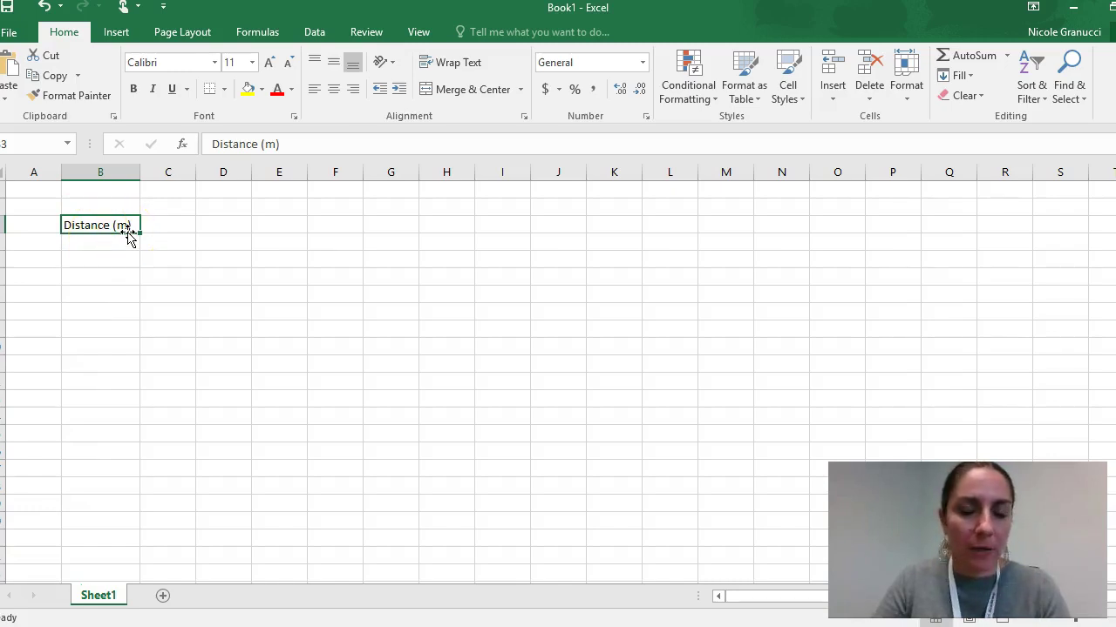
left_click(163, 226)
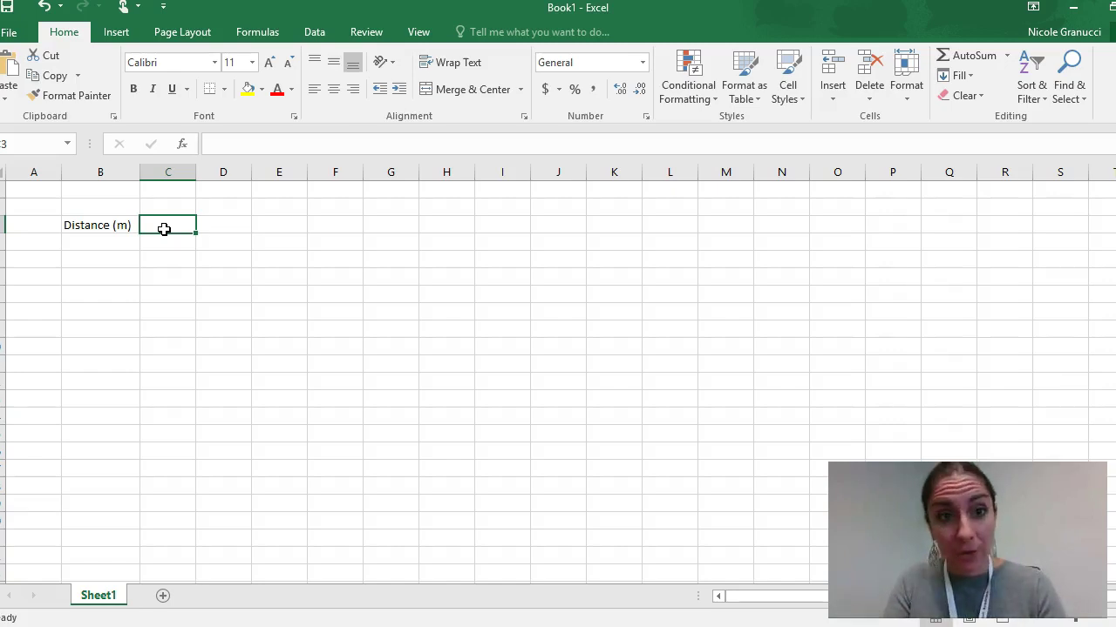
type("Time (s")
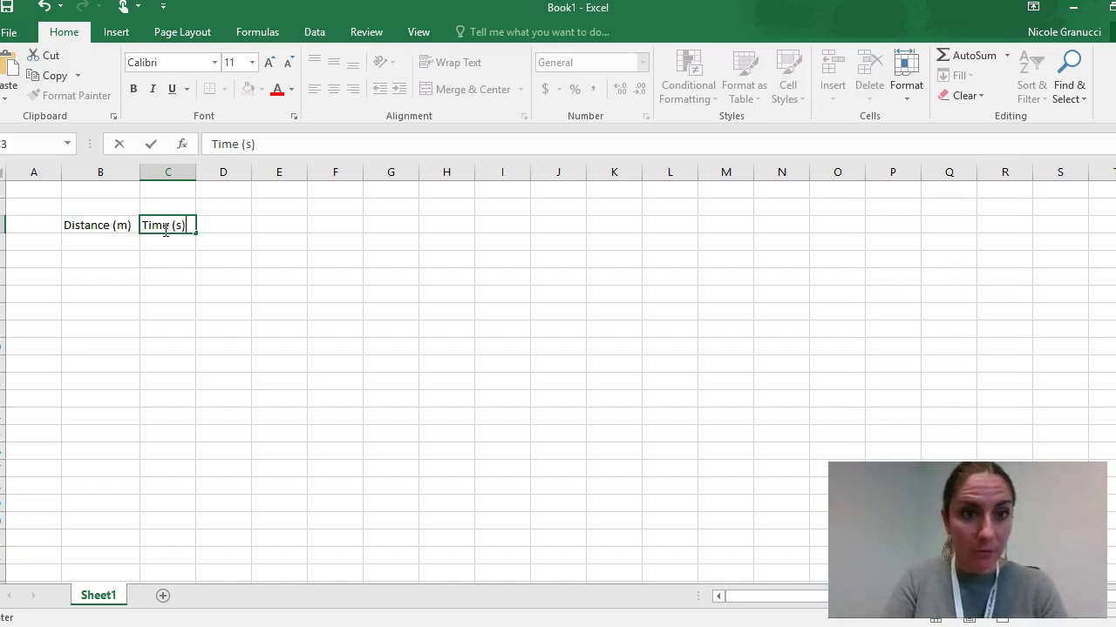
key("Return")
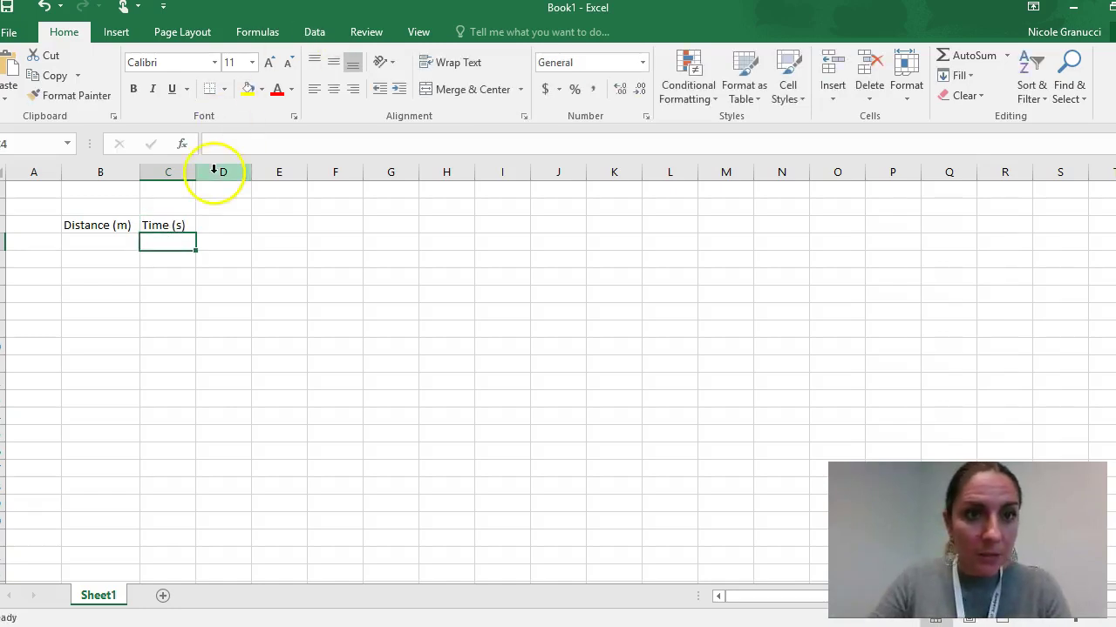
Step: Widen column C, then enter the values 0 through 8 down the Distance (m) column
left_click_drag(195, 172, 210, 172)
left_click(272, 259)
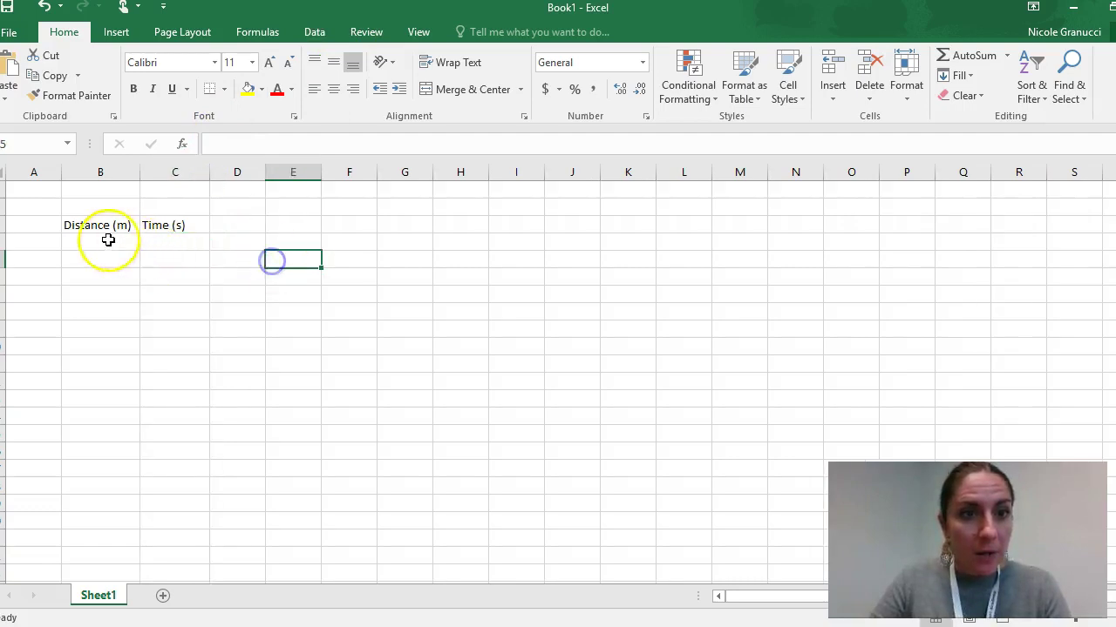
left_click(108, 240)
type("0")
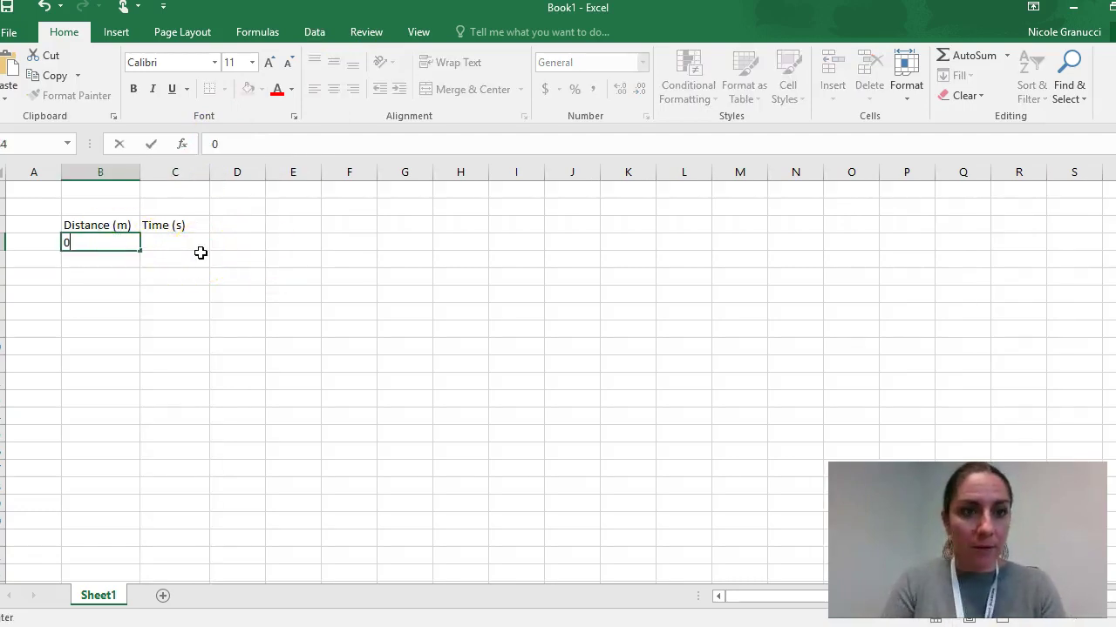
key("Return")
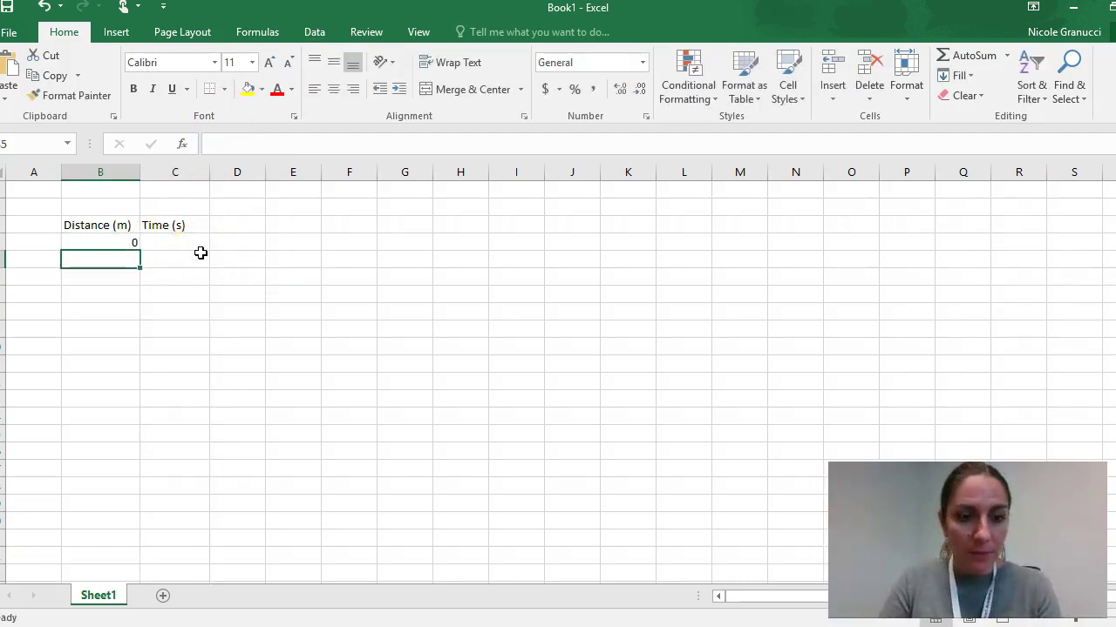
type("1 2 3 ")
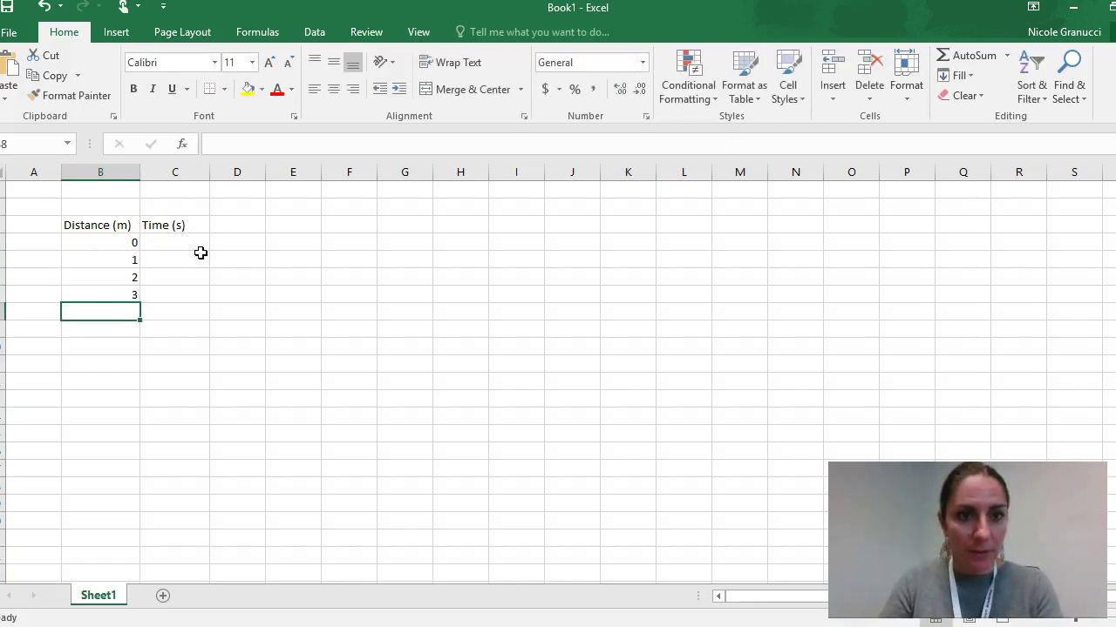
type("4 5")
key("Return")
type("6")
key("Return")
type("7")
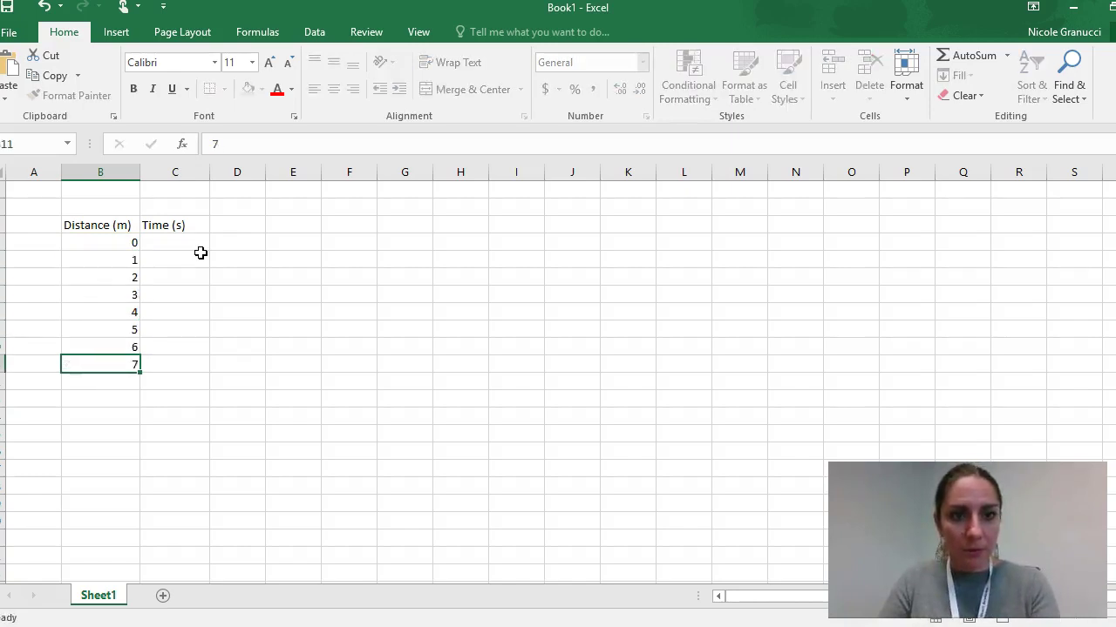
key("Return")
type("8")
key("Return")
Step: Delete the 0–8 values from B4:B12 and select the empty cells under Time (s)
left_click(225, 278)
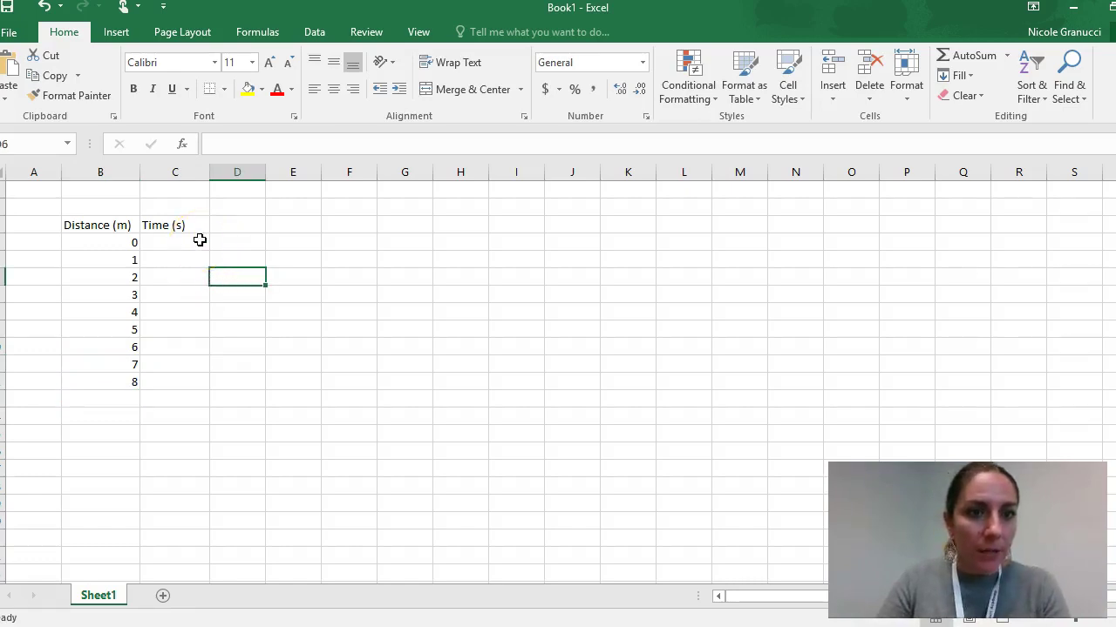
left_click_drag(112, 242, 115, 380)
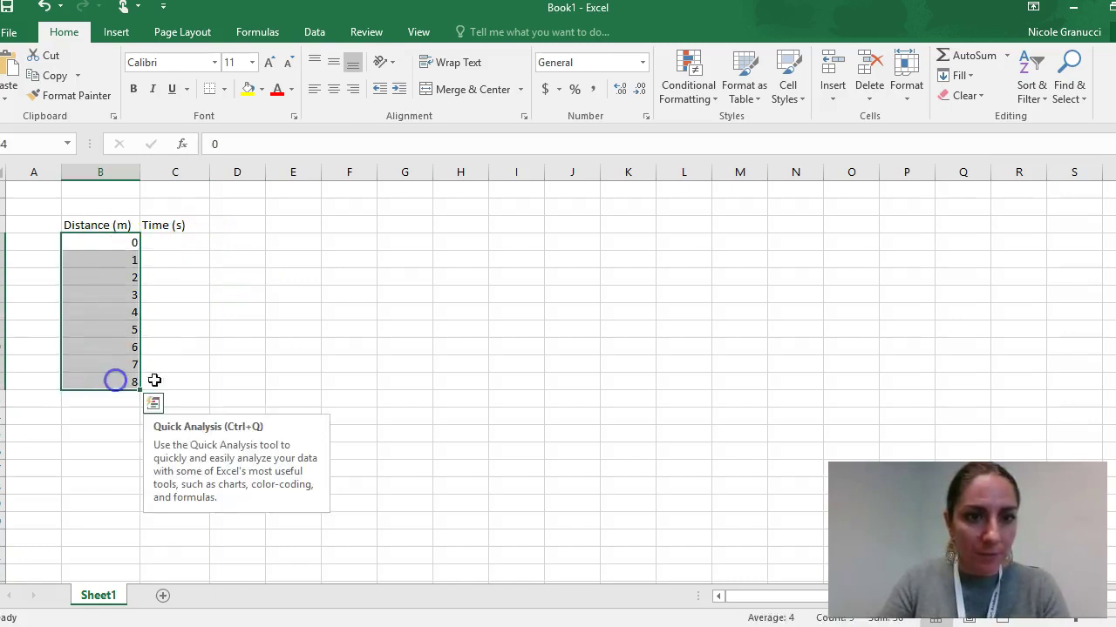
key("ctrl+x")
key("Delete")
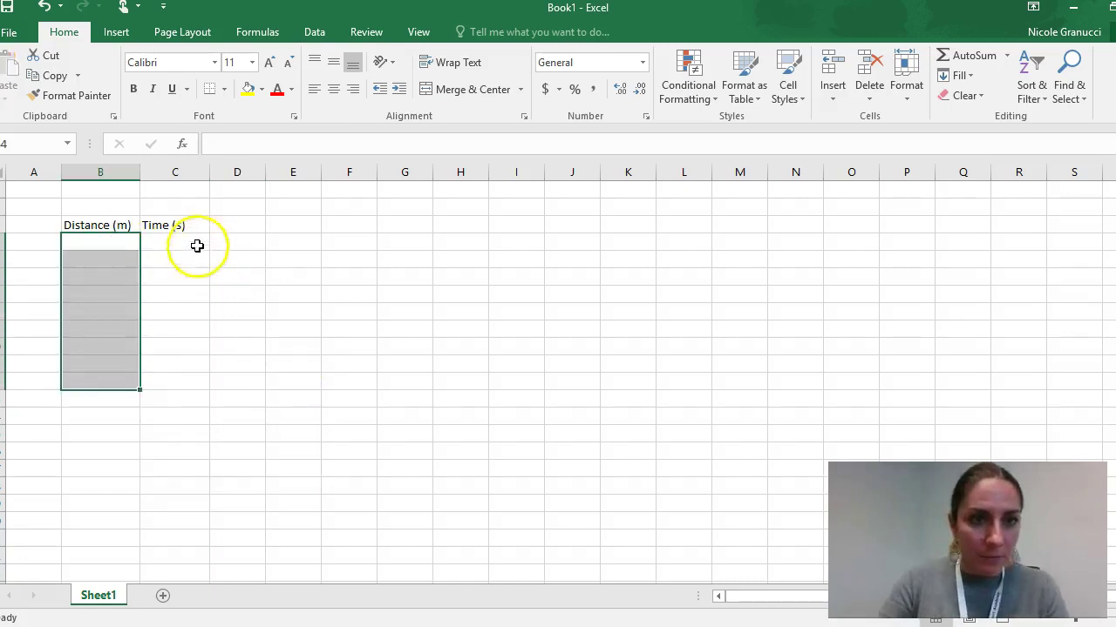
left_click_drag(197, 246, 183, 385)
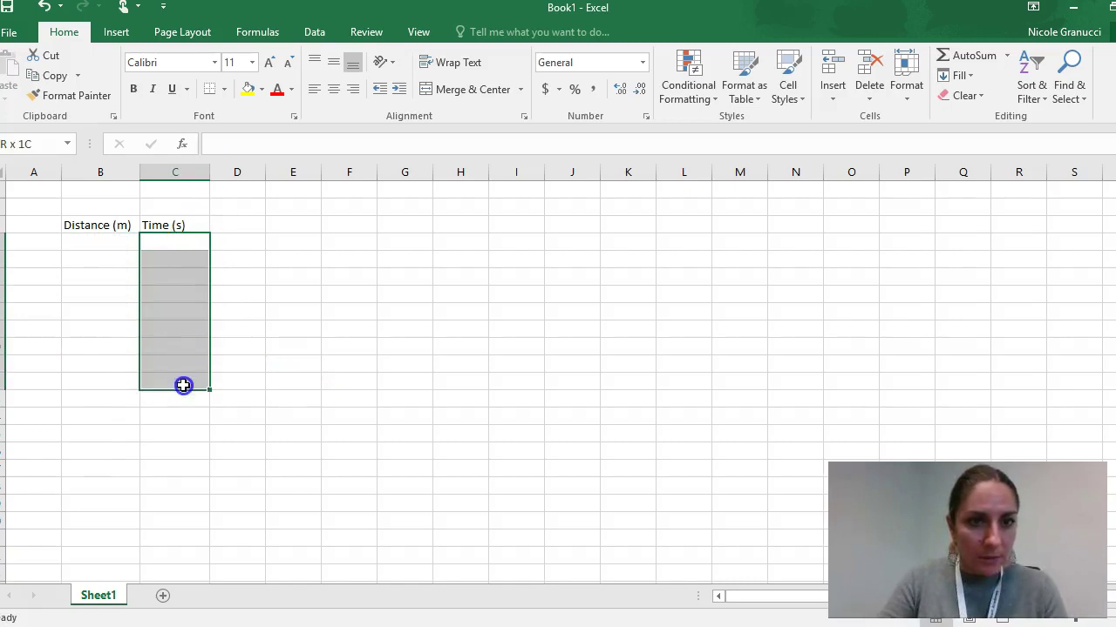
Step: Fill the Time (s) column with the values 1 through 8
left_click(172, 329)
left_click(156, 245)
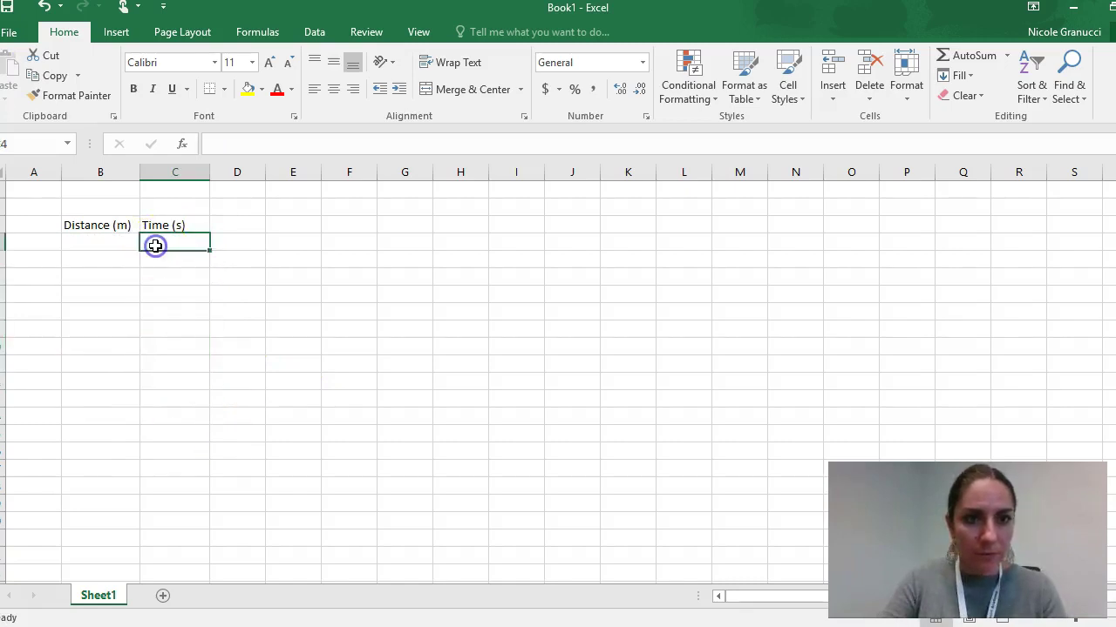
type("1")
key("Return")
type("2")
key("Return")
type("3")
key("Return")
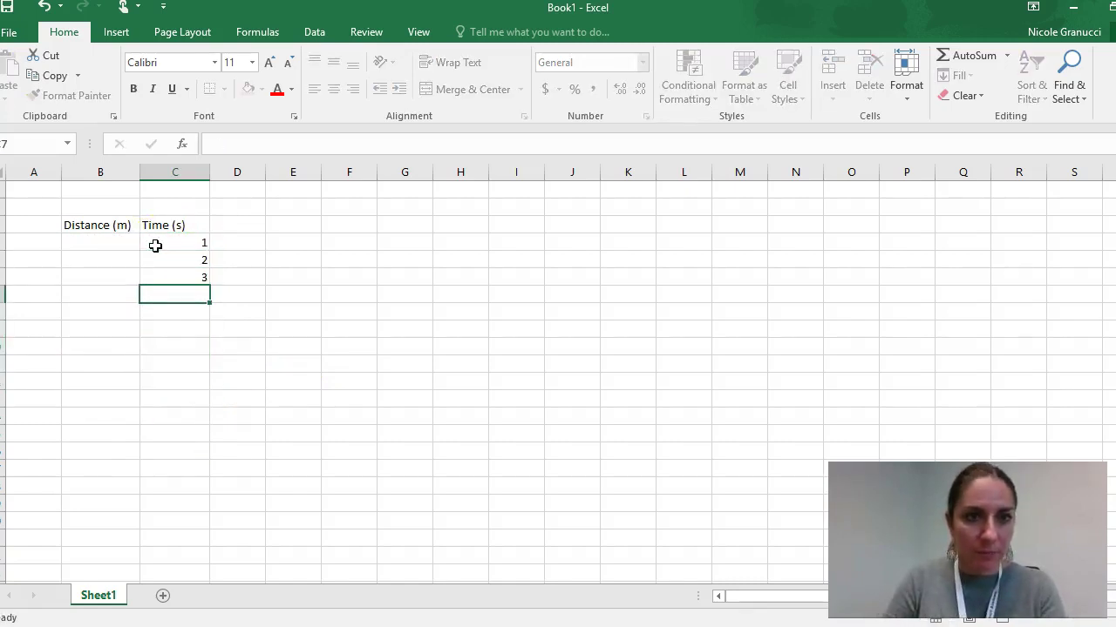
type("4")
key("Return")
type("5")
key("Return")
type("6")
key("Return")
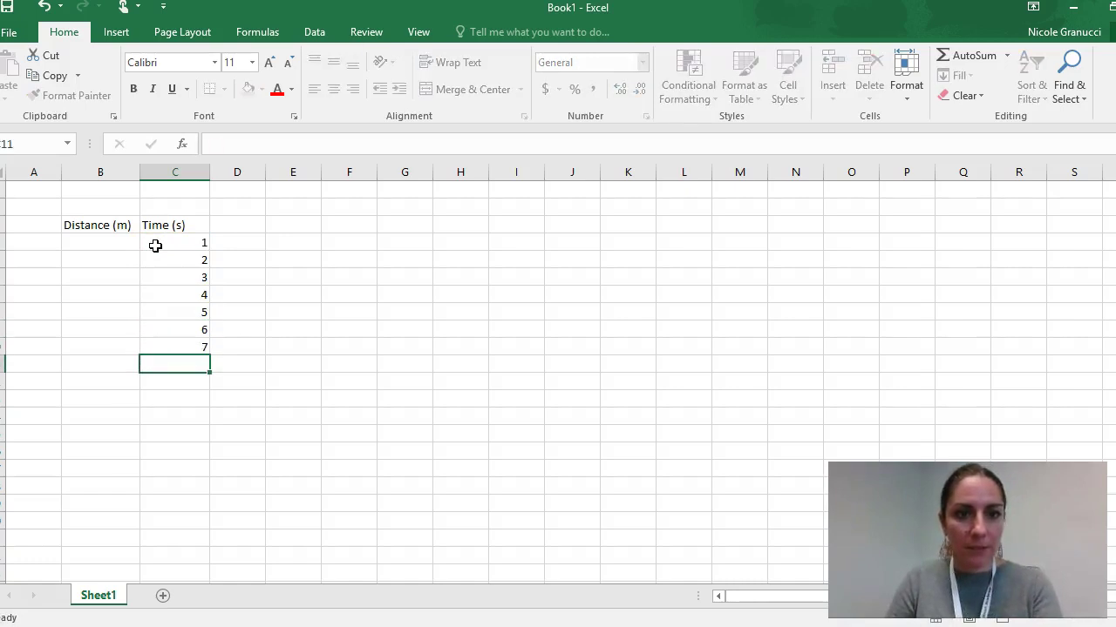
type("8")
key("Left")
key("Up")
key("Up")
key("Up")
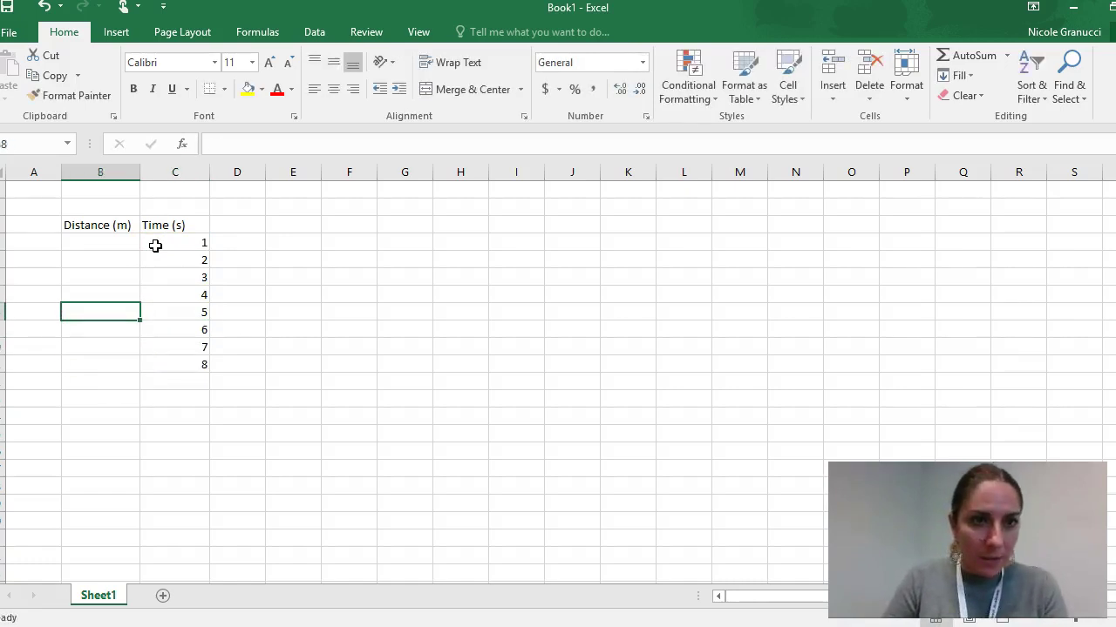
key("Up")
key("Up")
key("Up")
key("Up")
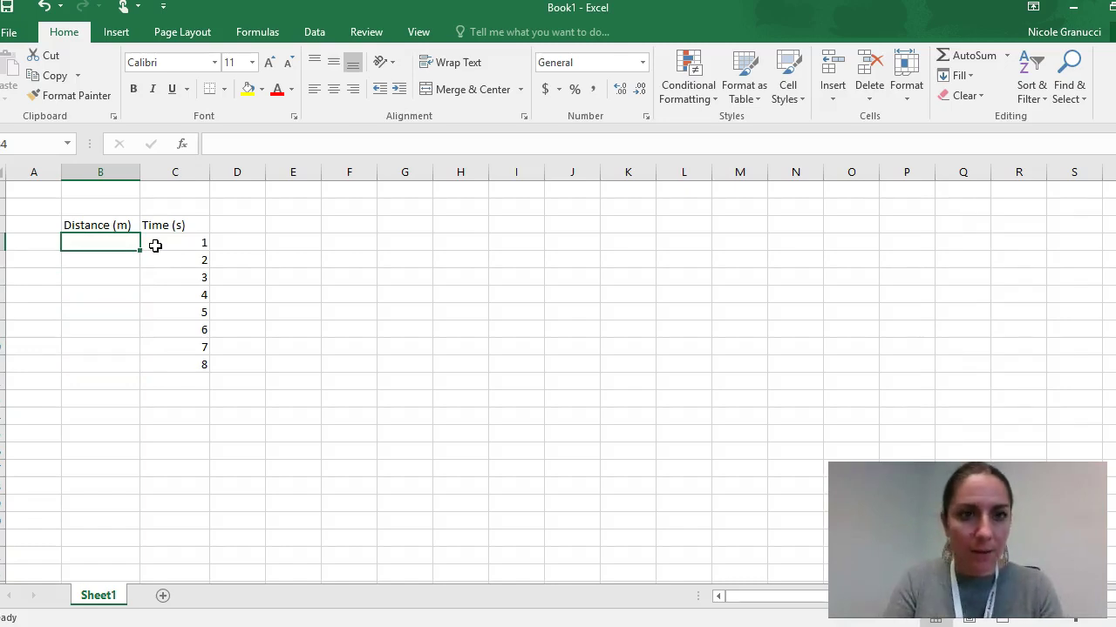
Step: Renumber Time (s) in C4:C11 to 0–7 and enter 0 as the first distance in B4
left_click(155, 245)
type("0")
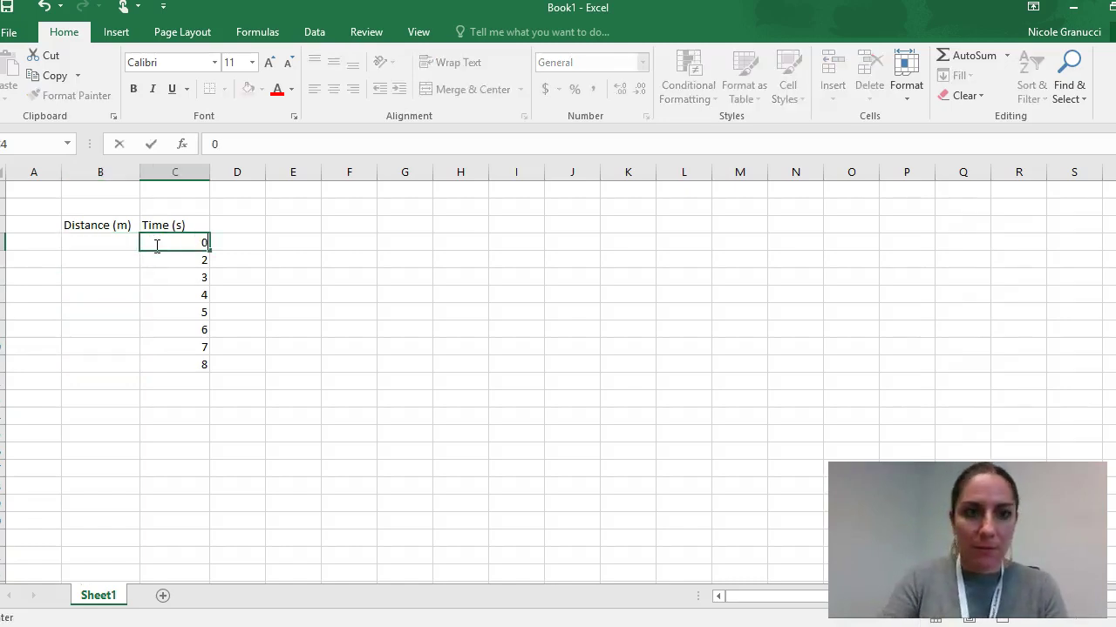
key("Return")
type("1 2 3 4 5")
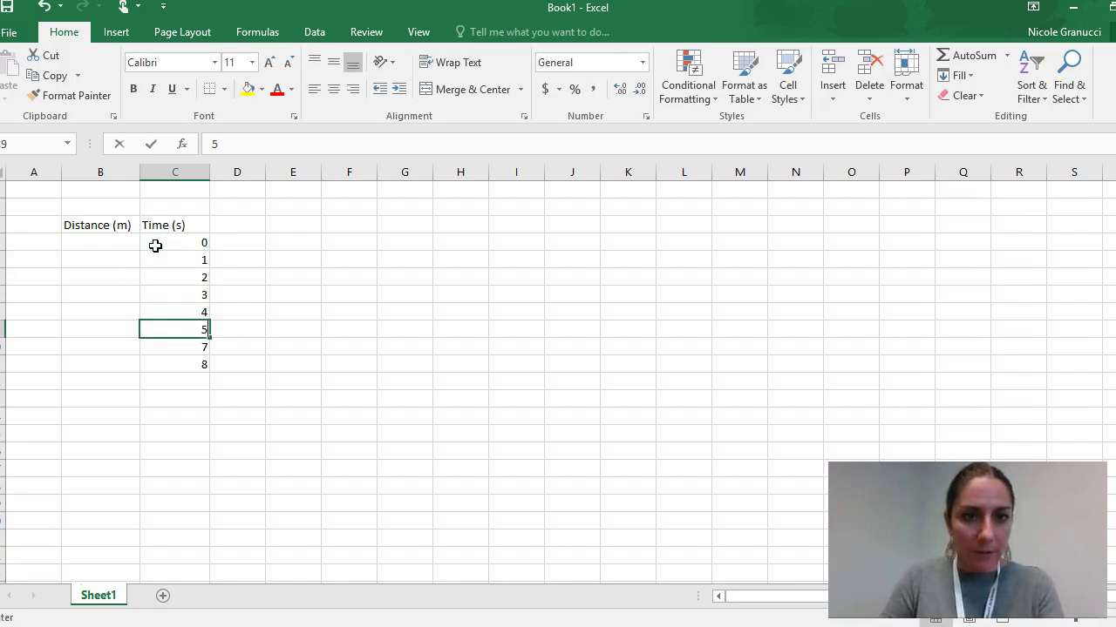
key("Return")
key("Return")
key("Up")
type("6")
key("Return")
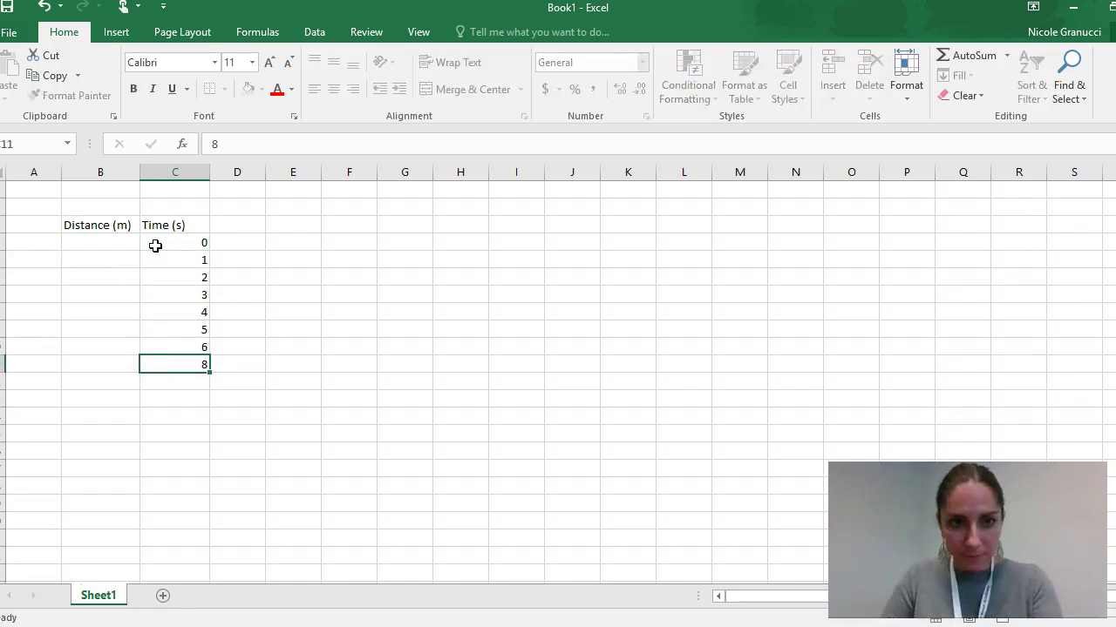
type("7")
key("Up")
key("Up")
key("Up")
key("Up")
key("Up")
key("Up")
key("Up")
key("Left")
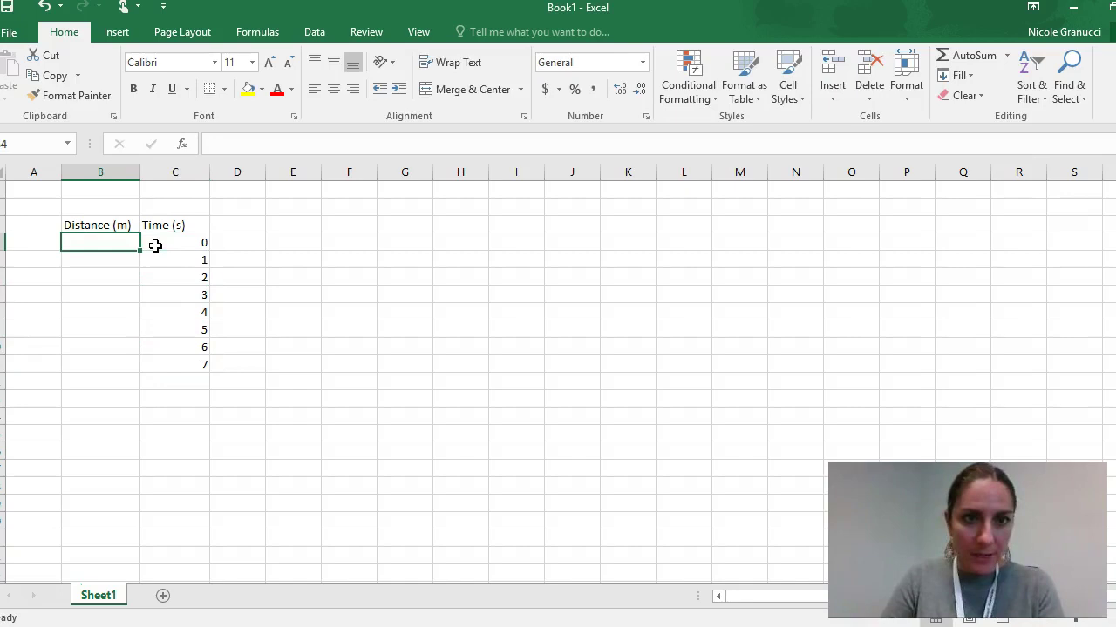
type("0")
key("Return")
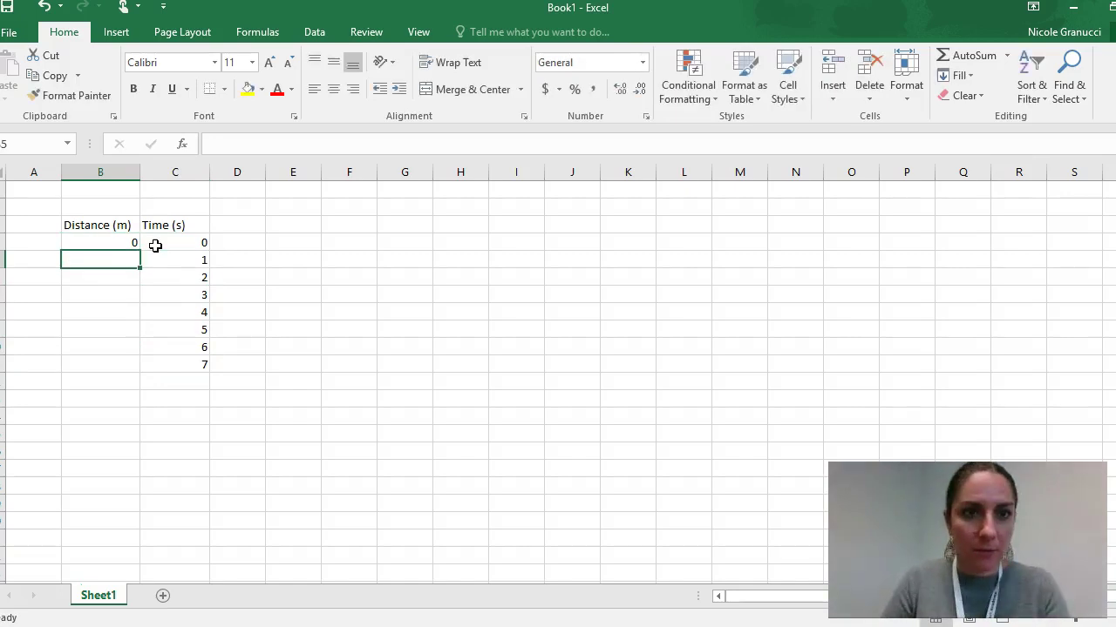
Step: Enter distances 0.25, 0.48, 0.79 and 0.99 in B5:B8
type("0")
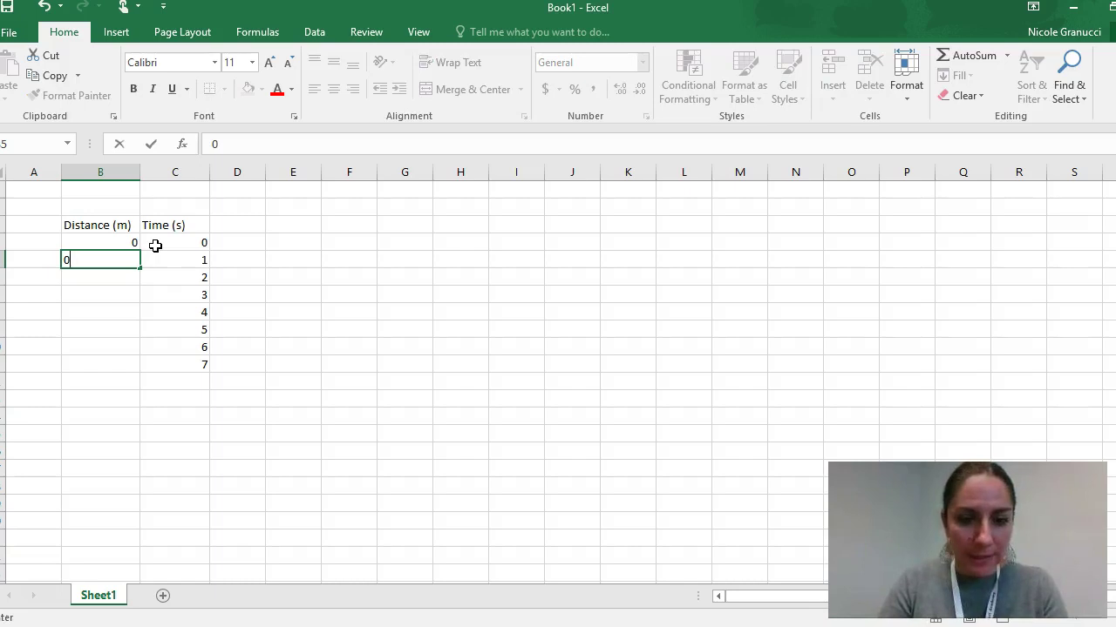
type(".25")
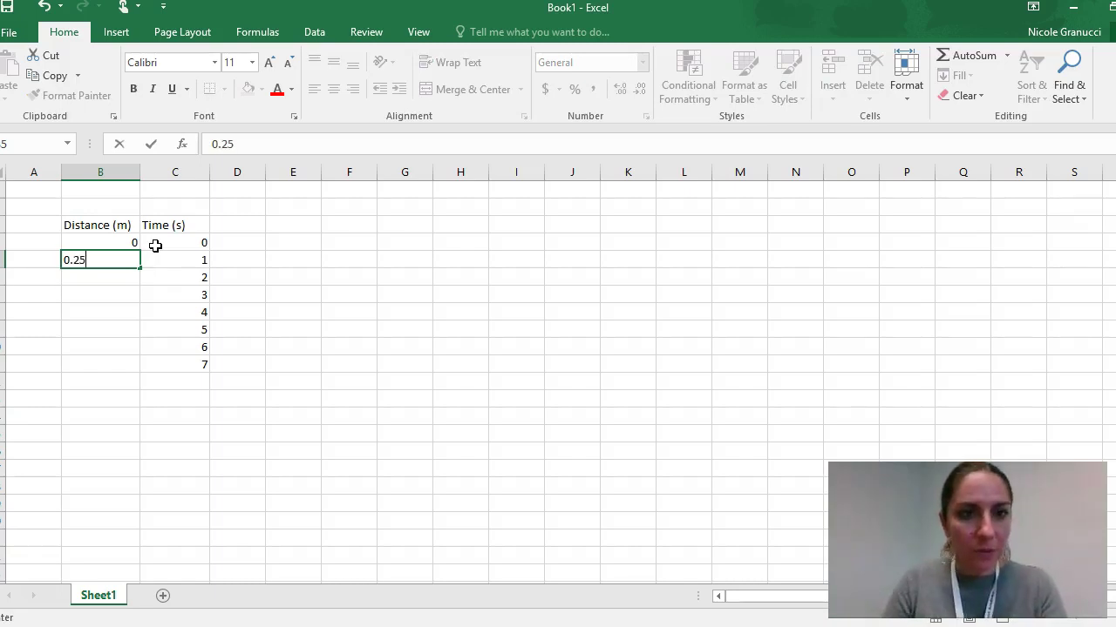
key("Return")
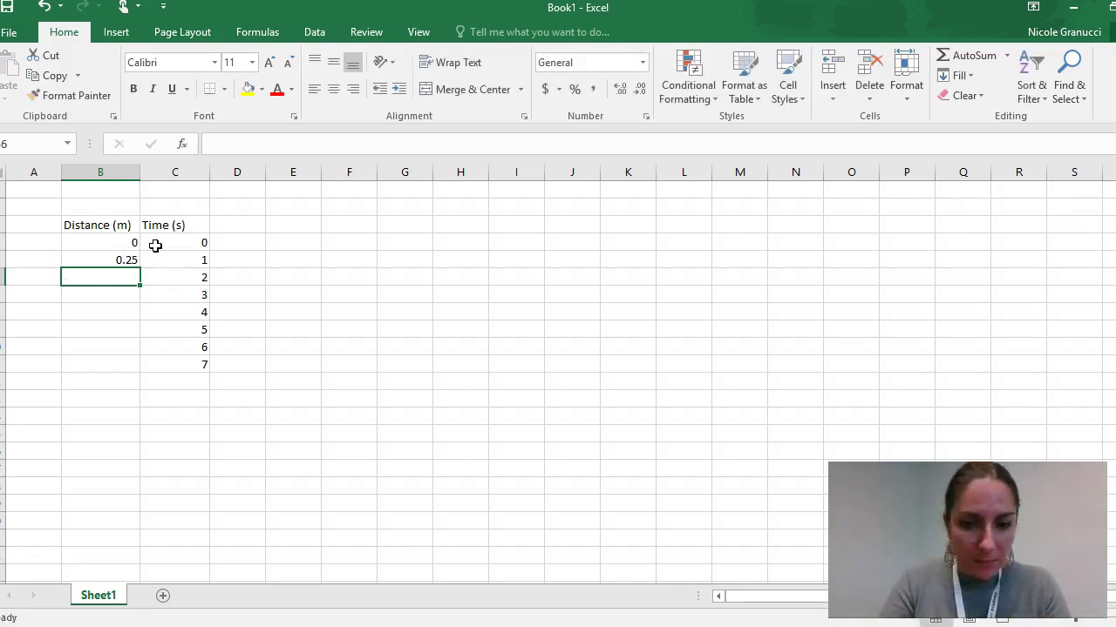
type("0.48")
key("Return")
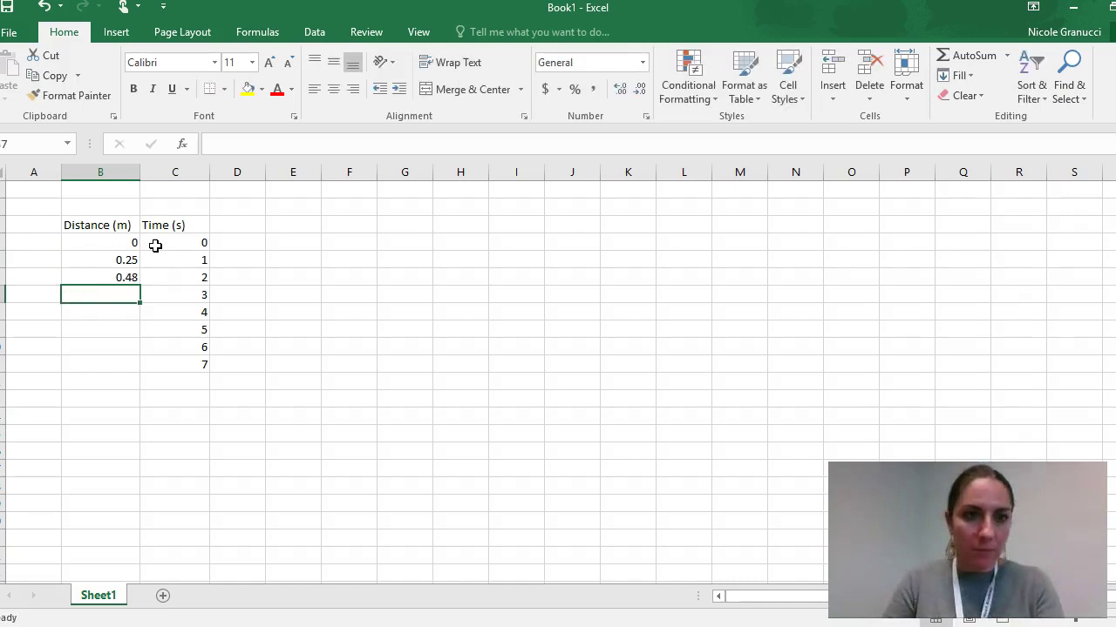
type("0")
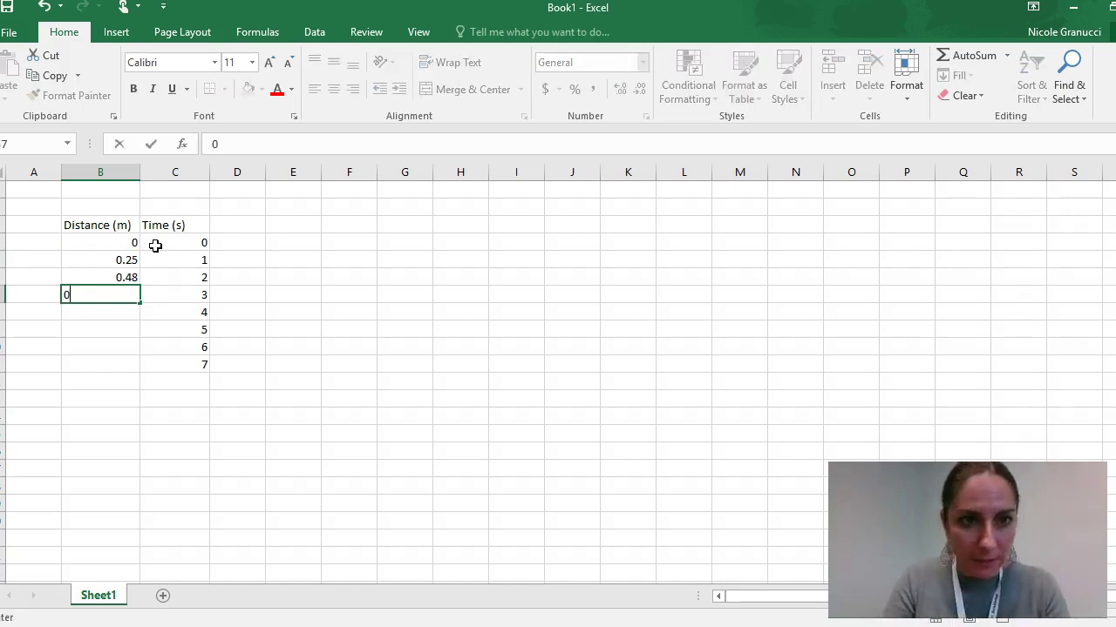
type(".7")
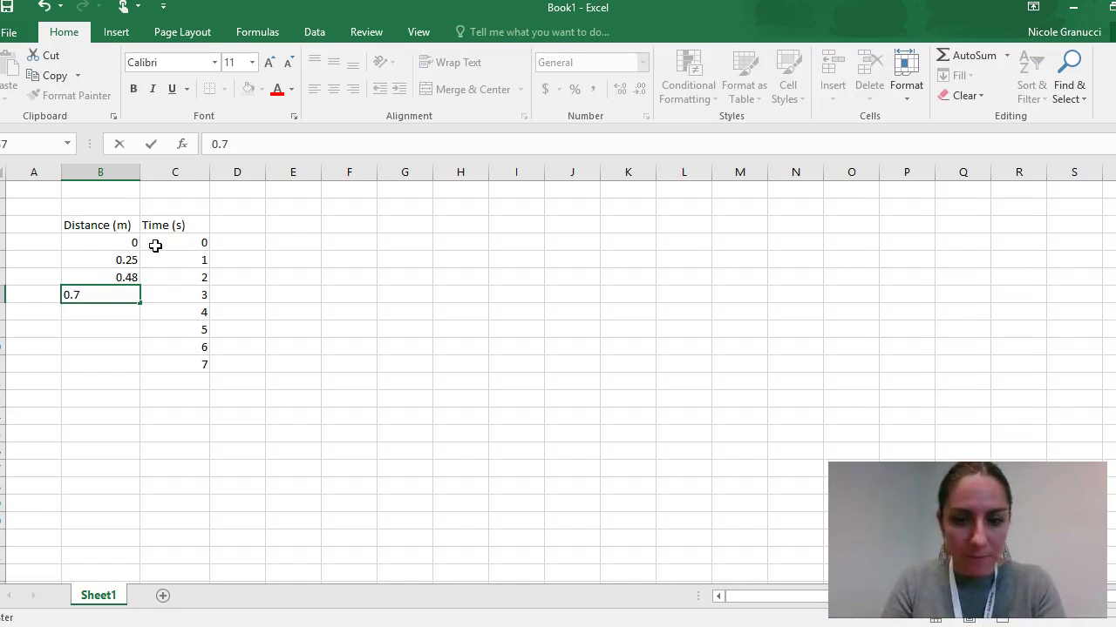
type("9")
key("Return")
type("0.")
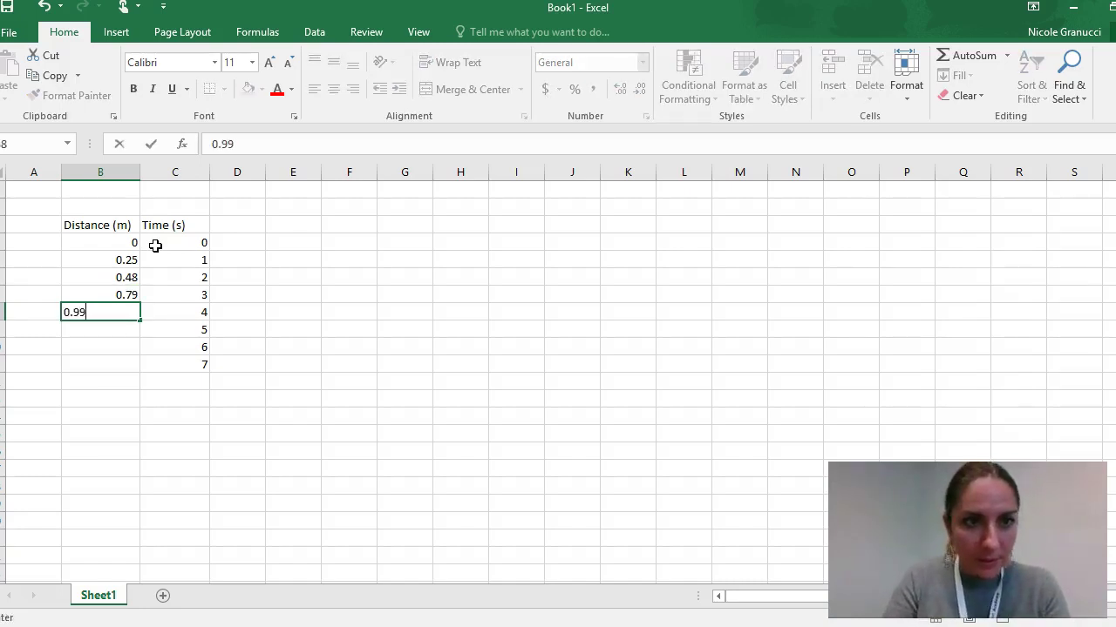
key("Return")
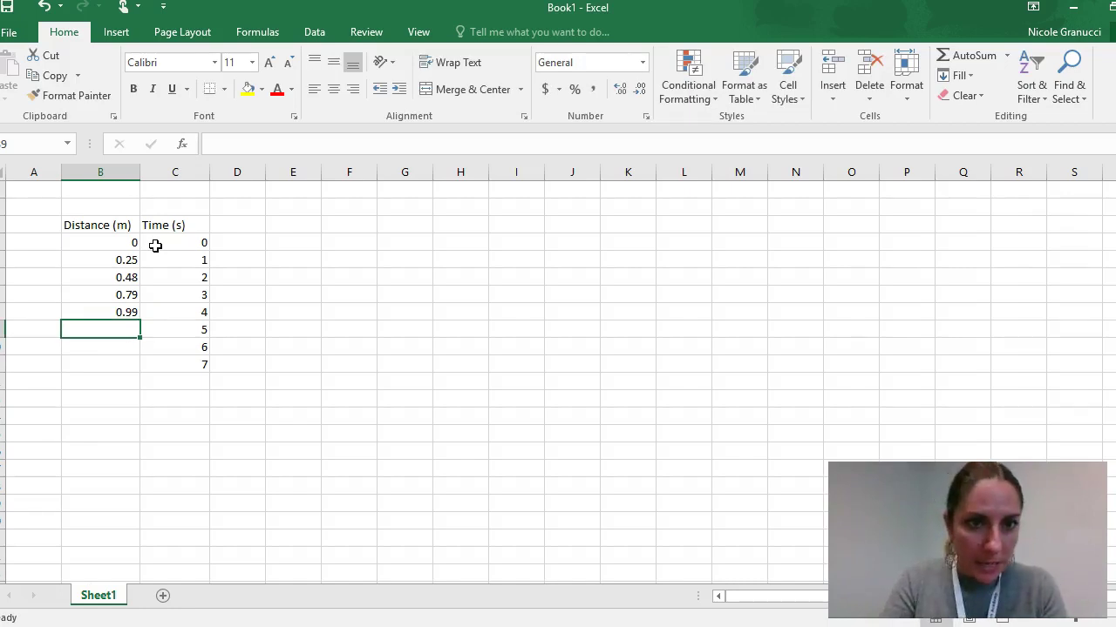
Step: Enter the remaining distances 1.20, 1.3 and 1.52 in B9:B11
type("1")
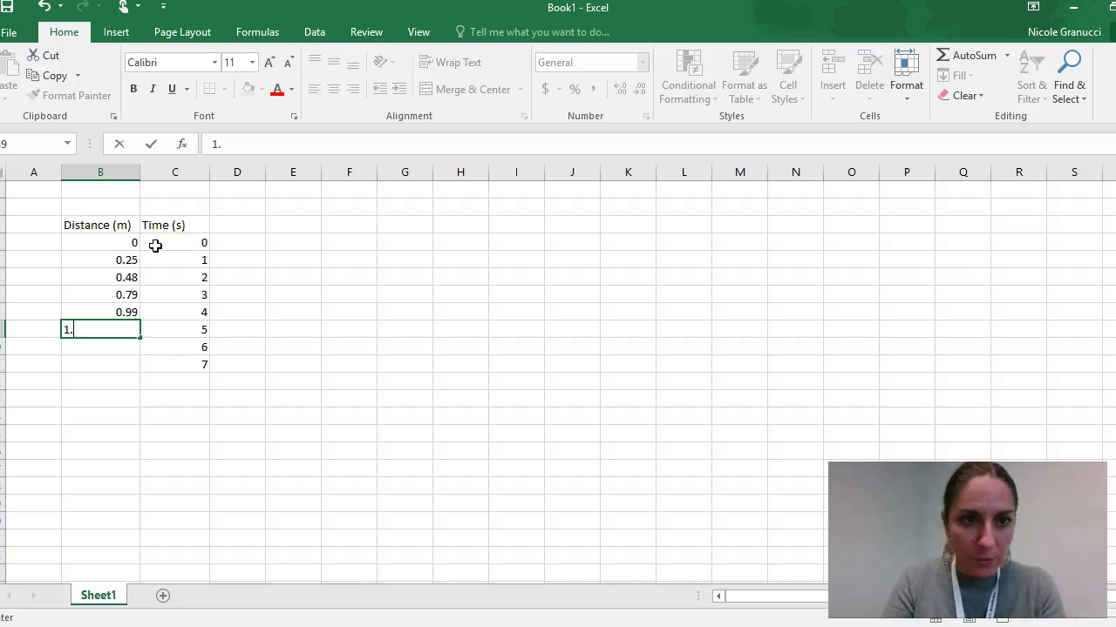
type(".20")
key("Return")
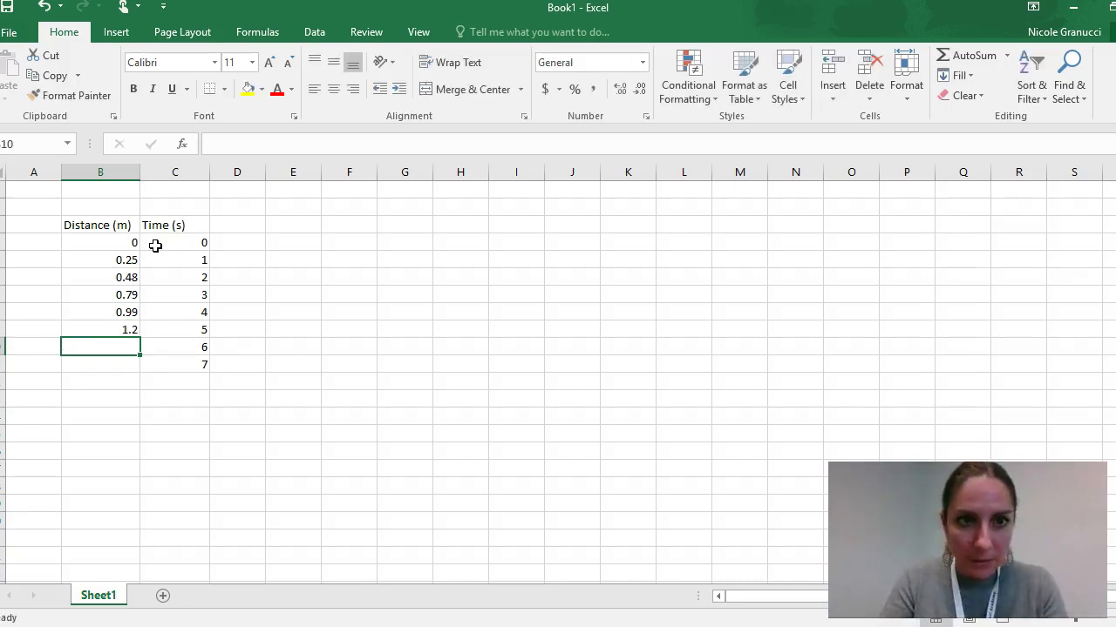
type("1.3")
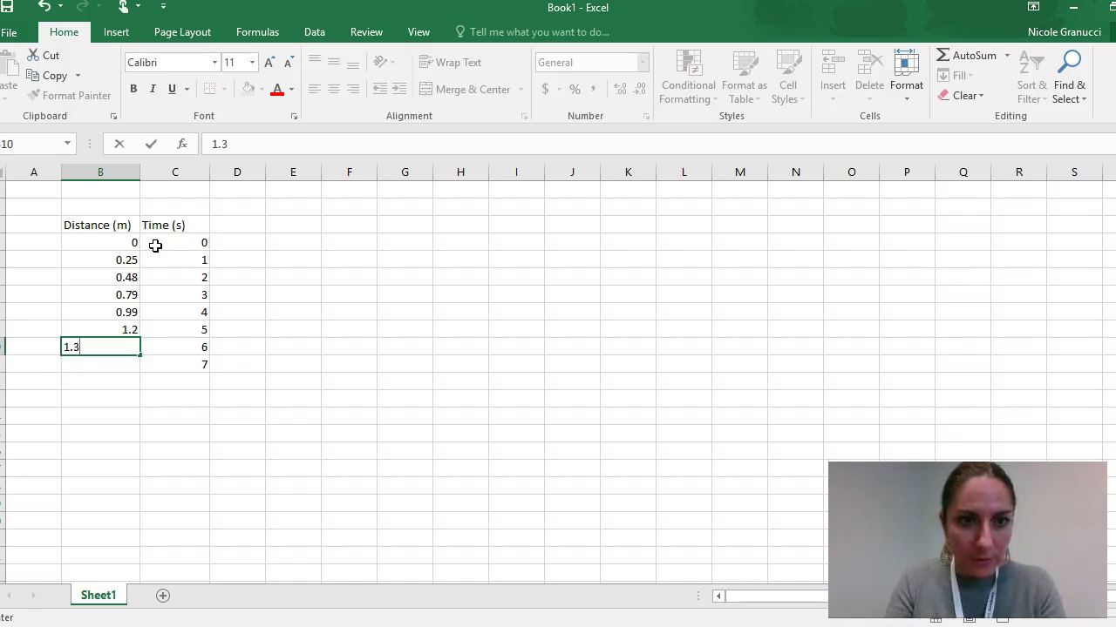
key("Return")
type("1.52")
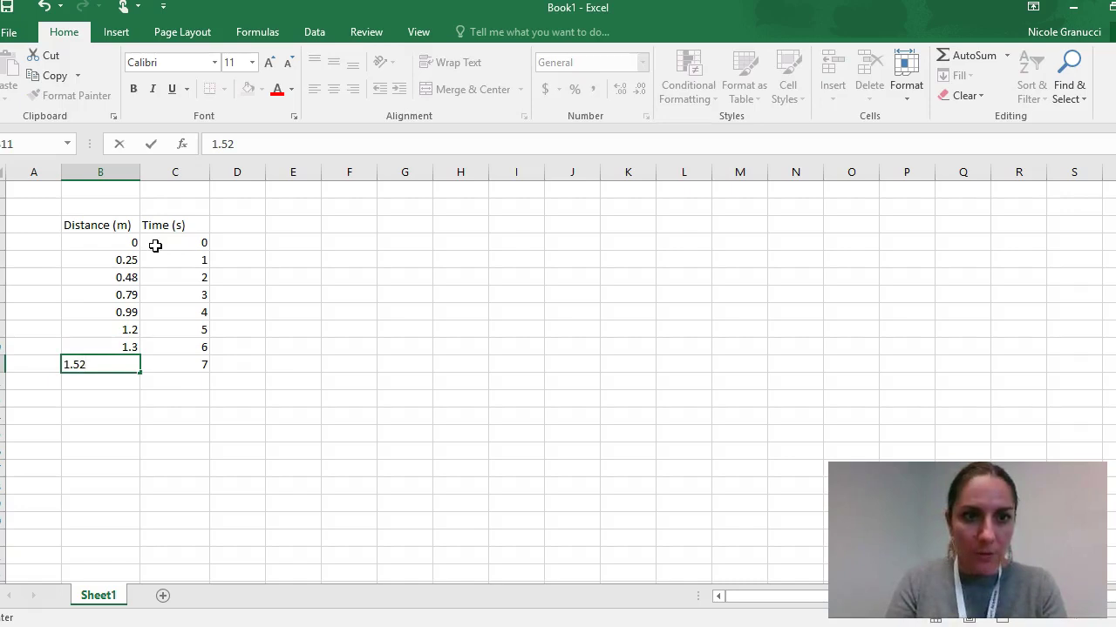
key("Return")
Step: Format the distances in B4:B11 to show two decimal places
left_click(154, 312)
left_click(146, 379)
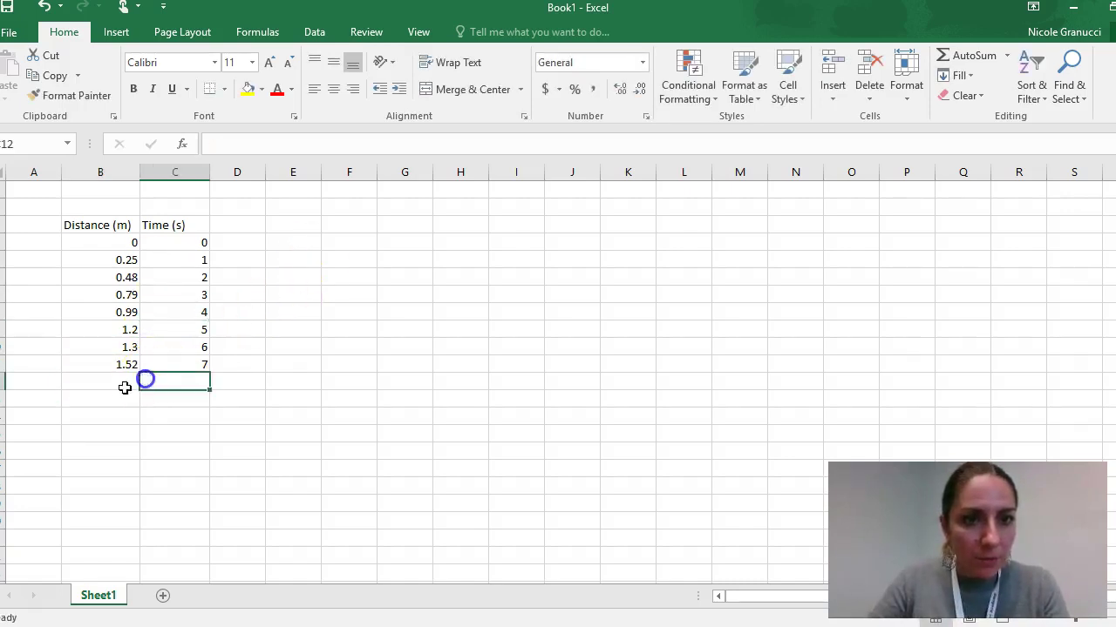
left_click(113, 367)
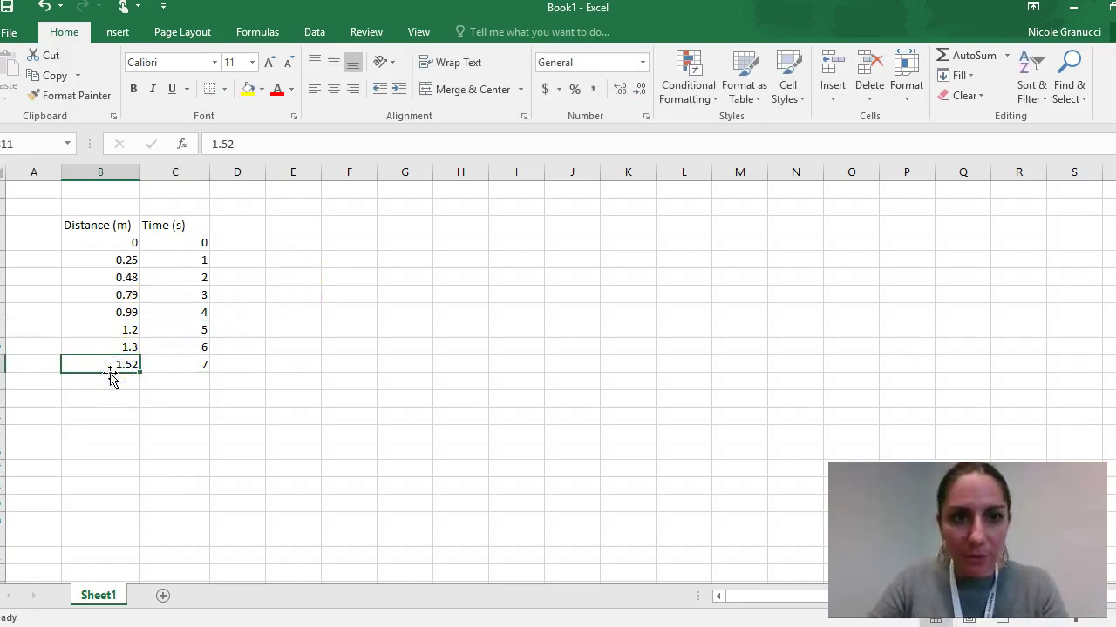
left_click(115, 261)
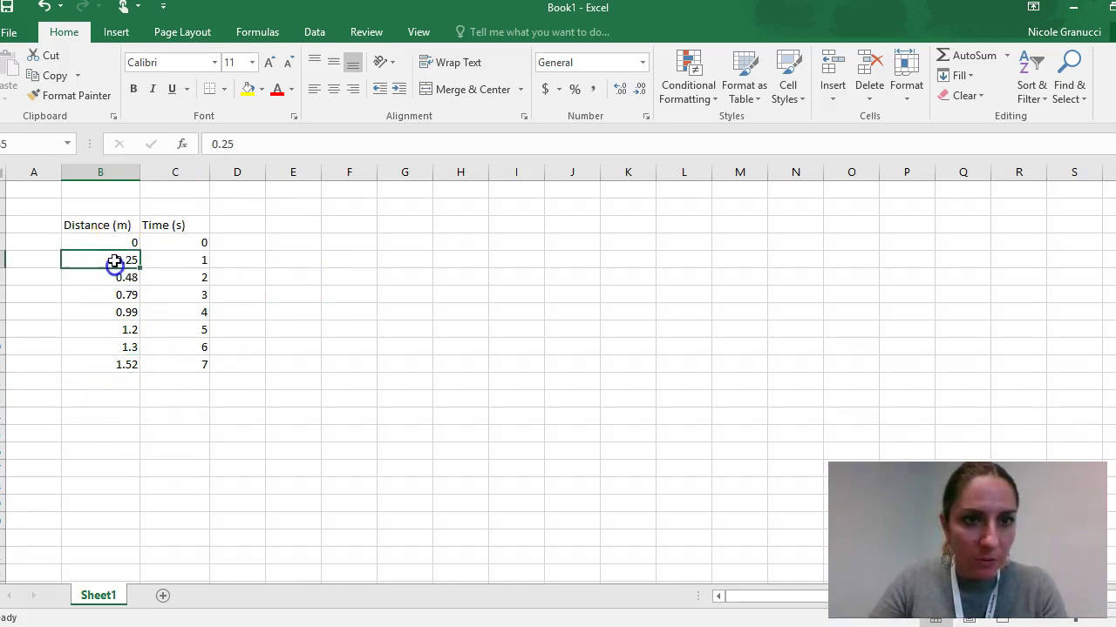
mouse_move(110, 242)
left_mouse_down()
mouse_move(110, 373)
mouse_move(112, 362)
left_mouse_up()
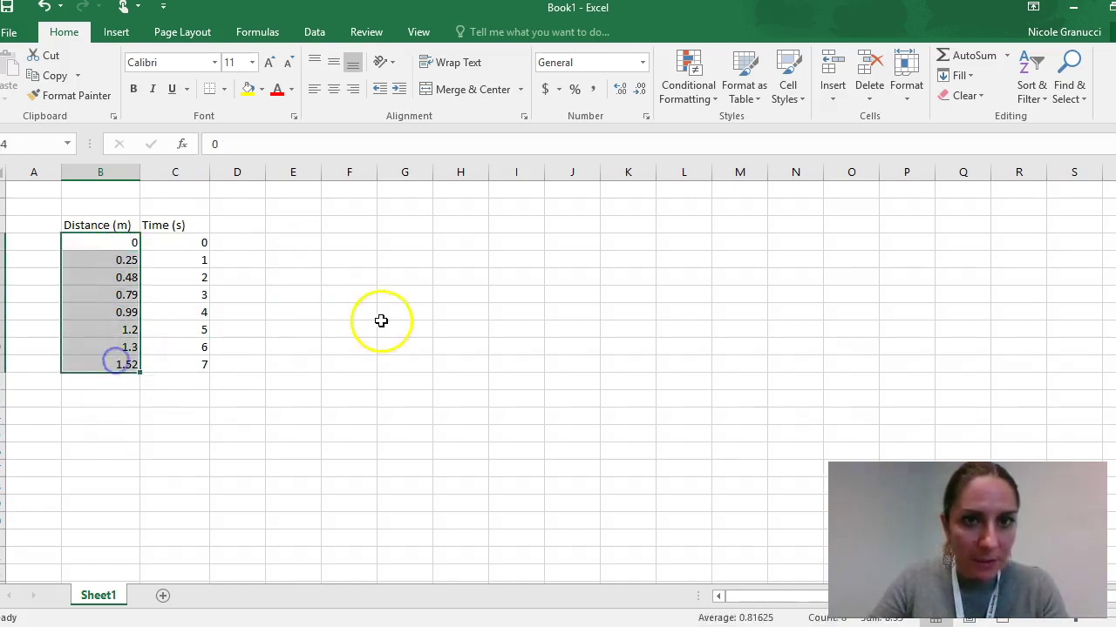
left_click(640, 91)
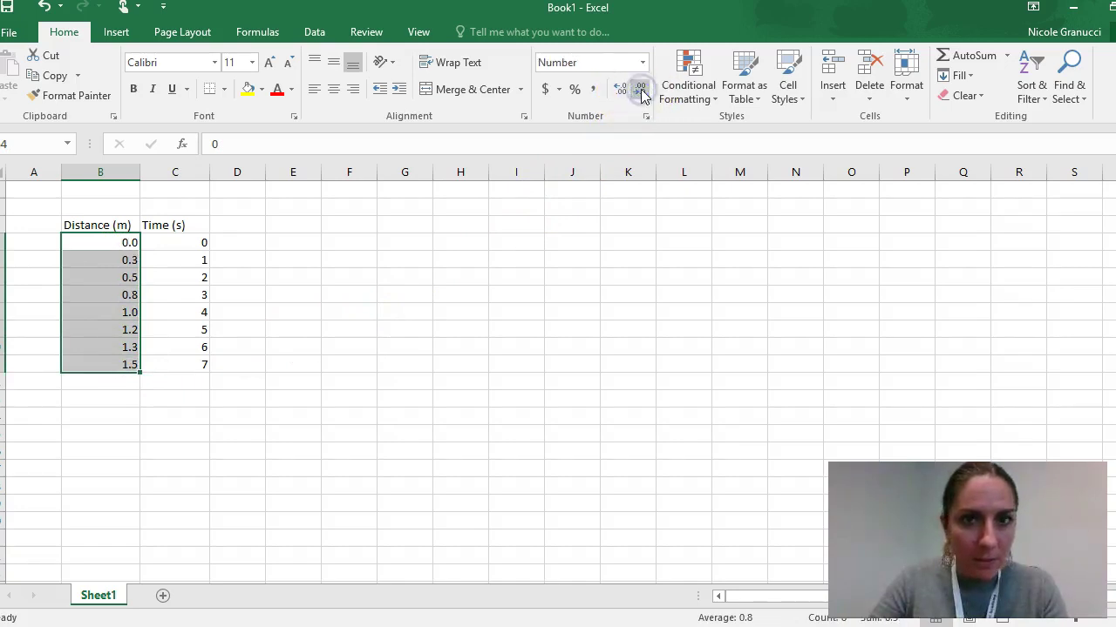
left_click(619, 95)
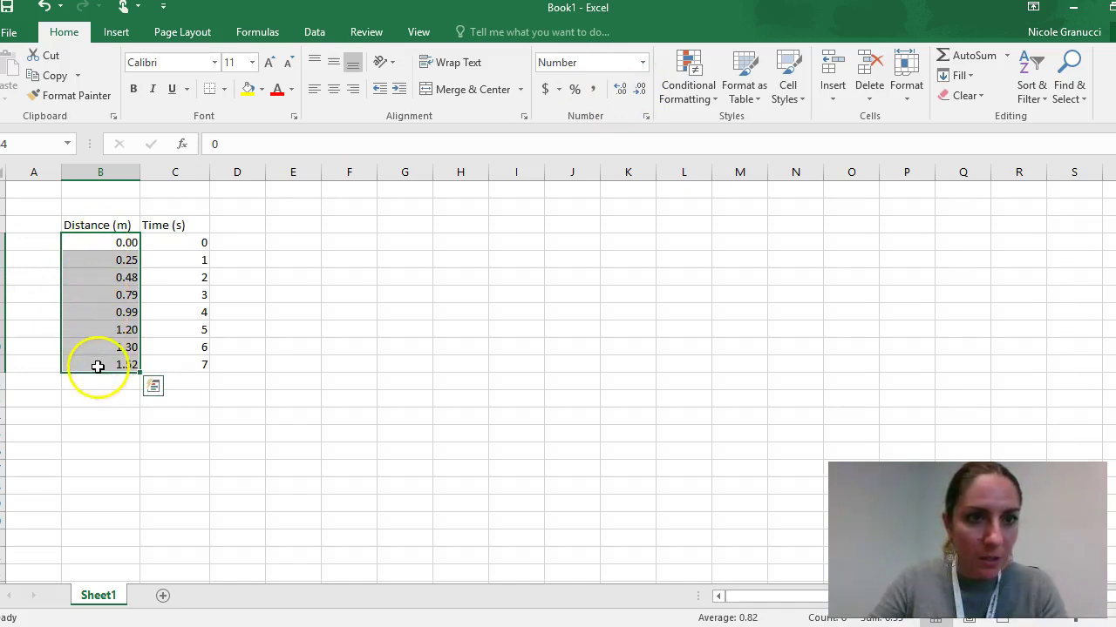
left_click(620, 92)
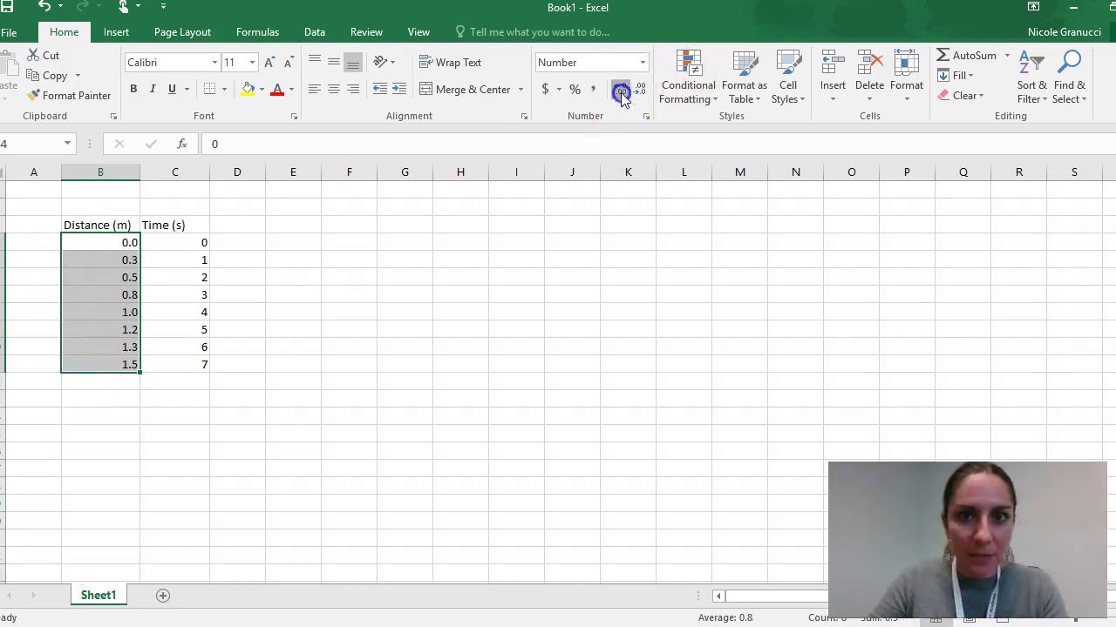
double_click(620, 92)
triple_click(621, 92)
double_click(643, 93)
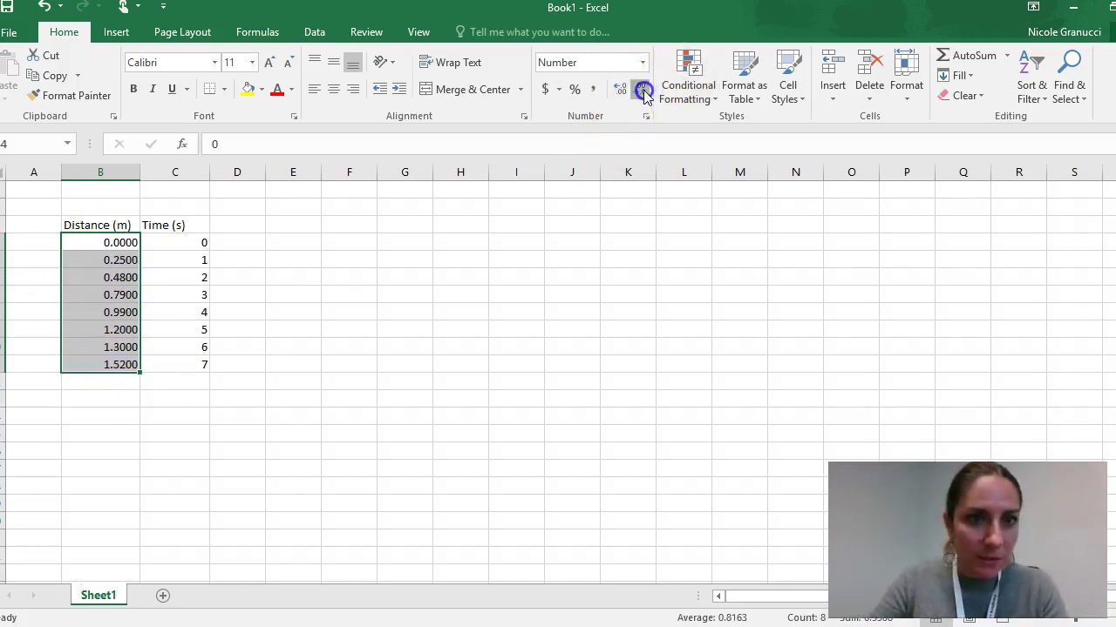
left_click(643, 93)
left_click(293, 347)
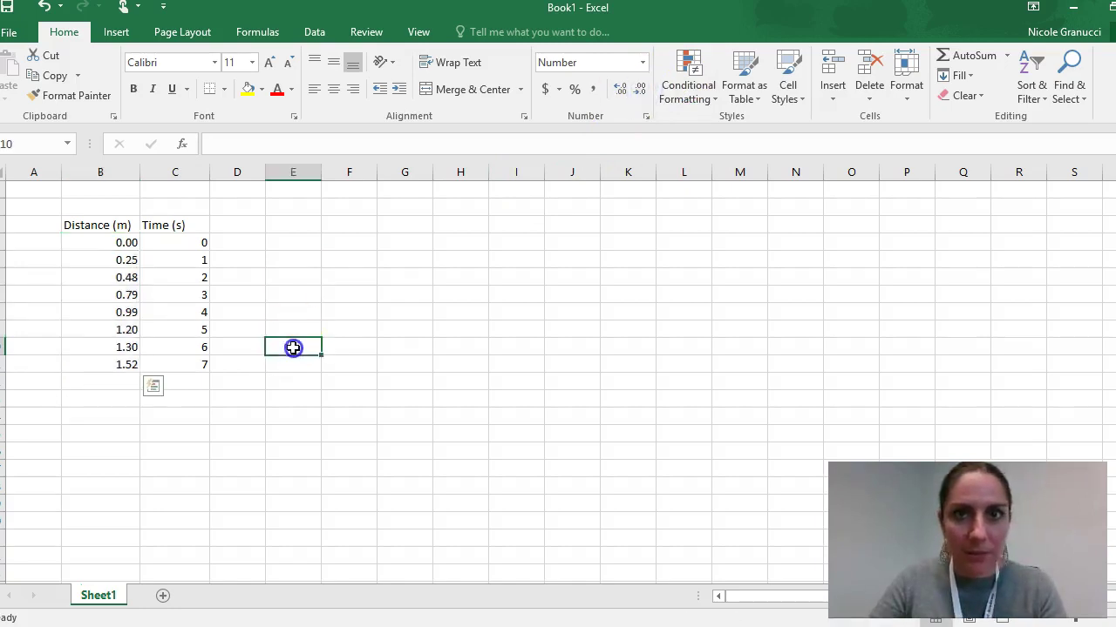
Step: Centre the B3:C11 table horizontally and vertically
left_click(155, 259)
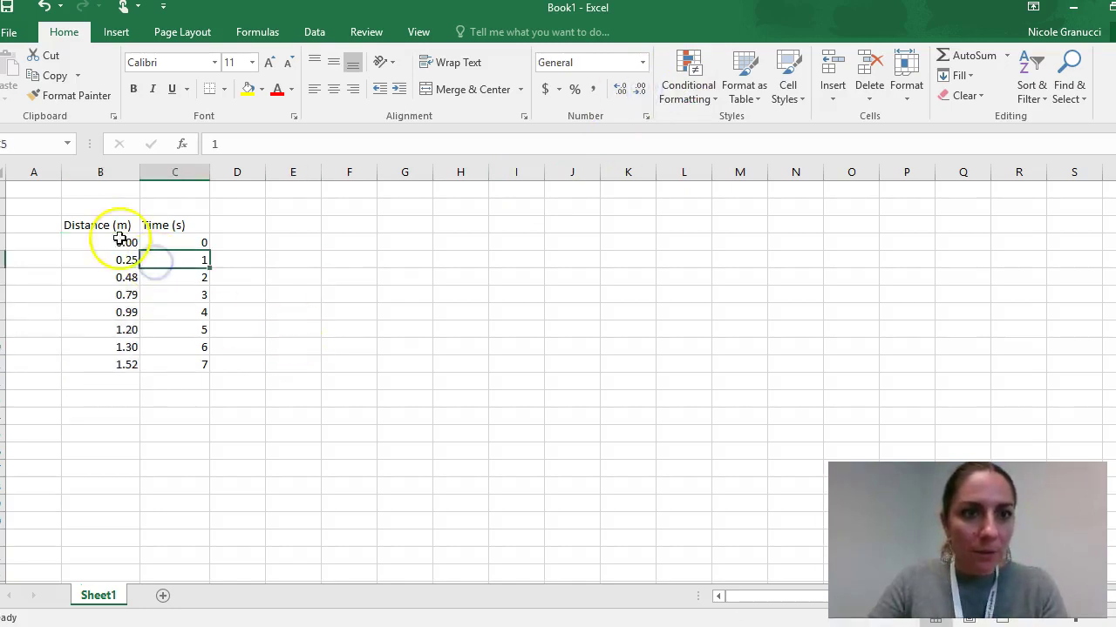
left_click_drag(119, 225, 168, 363)
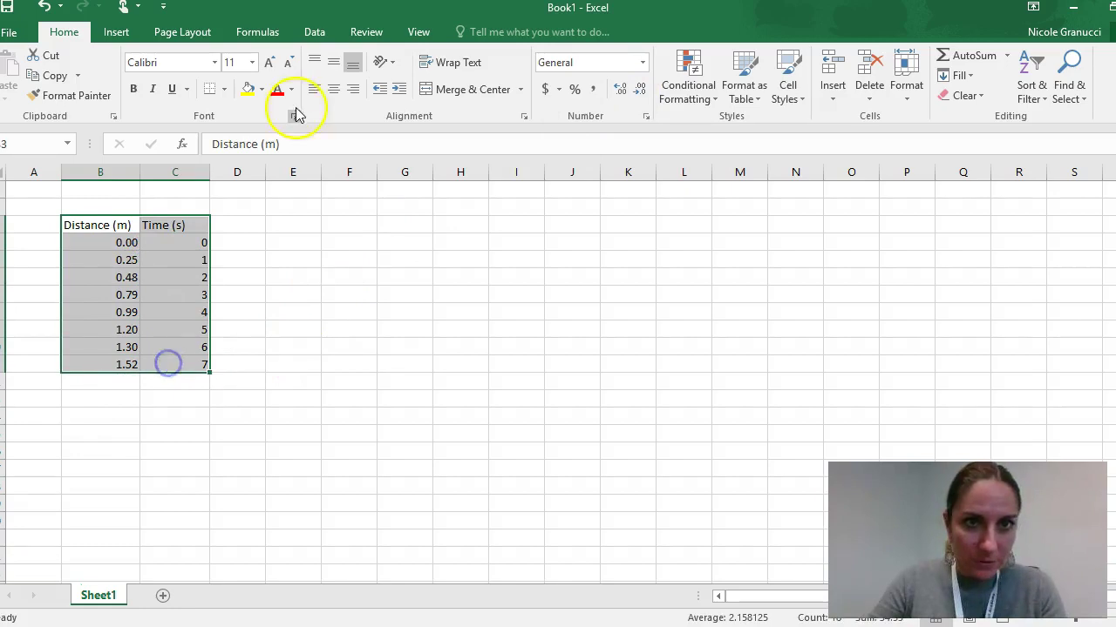
left_click(334, 89)
left_click(331, 61)
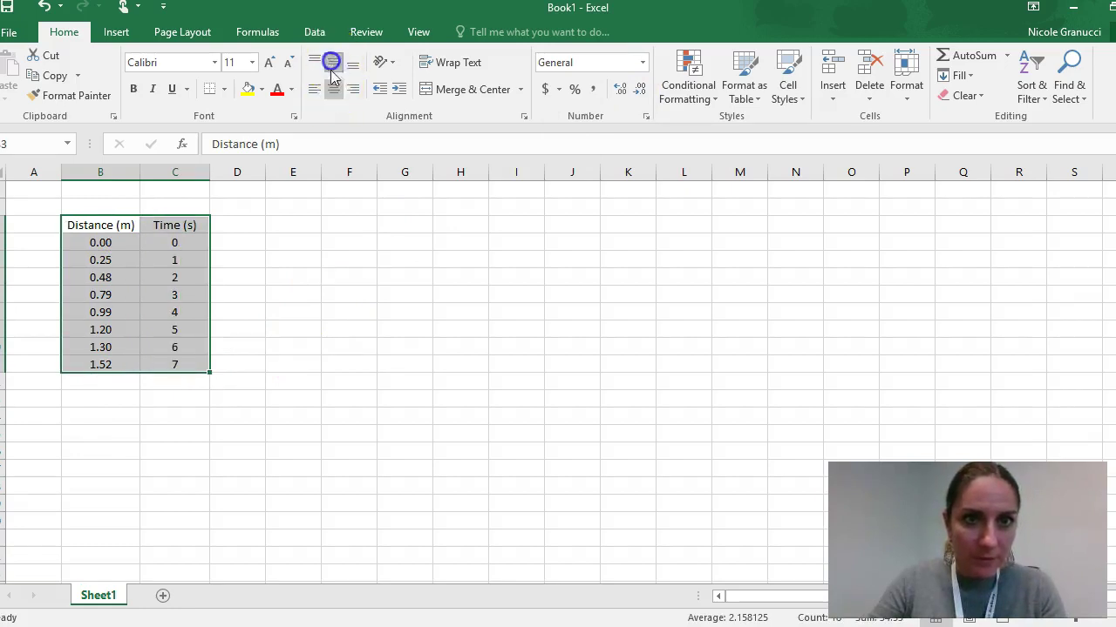
left_click(257, 278)
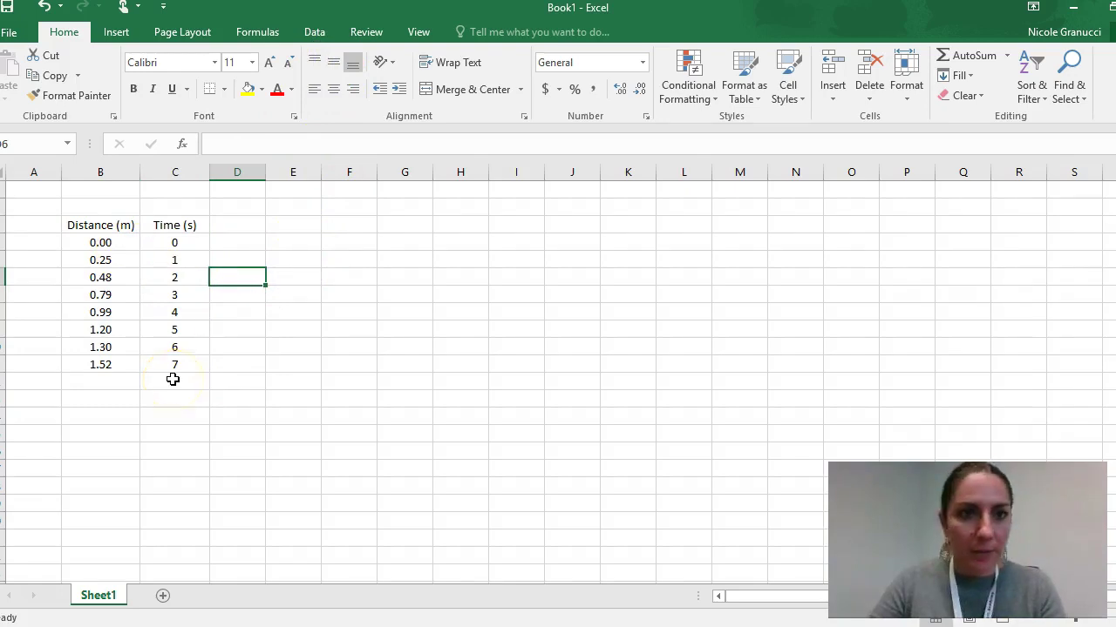
left_click(362, 376)
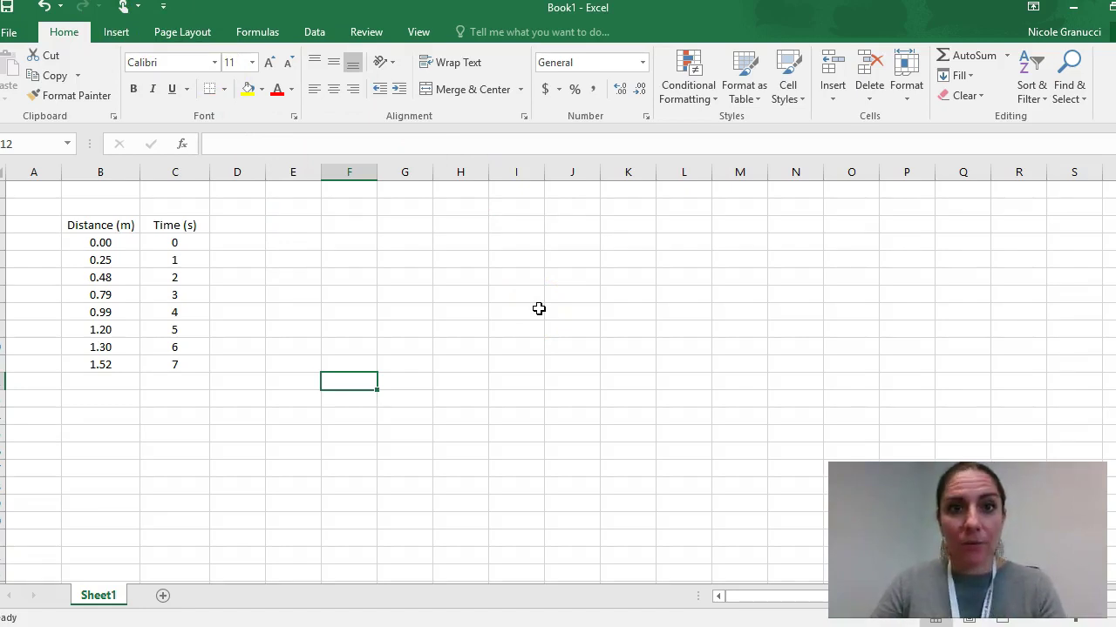
Step: Insert a blank Scatter (markers only) chart beside the Distance and Time table
left_click(360, 243)
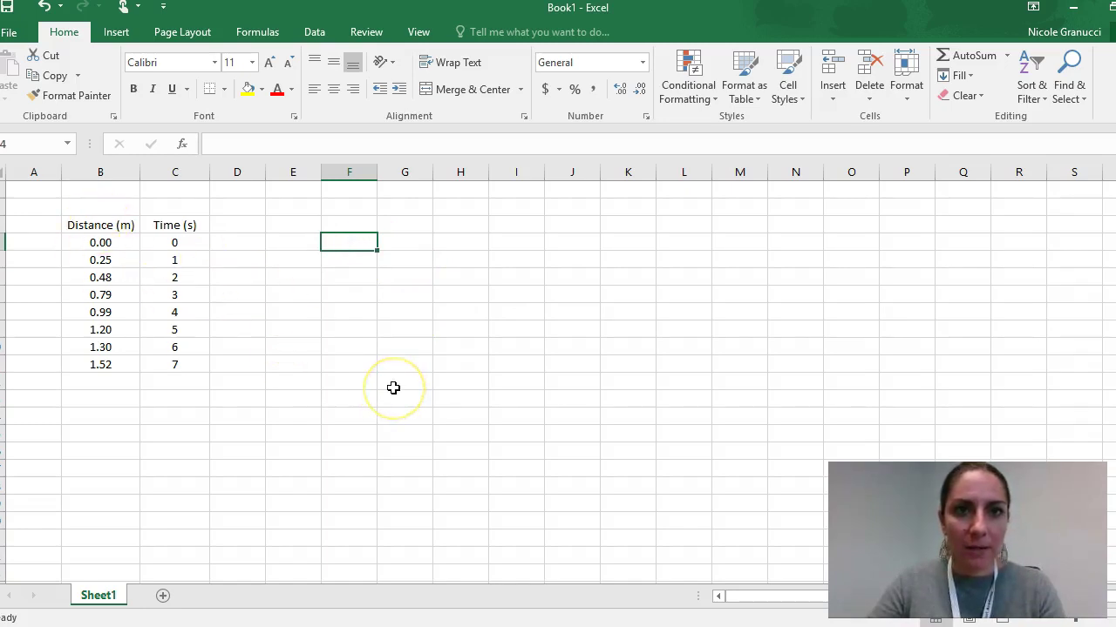
left_click(420, 349)
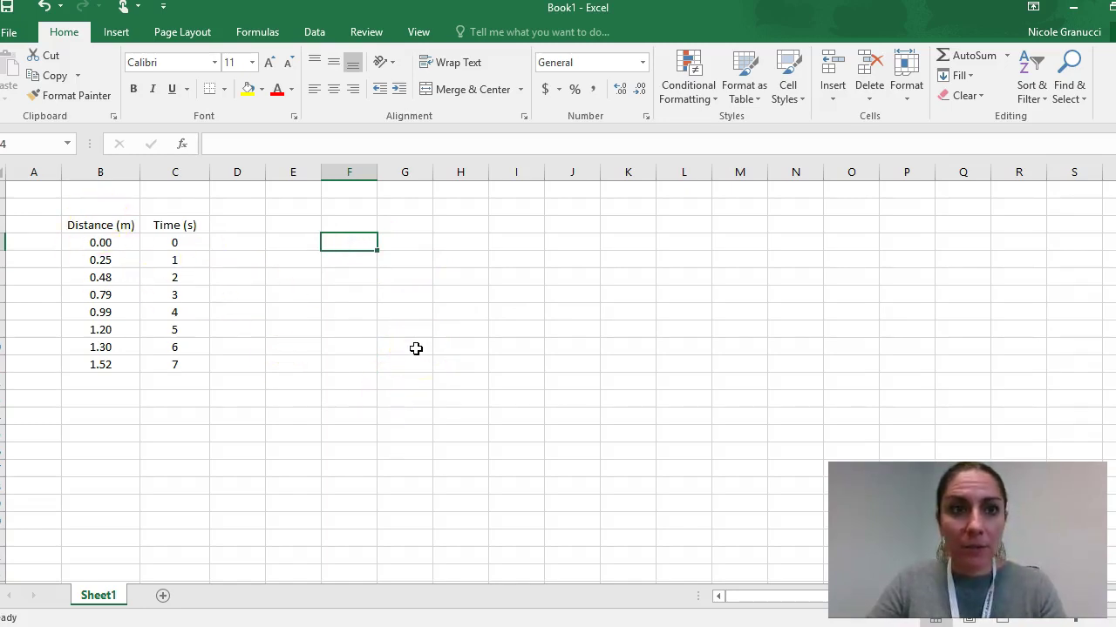
left_click(122, 33)
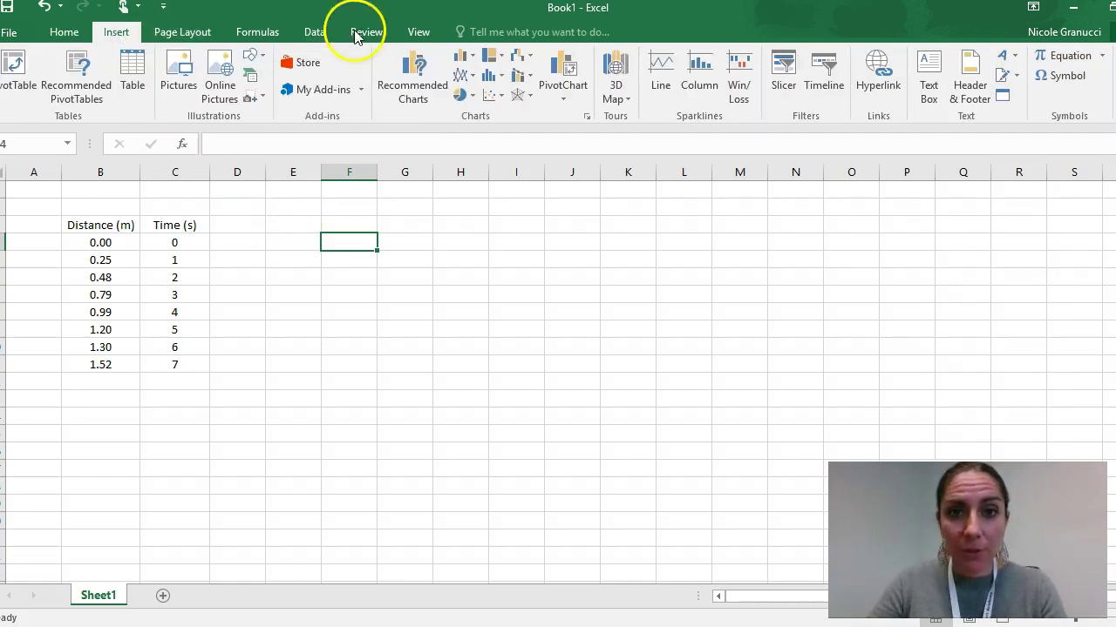
left_click(492, 97)
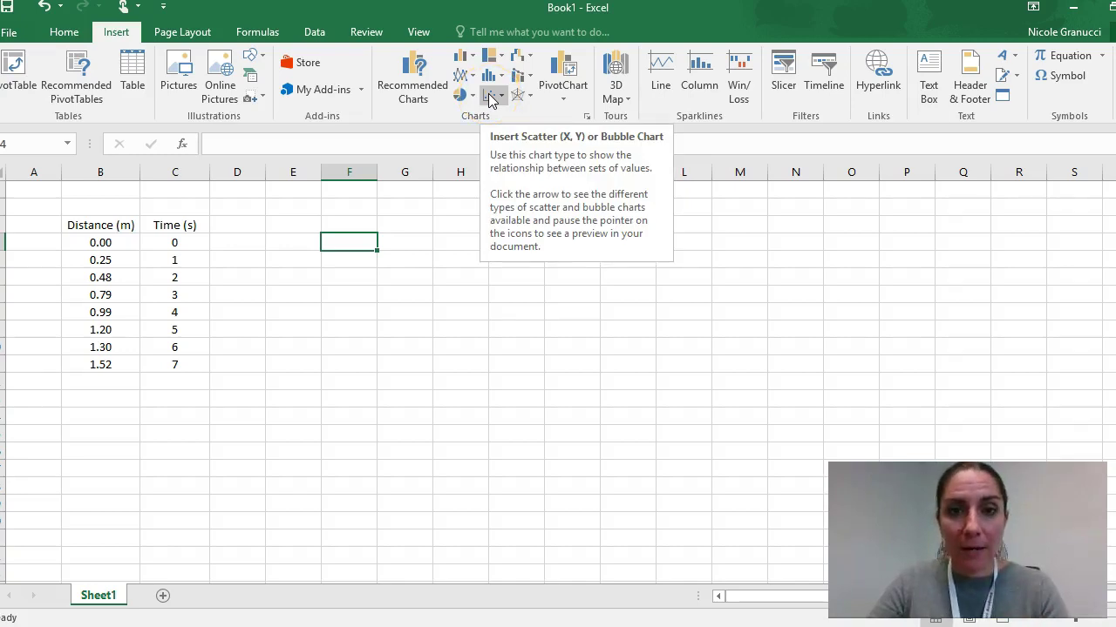
left_click(489, 98)
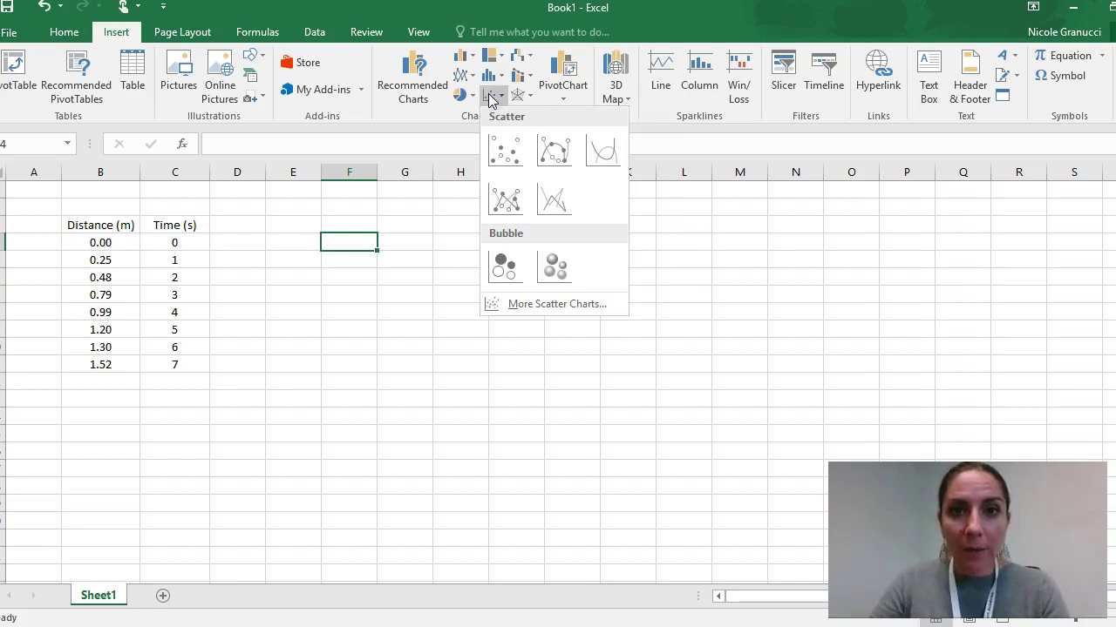
left_click(497, 143)
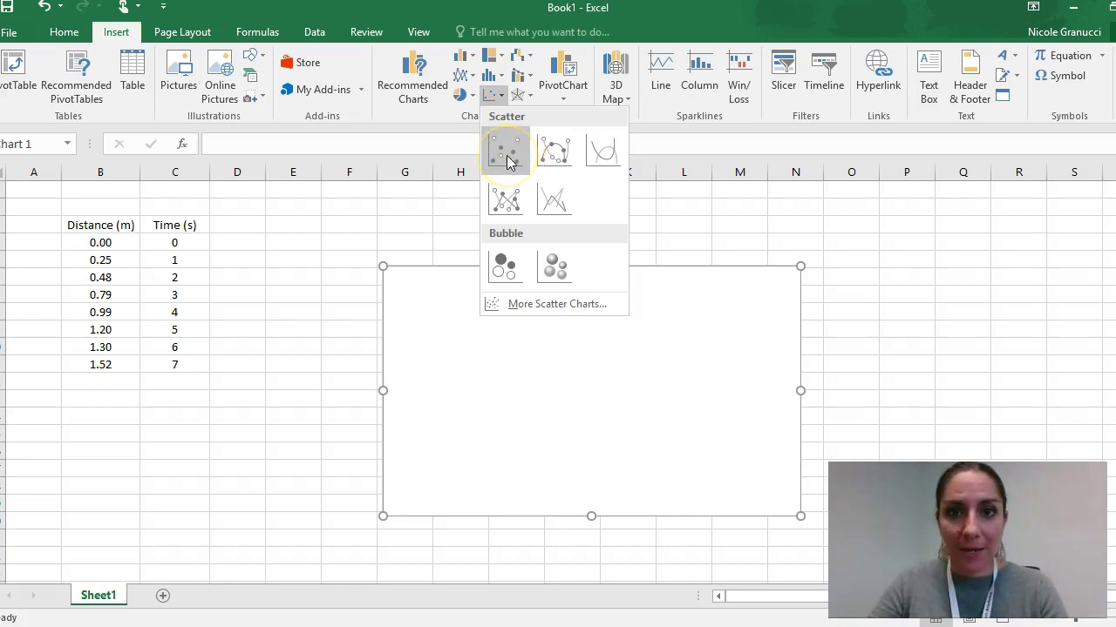
left_click(510, 161)
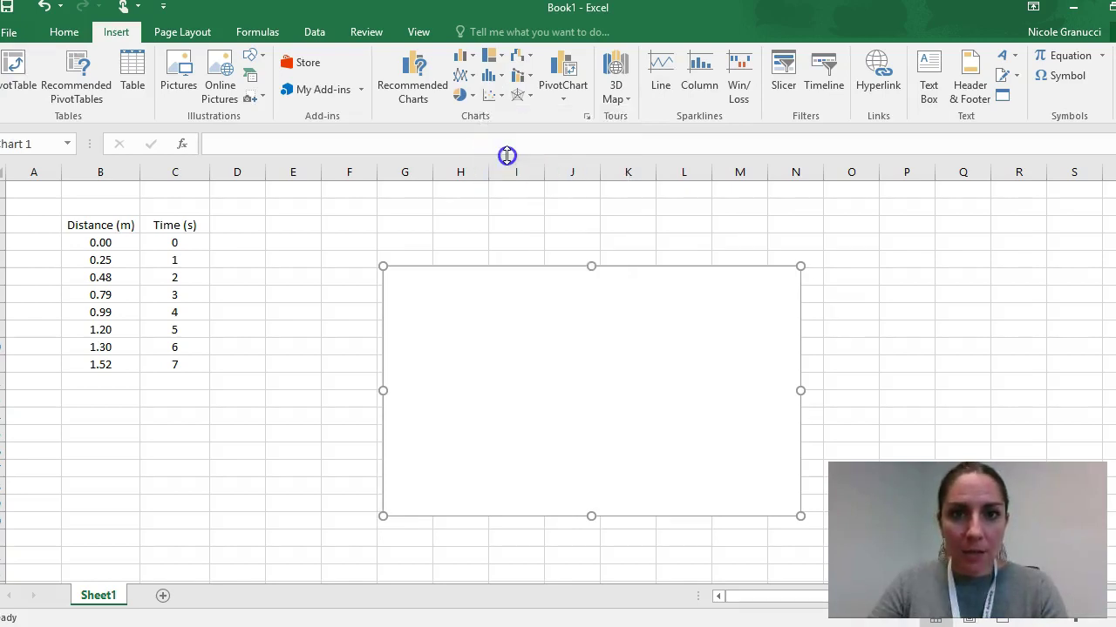
Step: Move the blank chart up beside the table and open its Select Data Source dialog
mouse_move(558, 329)
left_mouse_down()
mouse_move(464, 283)
mouse_move(471, 279)
left_mouse_up()
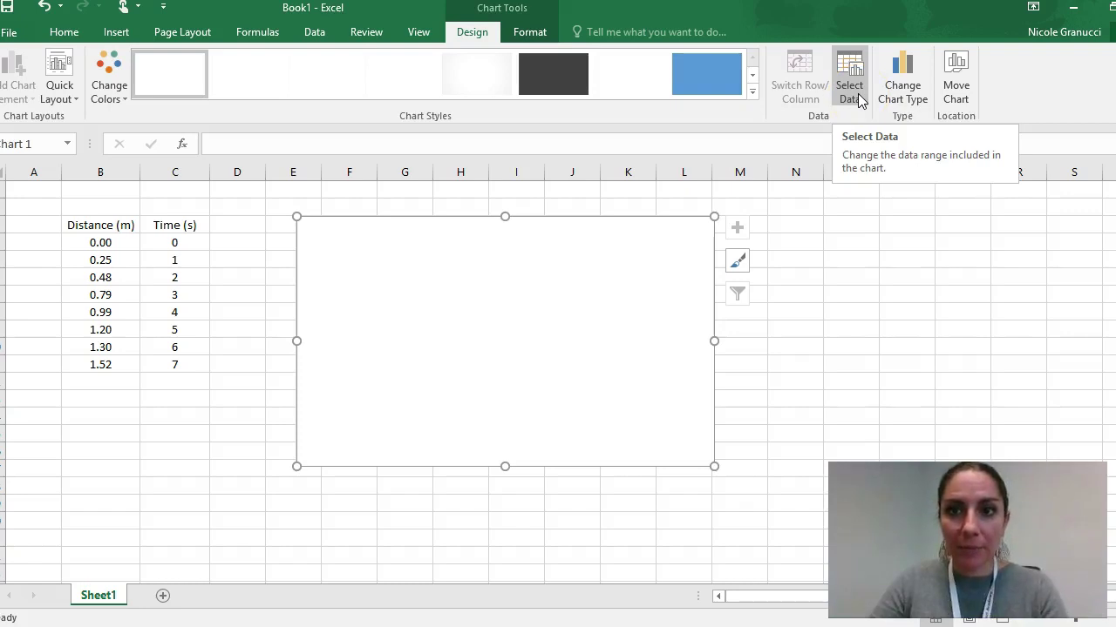
left_click(503, 241)
right_click(490, 270)
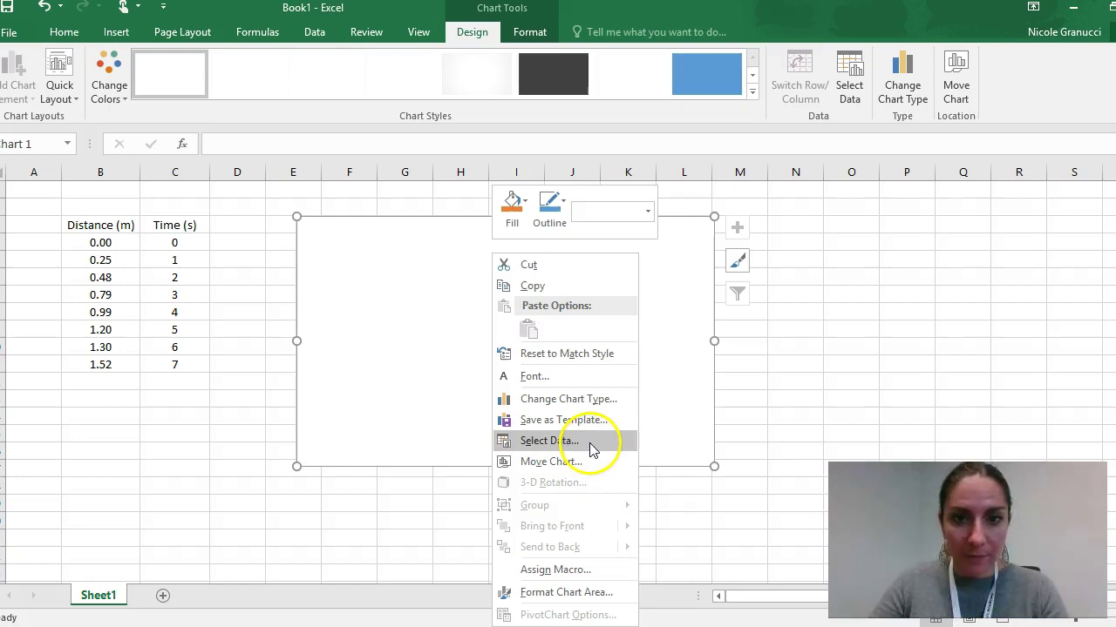
left_click(374, 307)
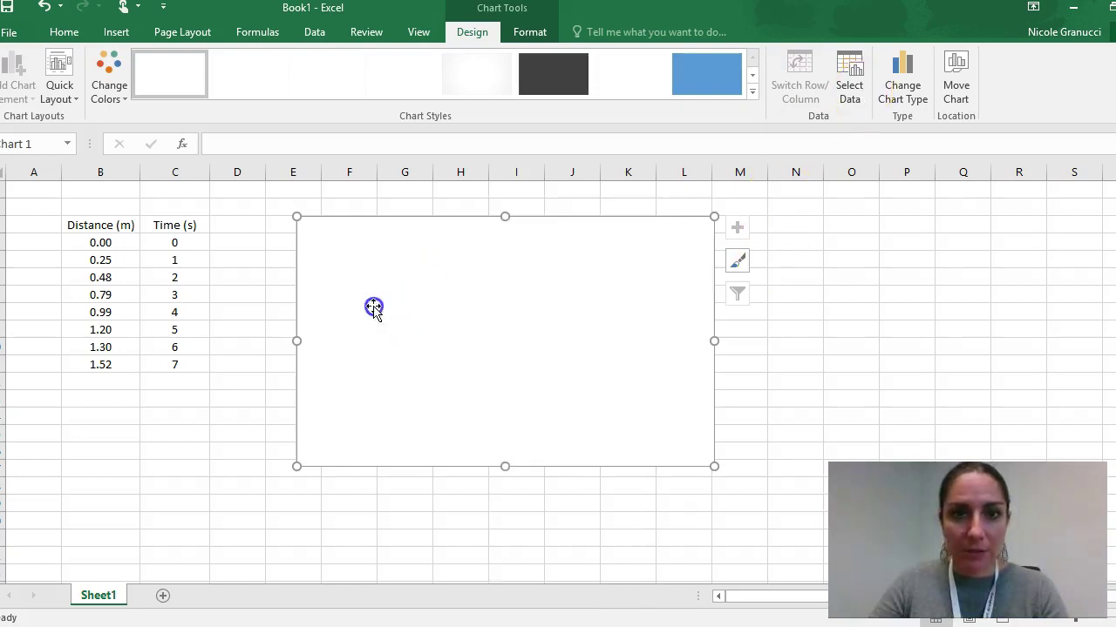
left_click(852, 75)
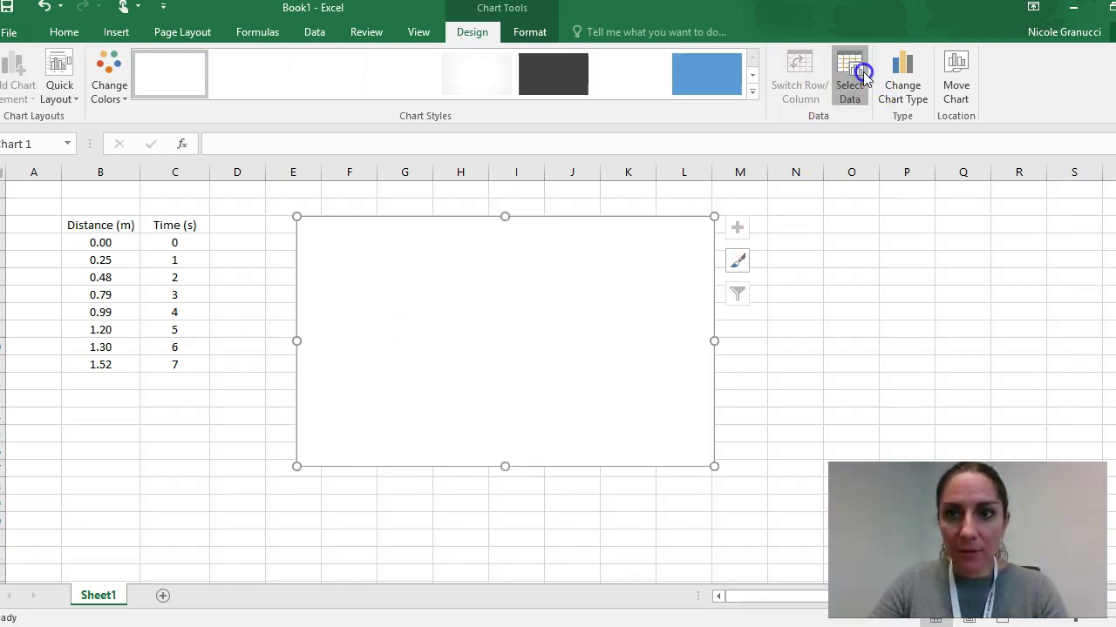
mouse_move(544, 327)
left_mouse_down()
mouse_move(867, 202)
mouse_move(854, 213)
left_mouse_up()
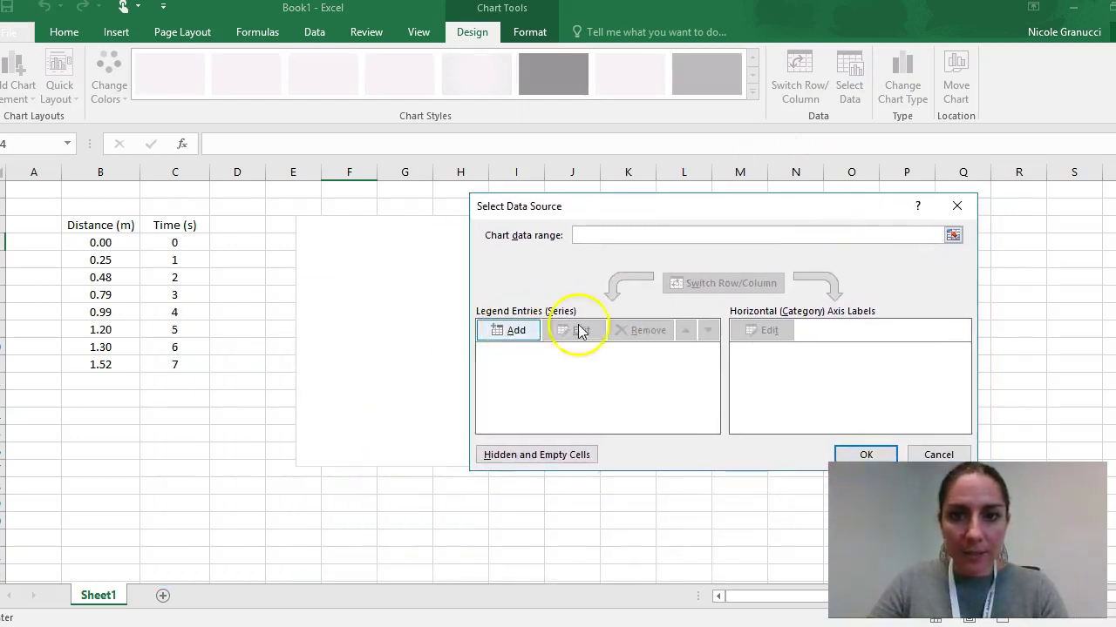
Step: Add a series named Car with X values C4:C11 (Time) and Y values B4:B11 (Distance)
left_click(515, 332)
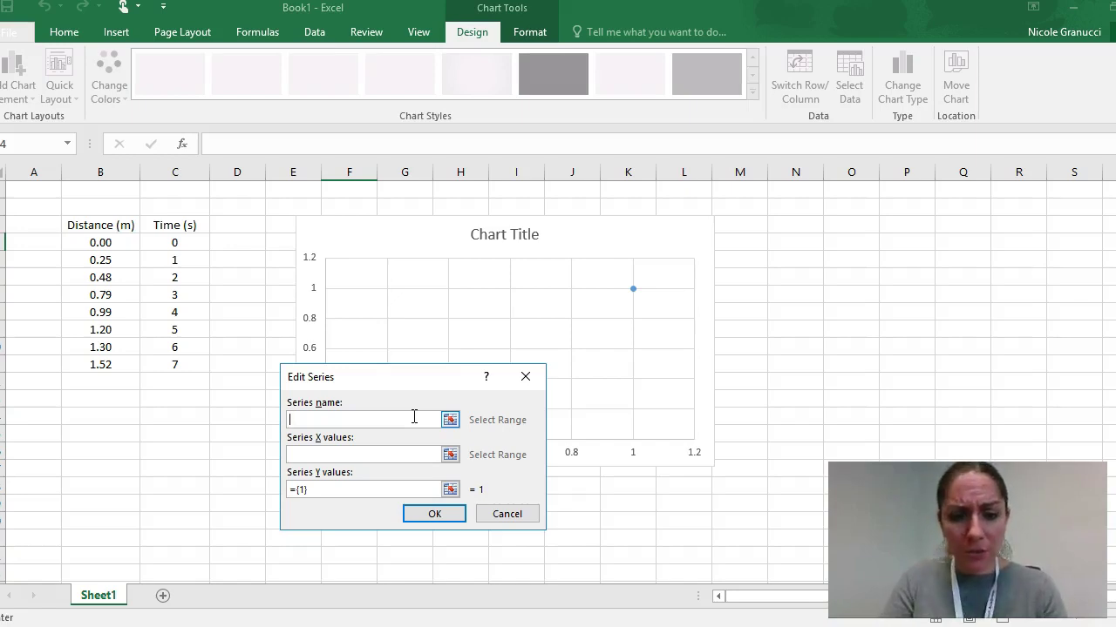
type("Car")
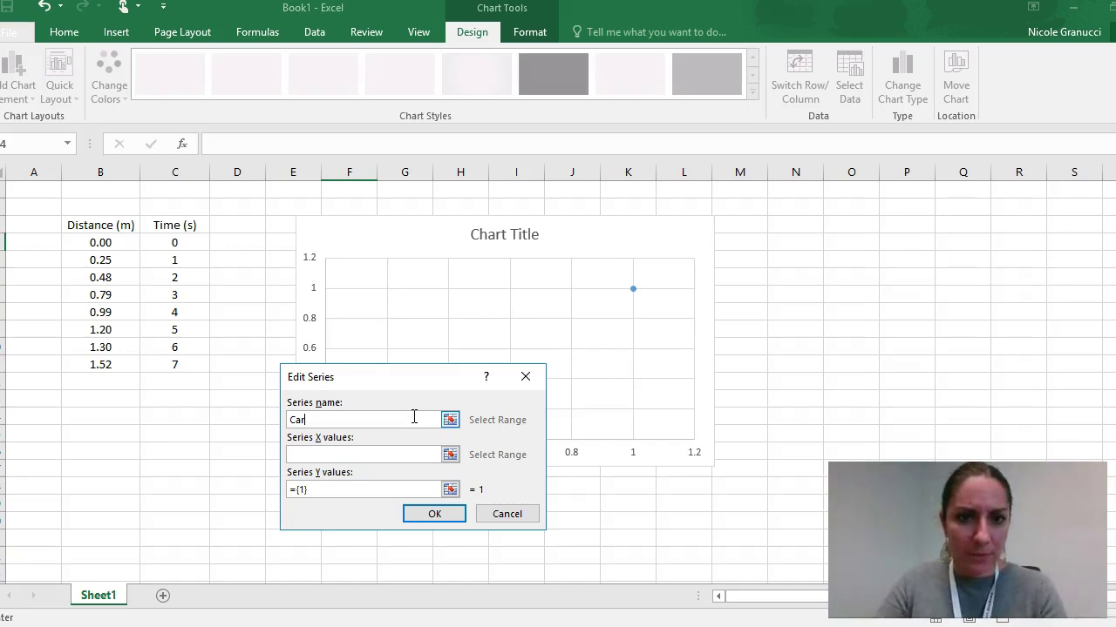
left_click(361, 456)
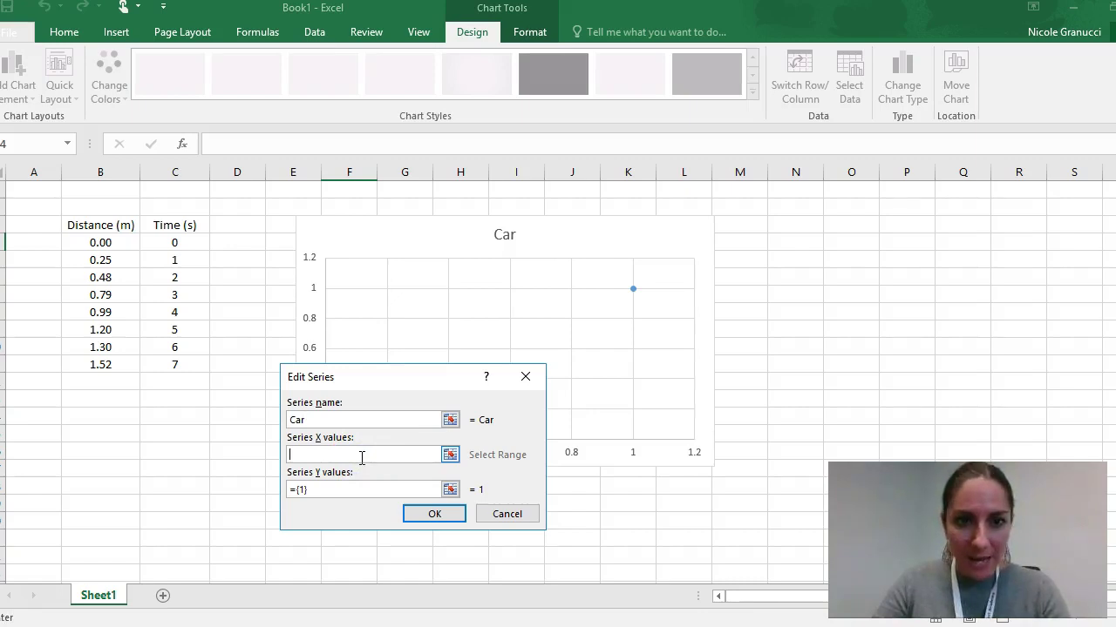
left_click(450, 455)
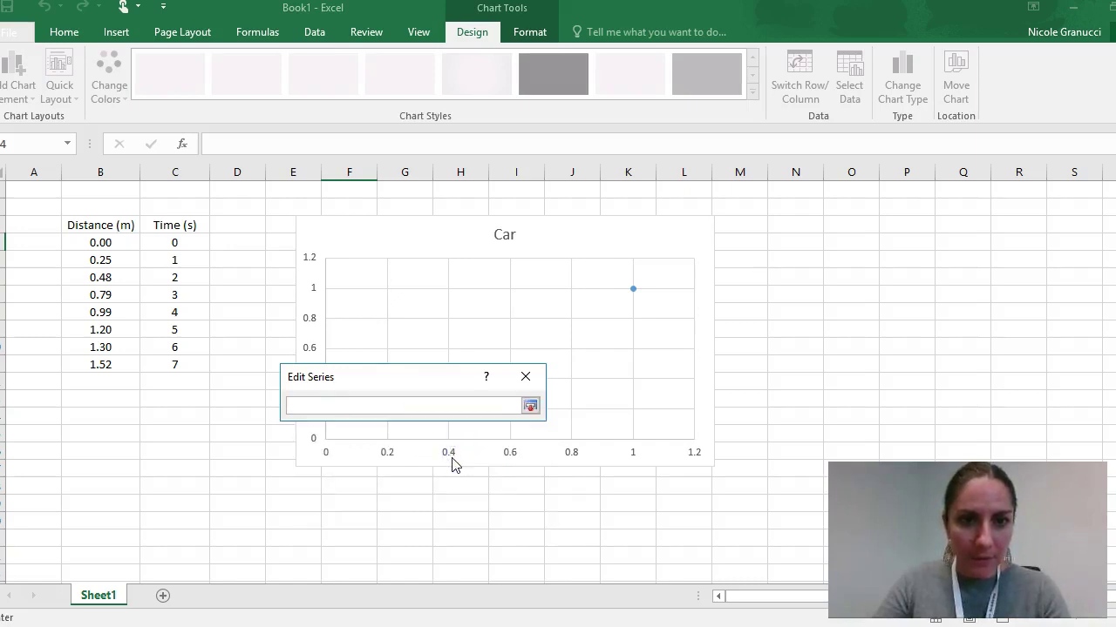
left_click_drag(179, 243, 186, 363)
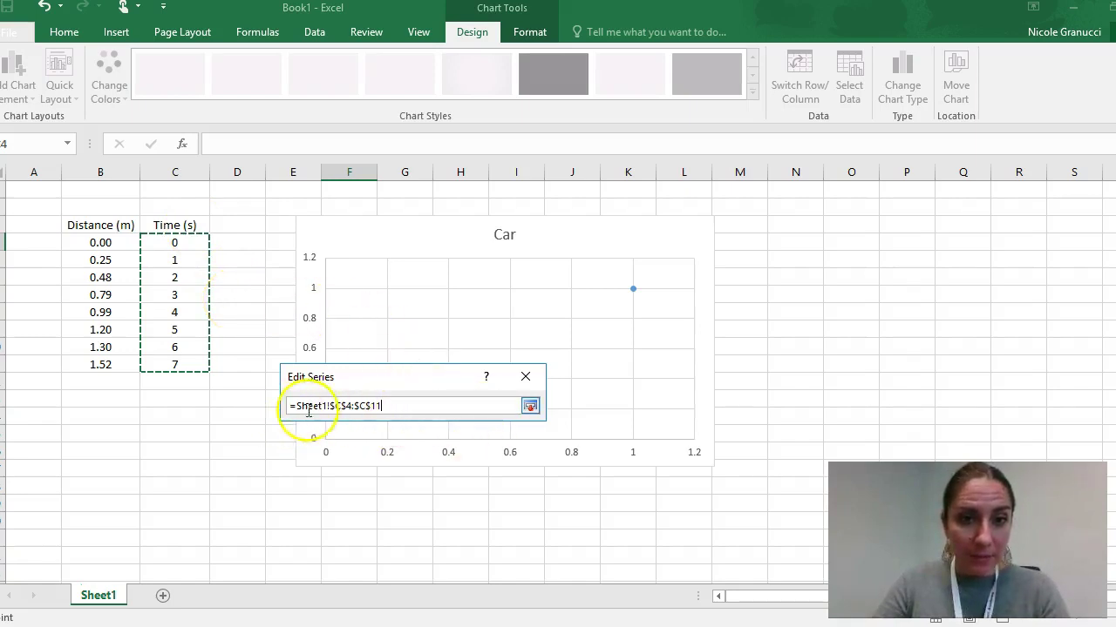
left_click(530, 407)
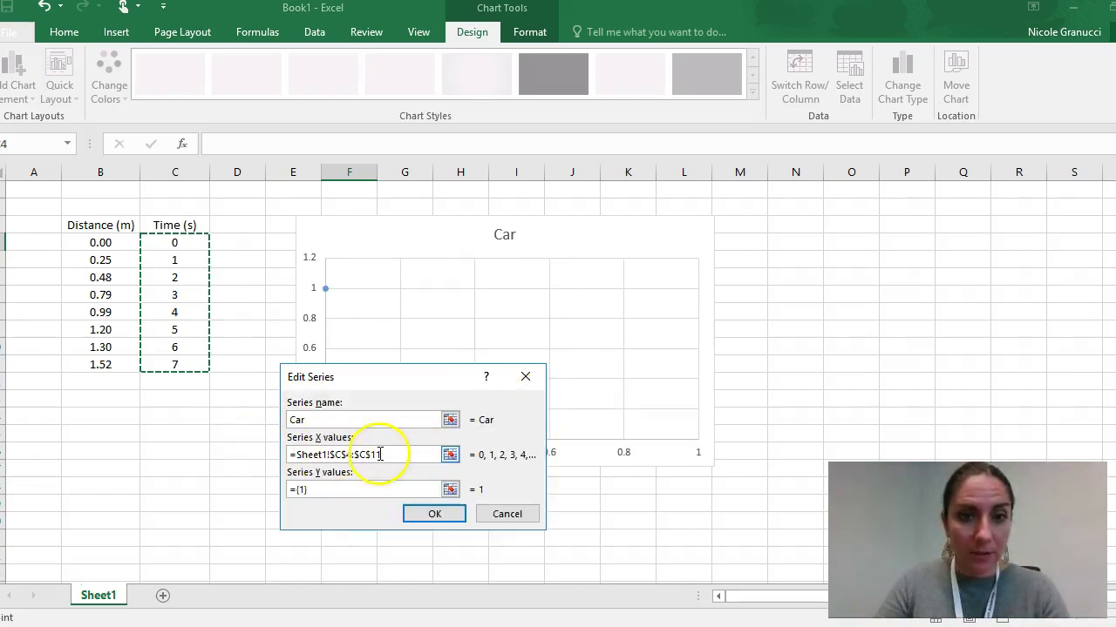
left_click(452, 492)
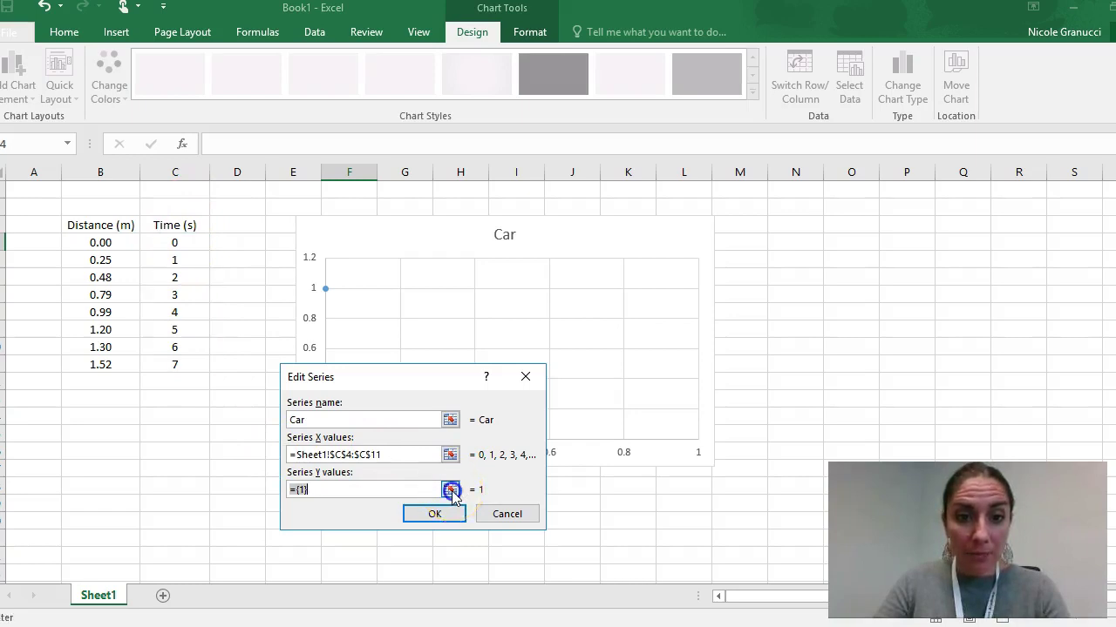
left_click(451, 492)
left_click_drag(118, 245, 108, 369)
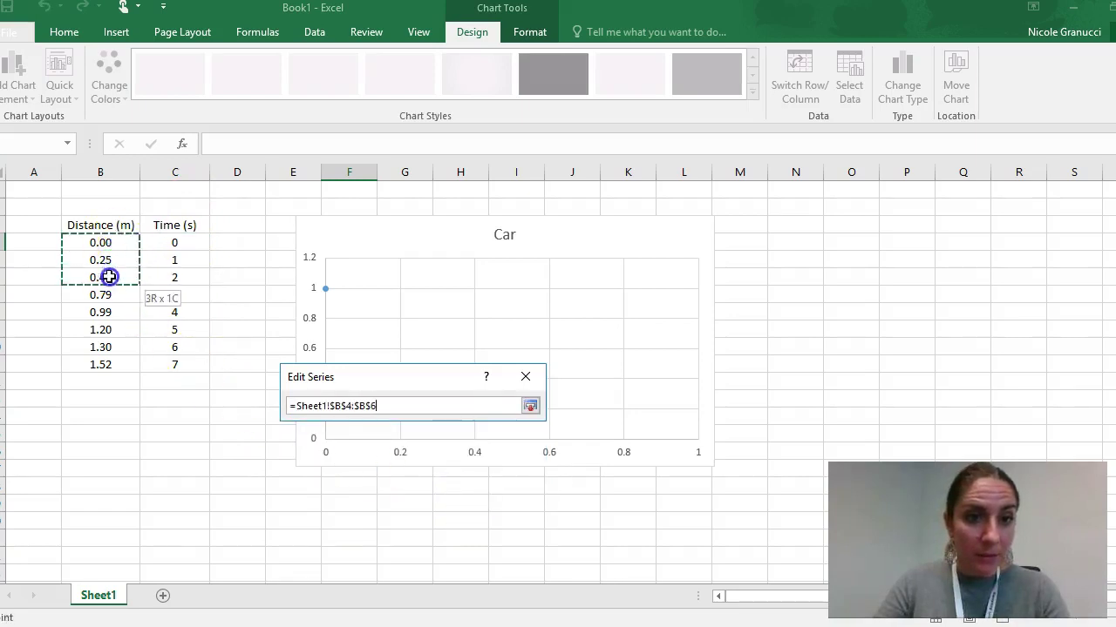
left_click(530, 406)
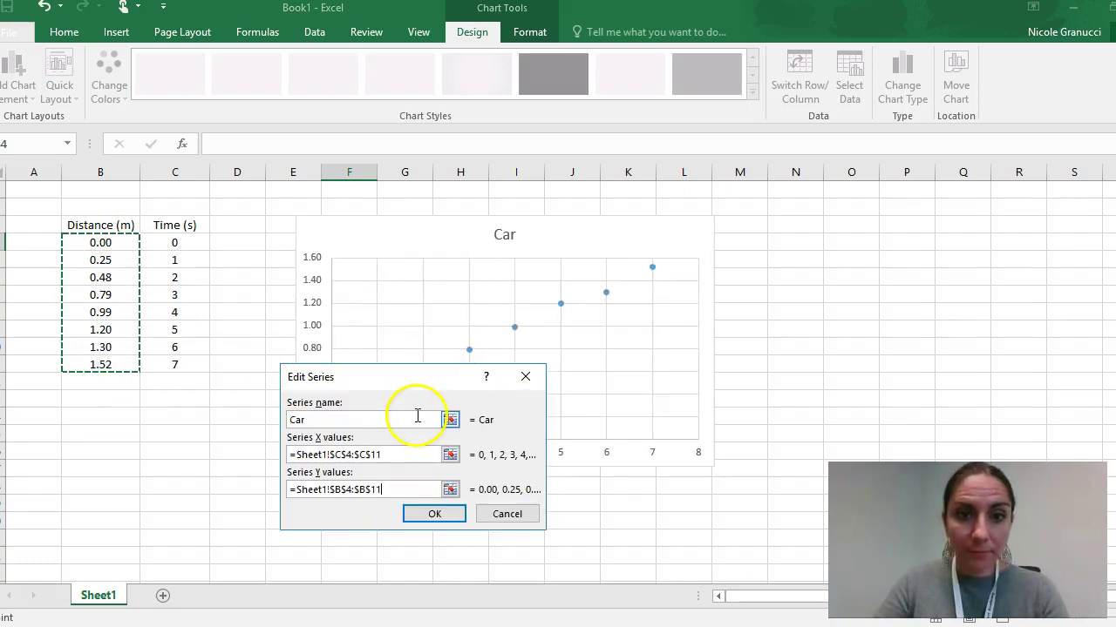
left_click(431, 513)
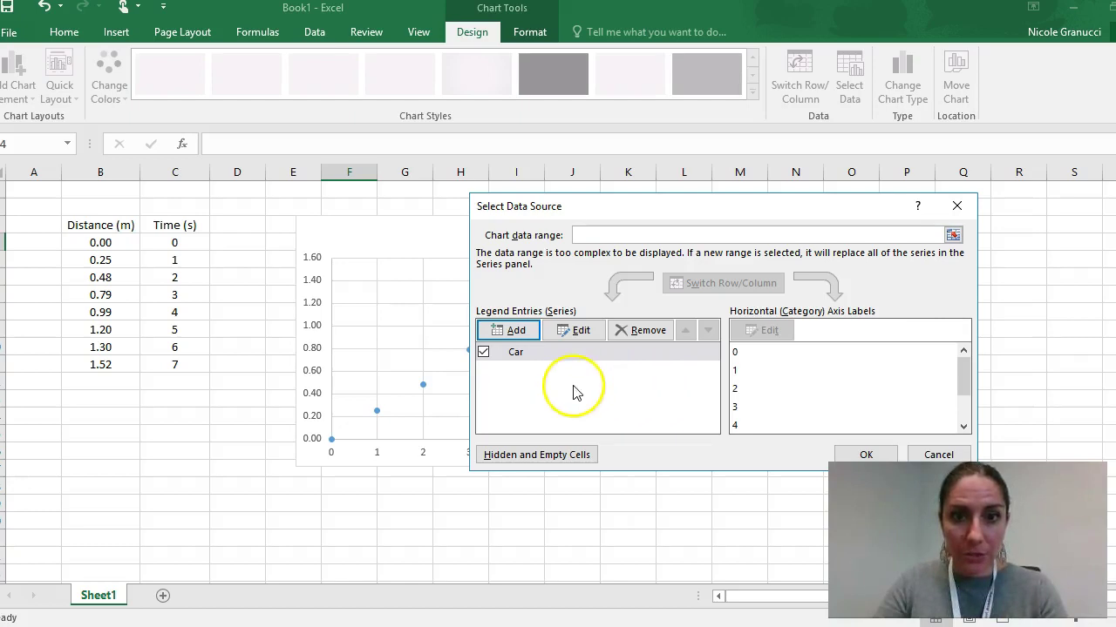
Step: Start a second series named 'person', then cancel it
left_click(526, 335)
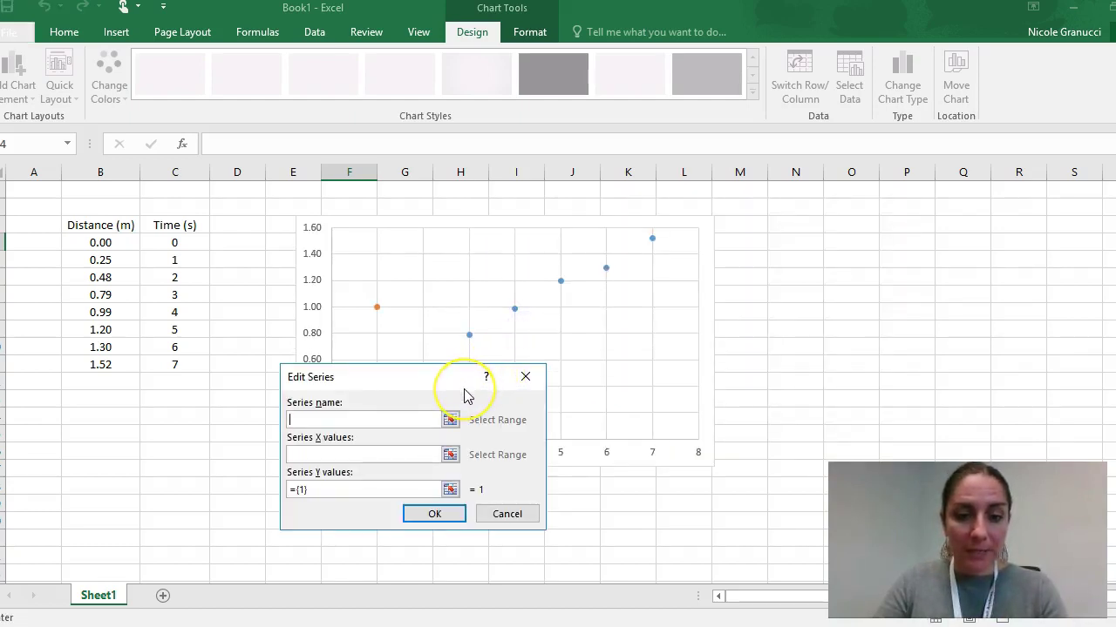
type("person")
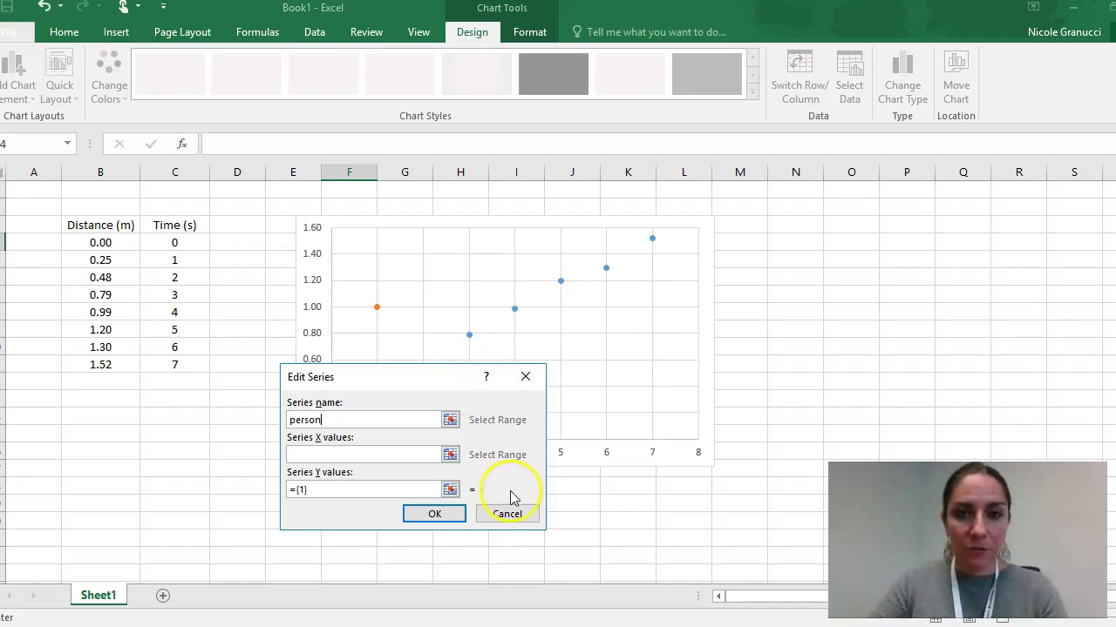
left_click(523, 515)
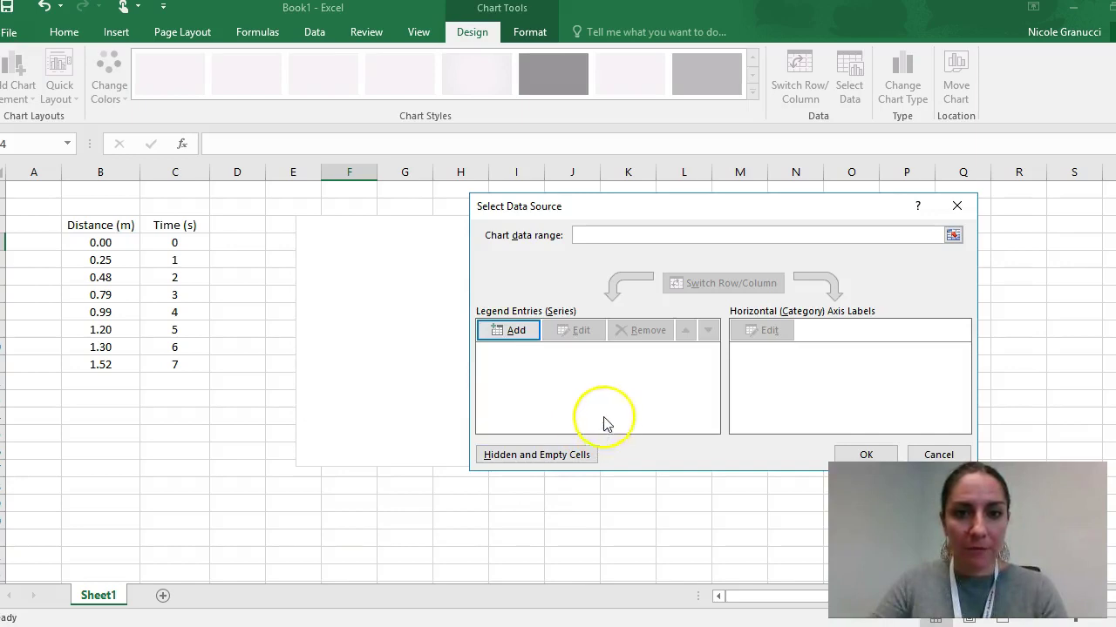
Step: Re-add the Car series with X = C4:C11 and Y = B4:B11, then close Select Data Source
left_click(513, 332)
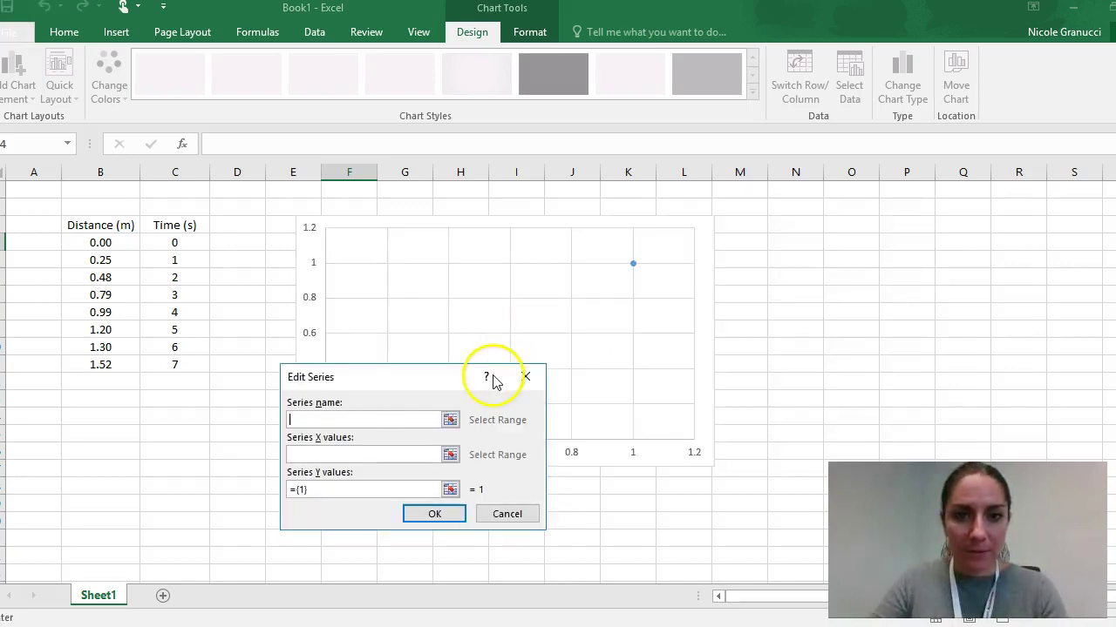
type("Car")
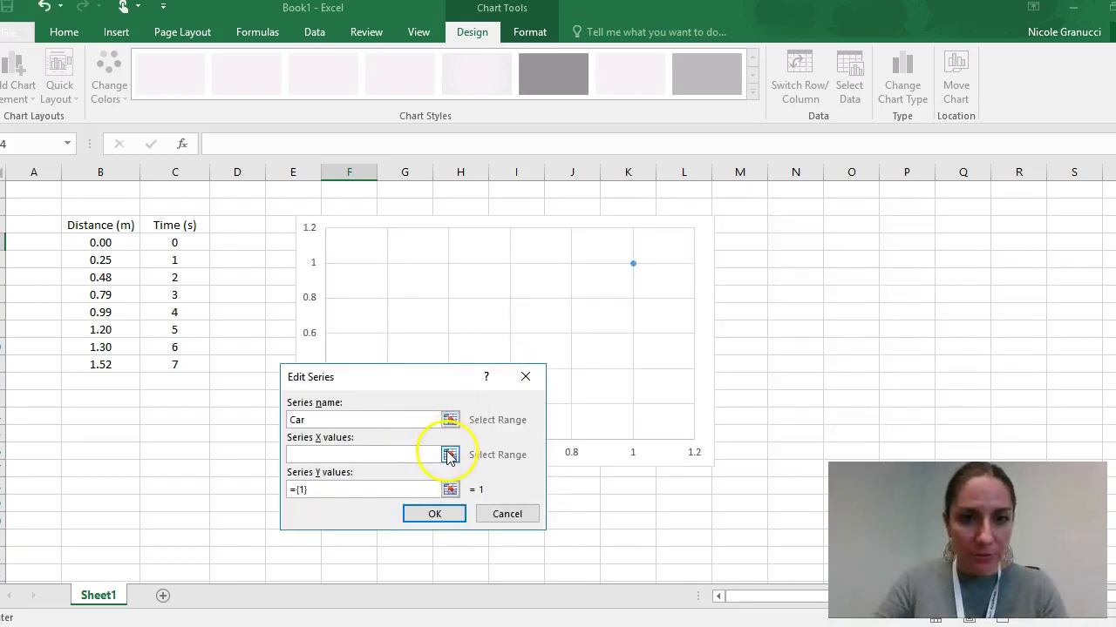
left_click(450, 454)
left_click_drag(172, 244, 172, 364)
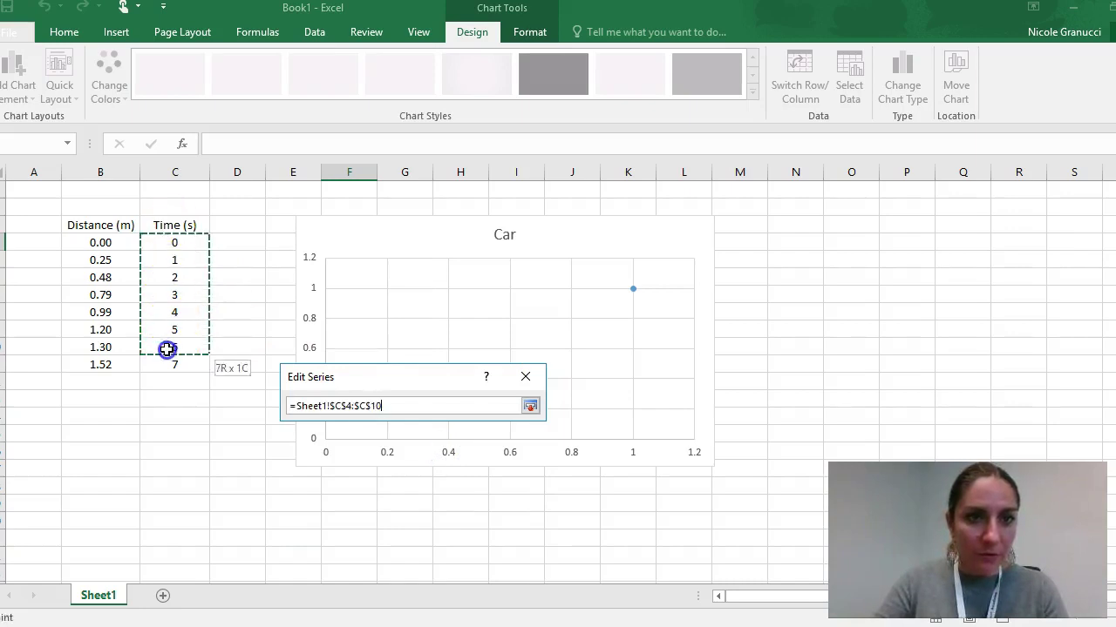
left_click(529, 405)
left_click(453, 486)
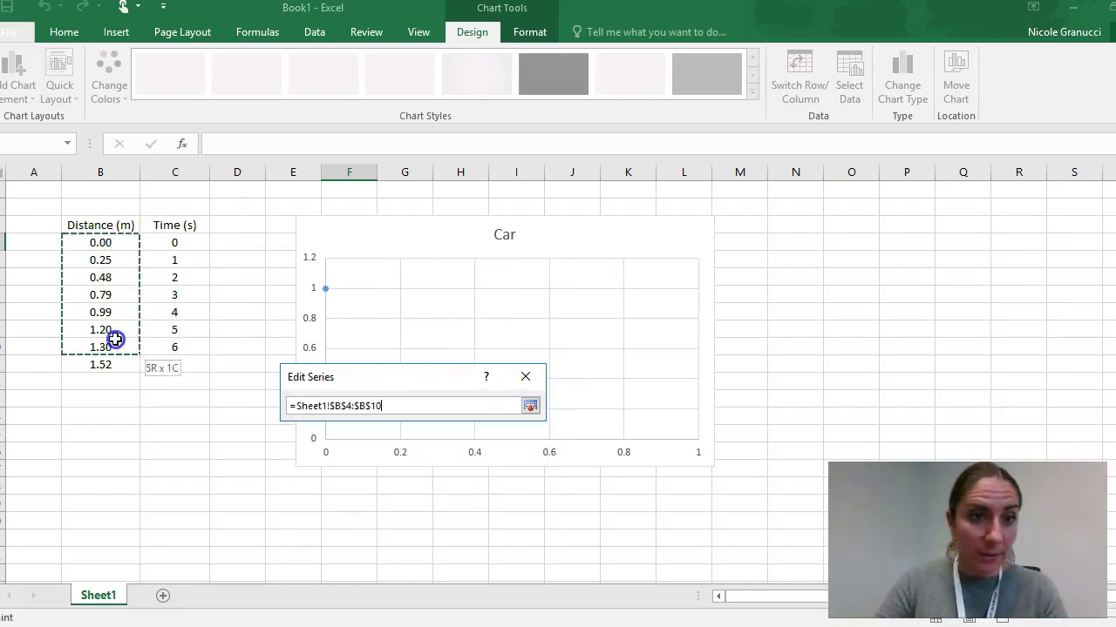
left_click_drag(117, 247, 112, 363)
left_click(528, 406)
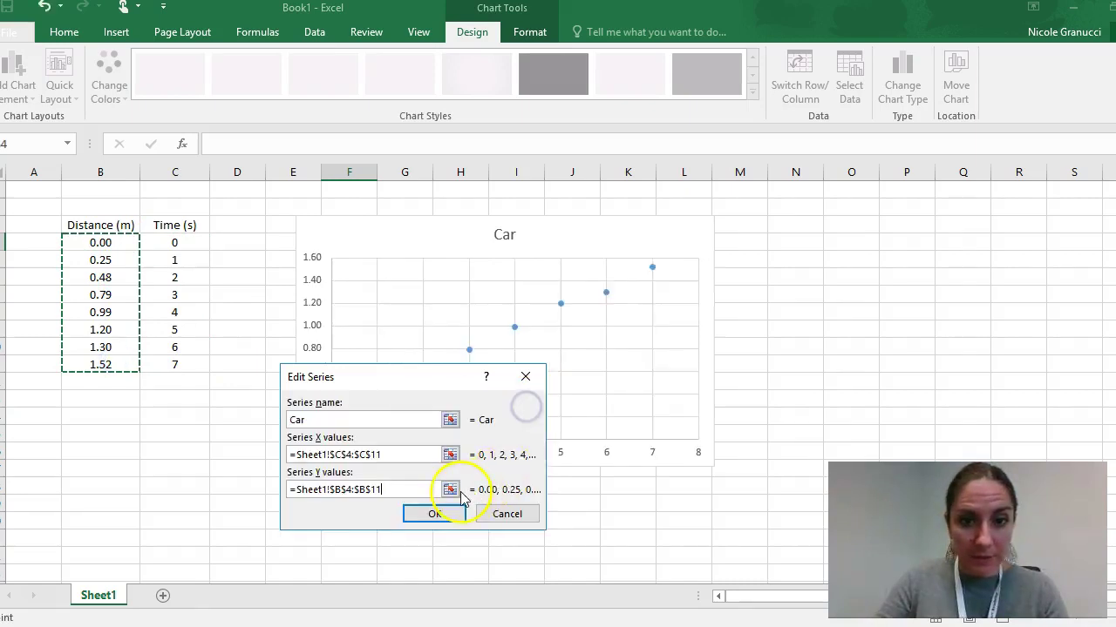
left_click(430, 514)
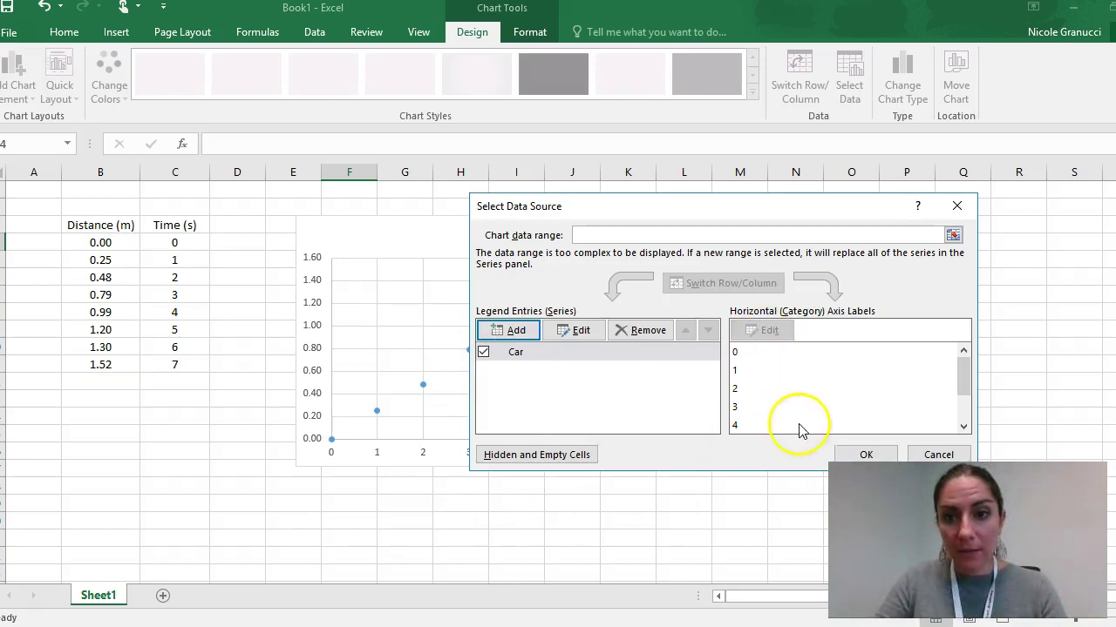
left_click(863, 455)
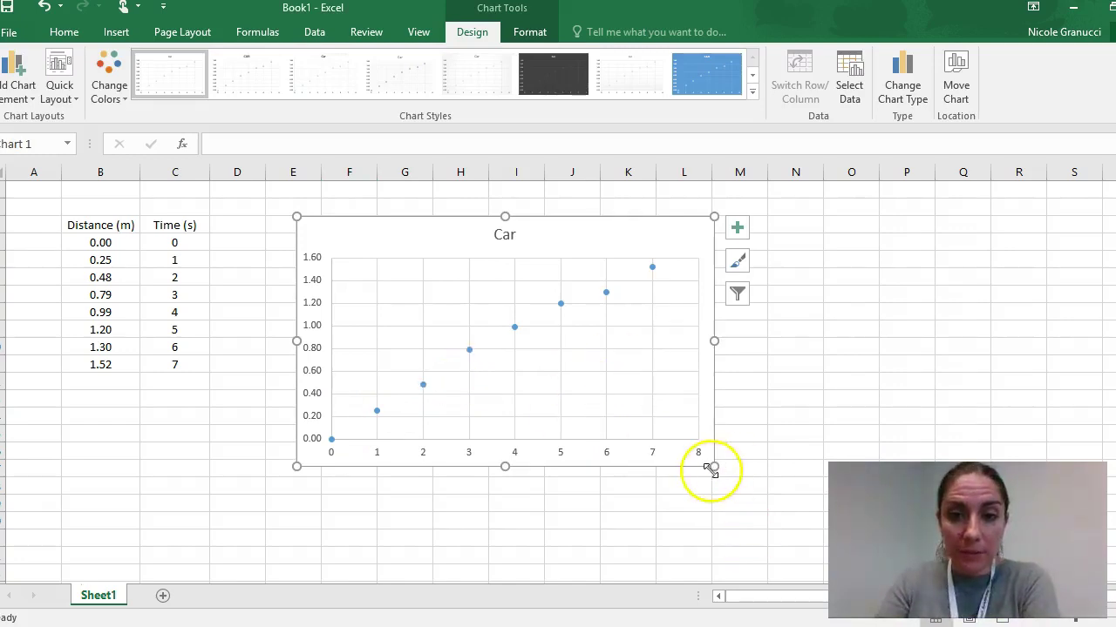
Step: Enlarge the chart slightly and add a Primary Horizontal axis title placeholder
left_click_drag(713, 466, 741, 501)
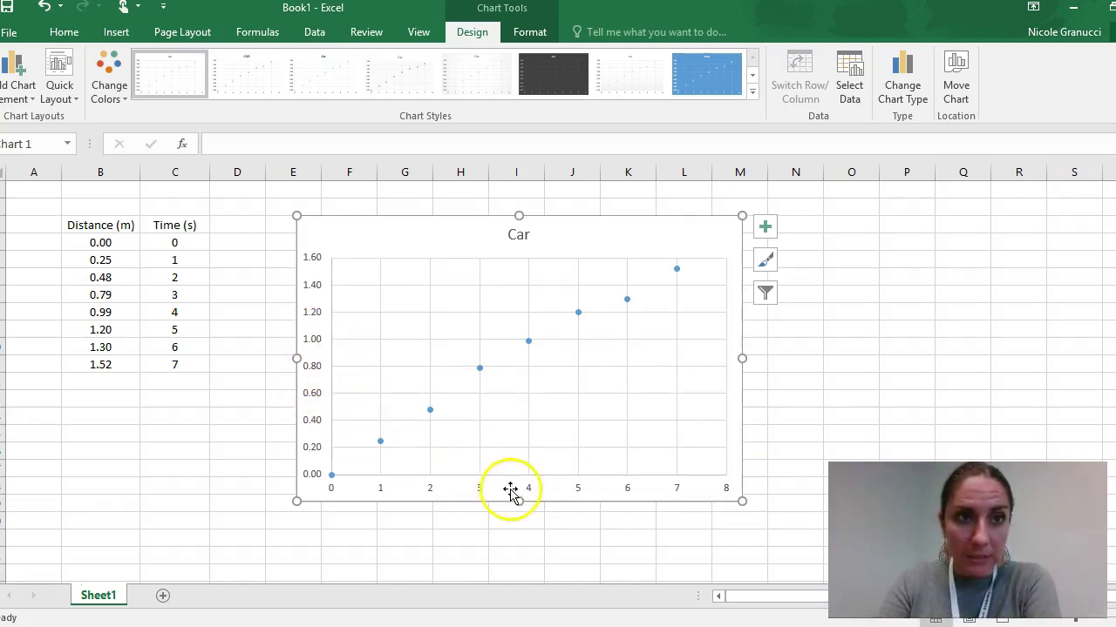
left_click(27, 93)
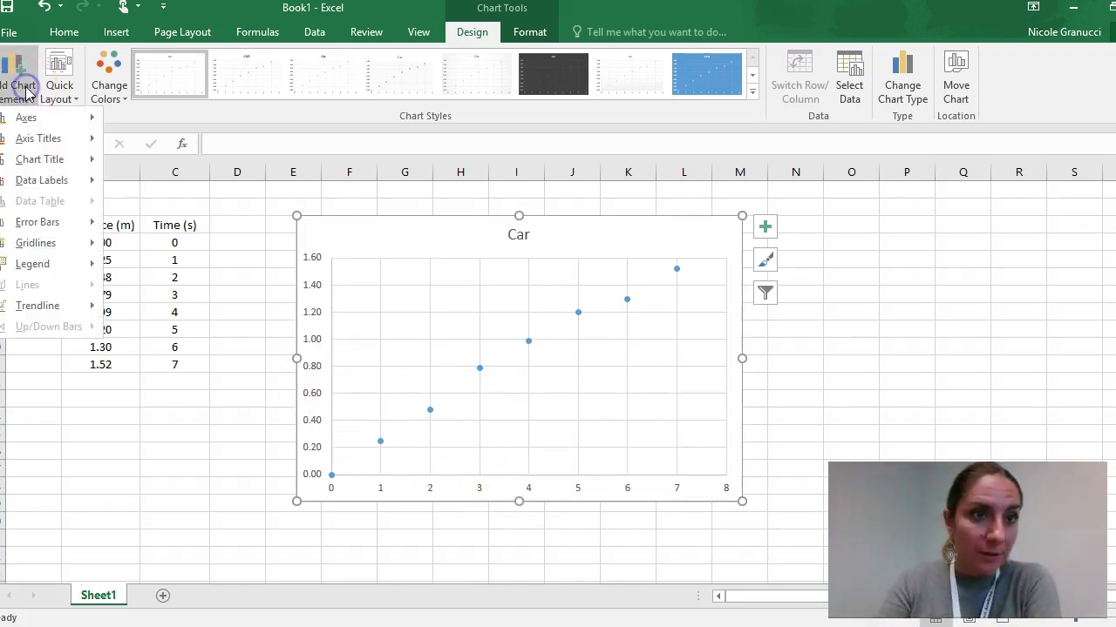
mouse_move(38, 139)
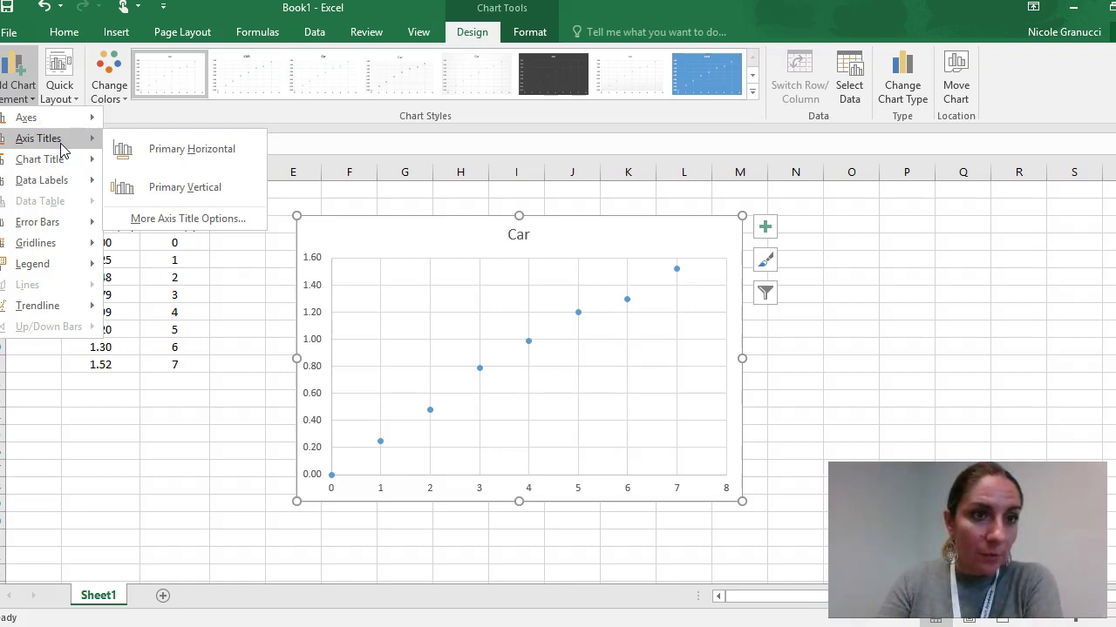
left_click(207, 164)
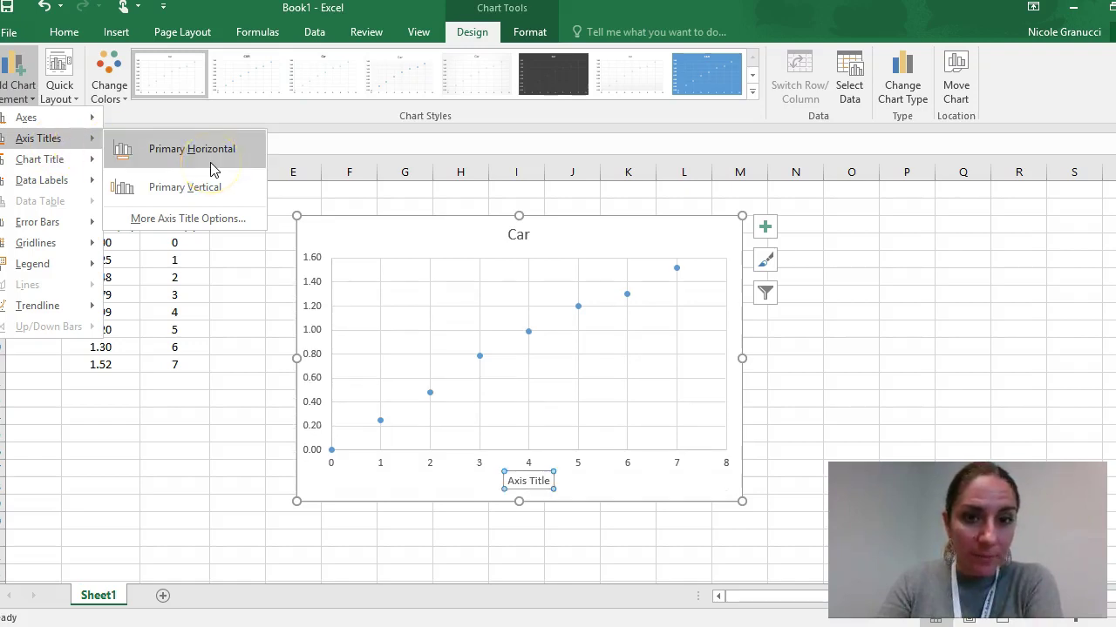
left_click(211, 169)
left_click(22, 87)
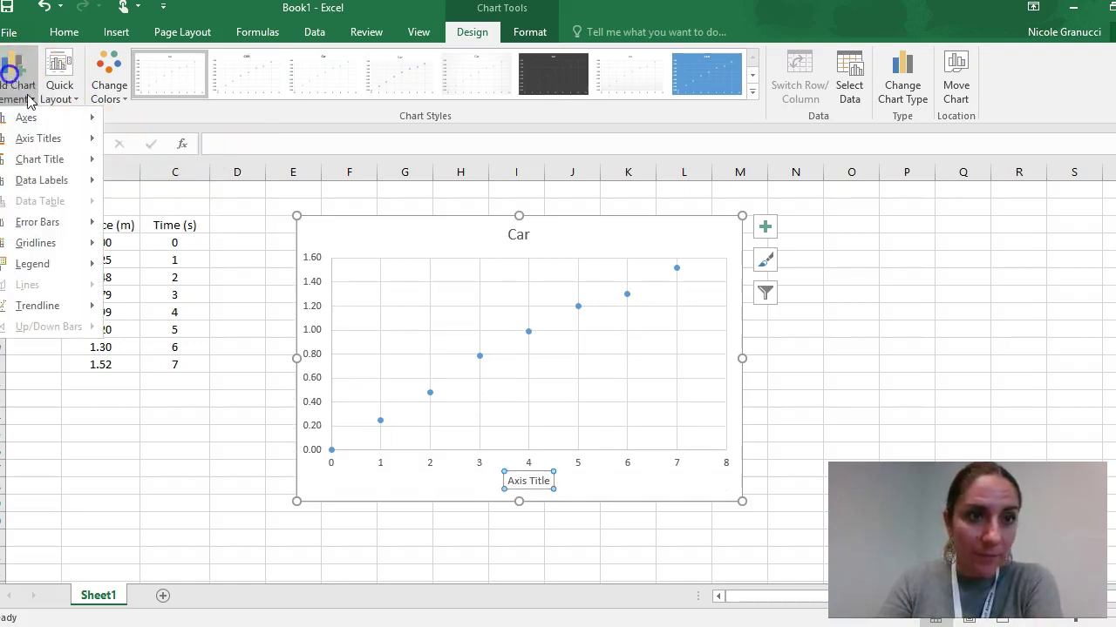
left_click(52, 144)
Step: Add a vertical axis title and retitle the horizontal axis 'Time (s)'
left_click(210, 186)
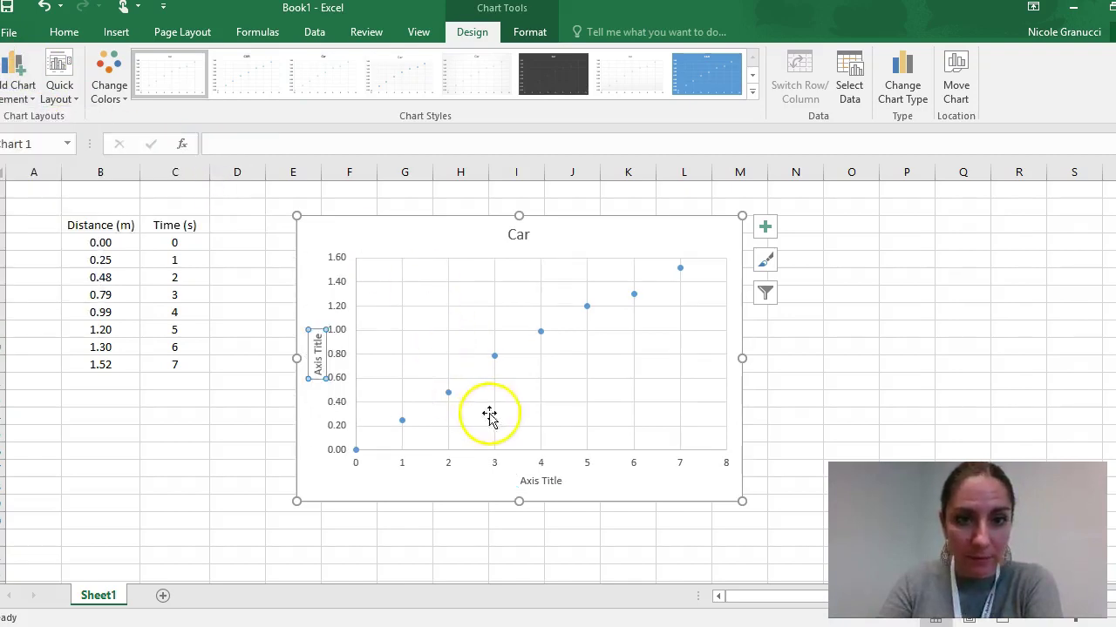
left_click(523, 232)
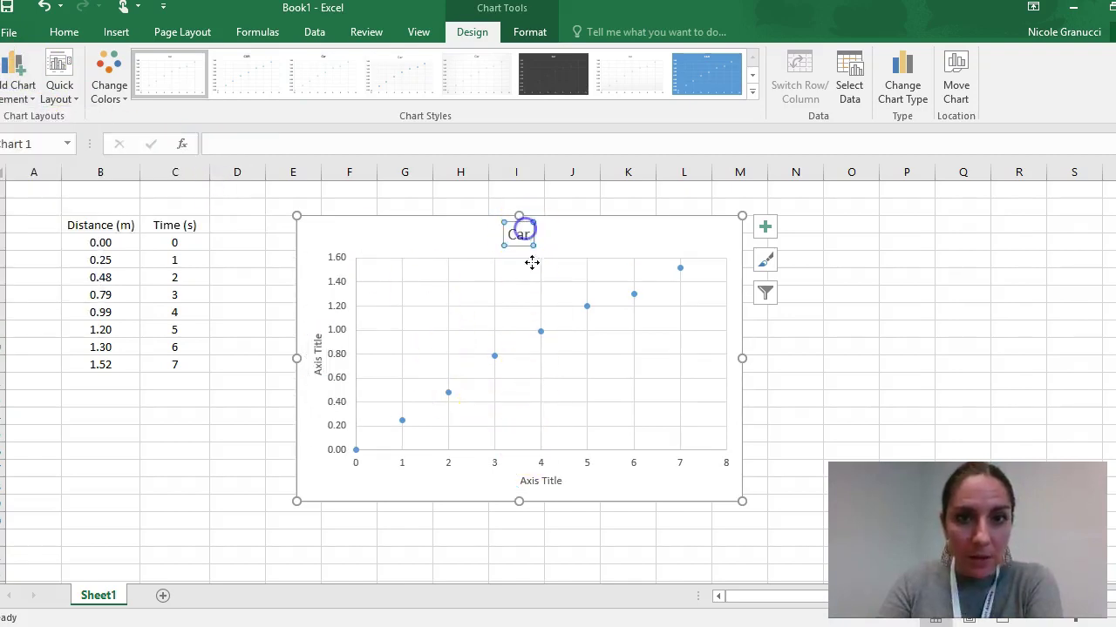
double_click(533, 481)
type("Time (S")
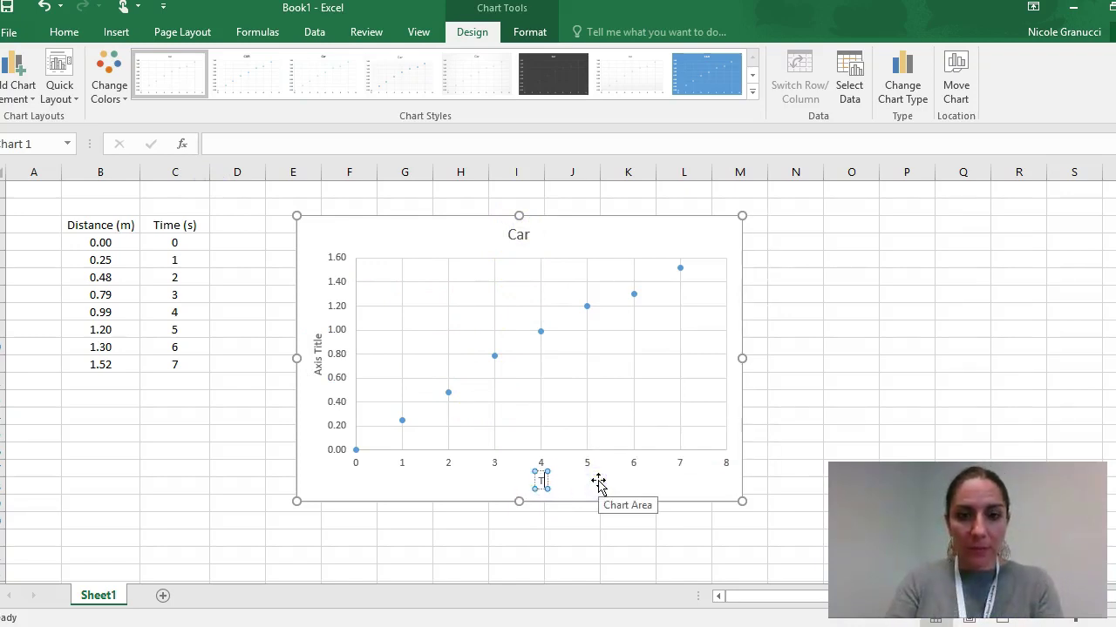
type(")")
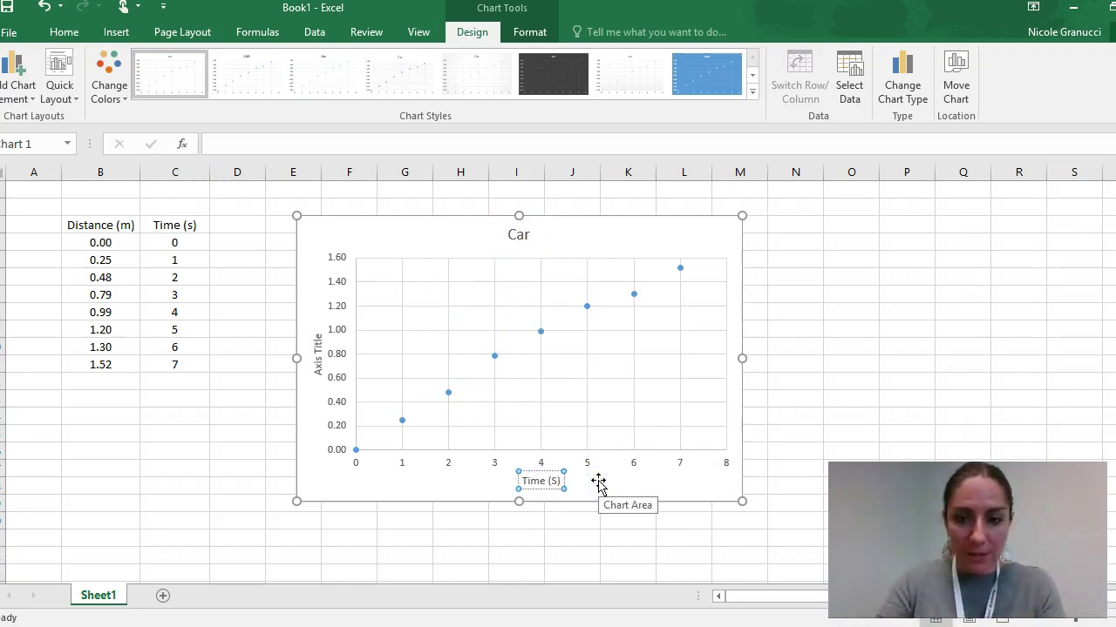
key("BackSpace")
key("BackSpace")
type("s)")
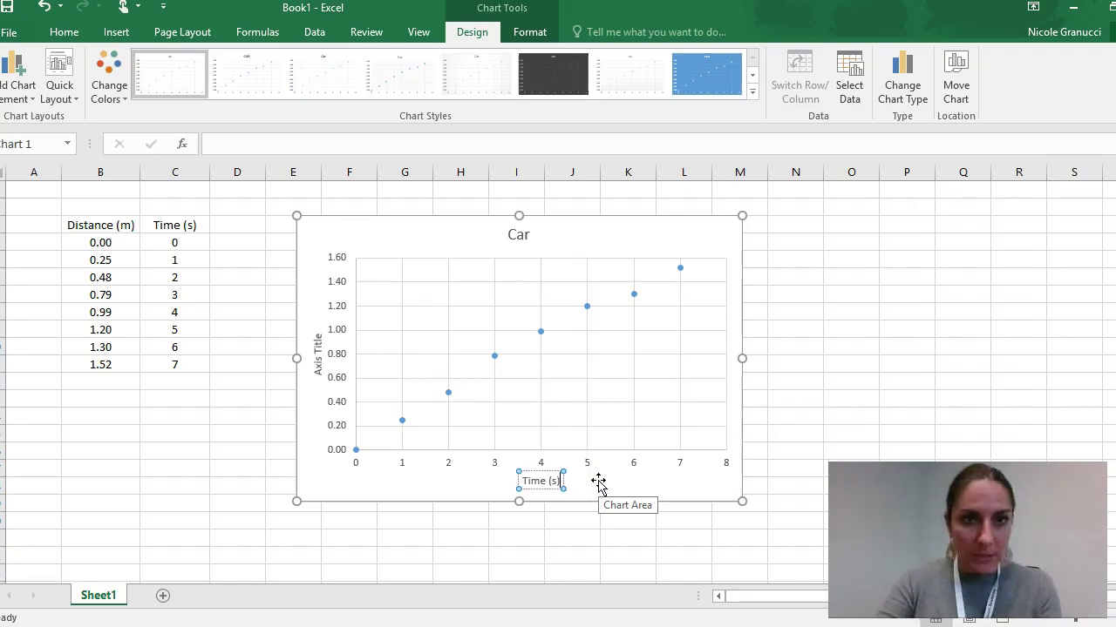
Step: Change the vertical axis title to 'Distance (m)'
double_click(315, 362)
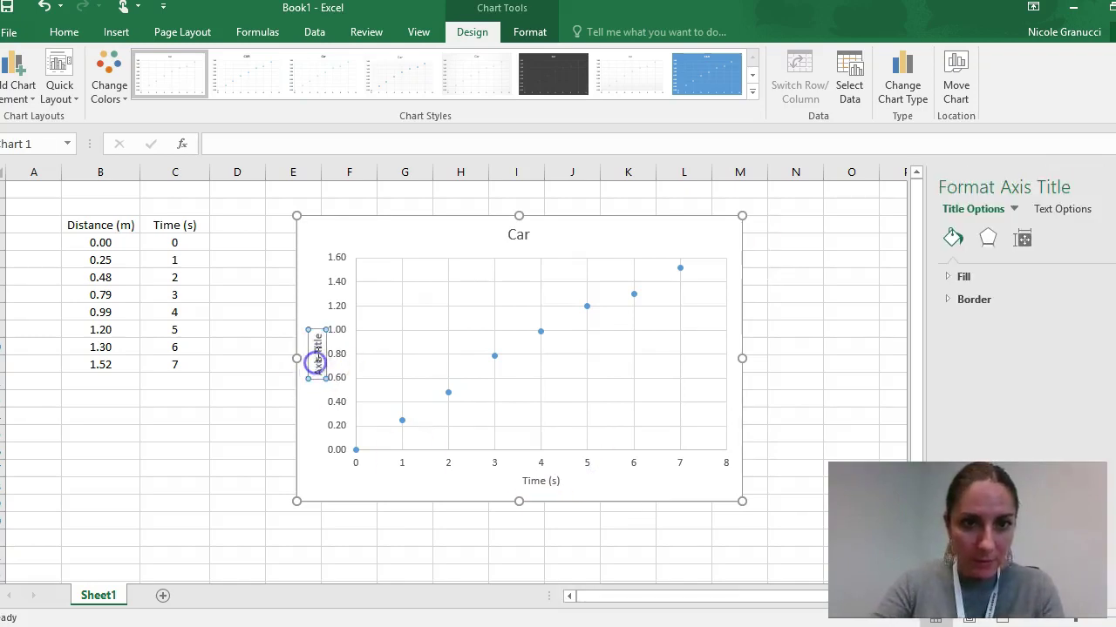
triple_click(316, 362)
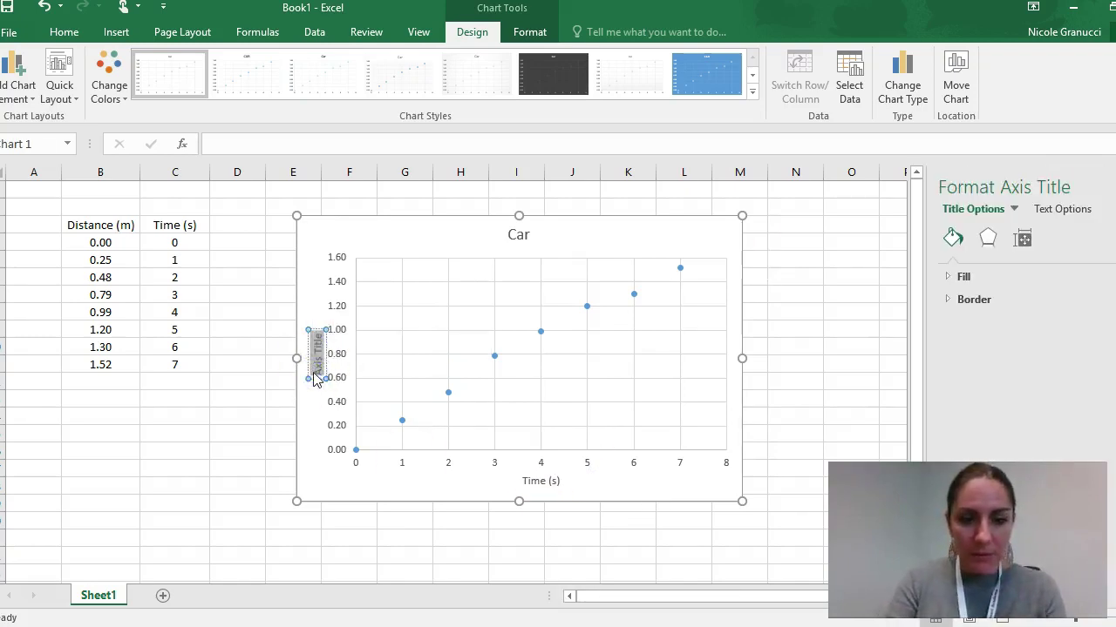
type("Distance (m")
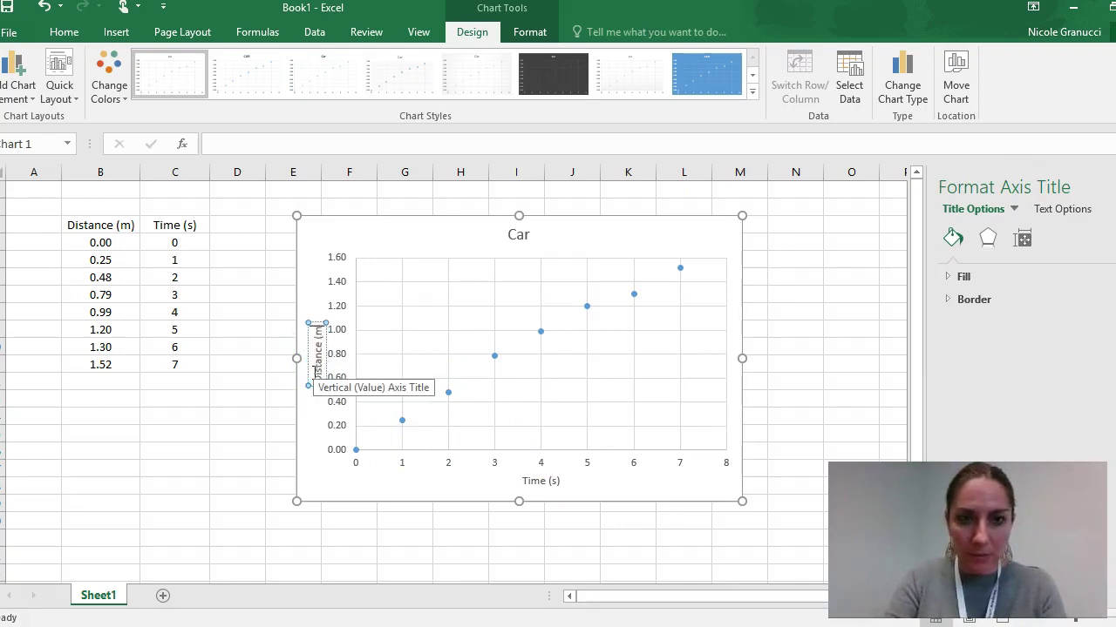
left_click(585, 468)
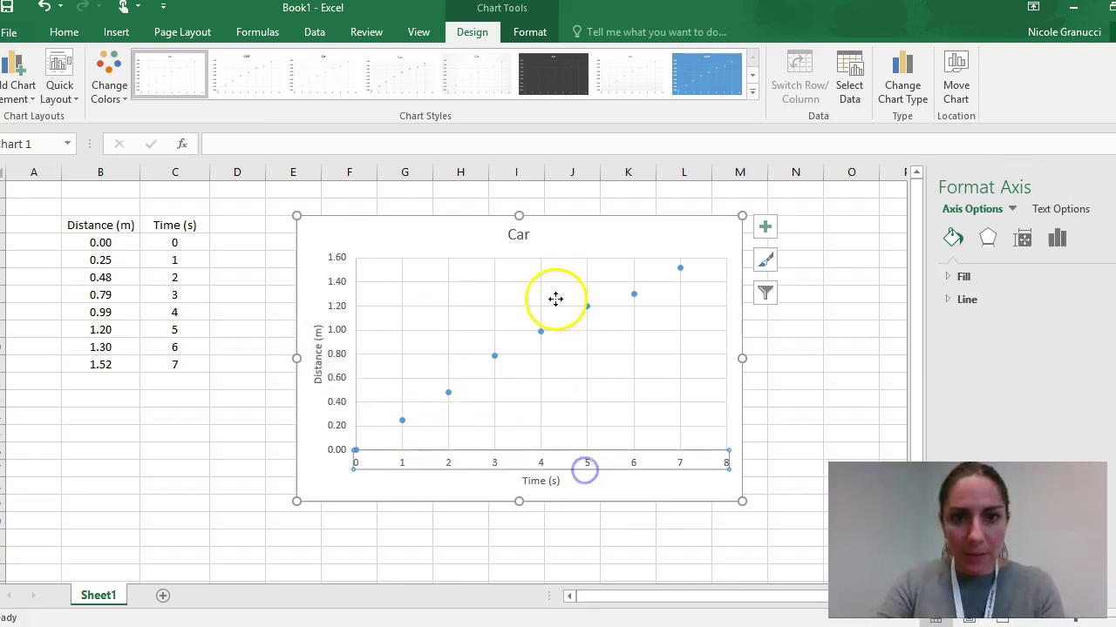
Step: Retitle the chart 'Distance vs Time of a Car Moving along a level Surface'
left_click(515, 234)
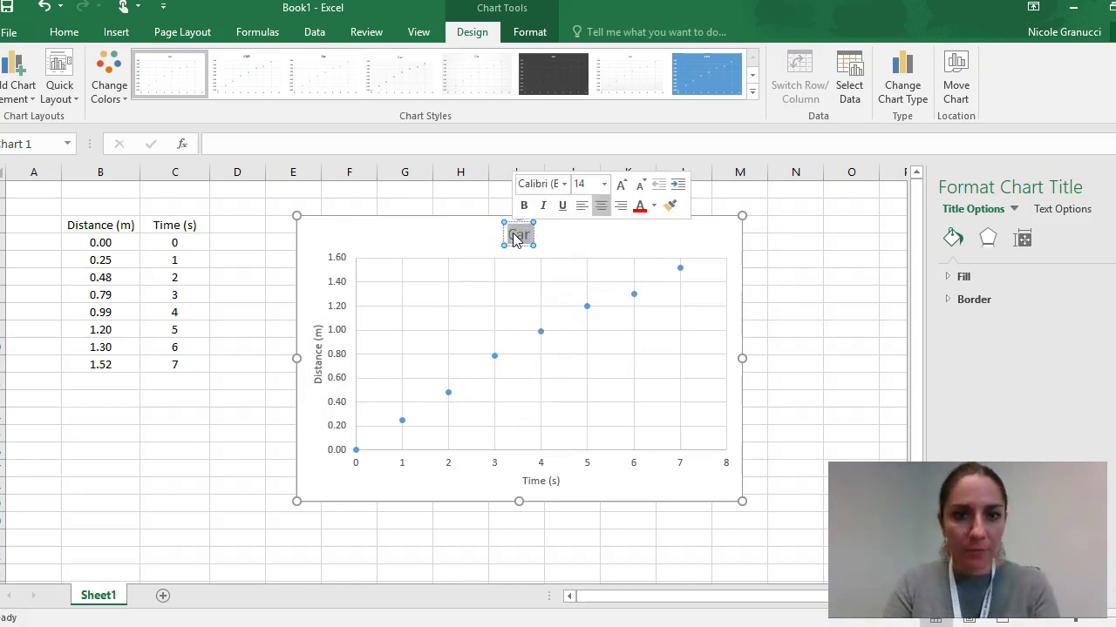
type("D")
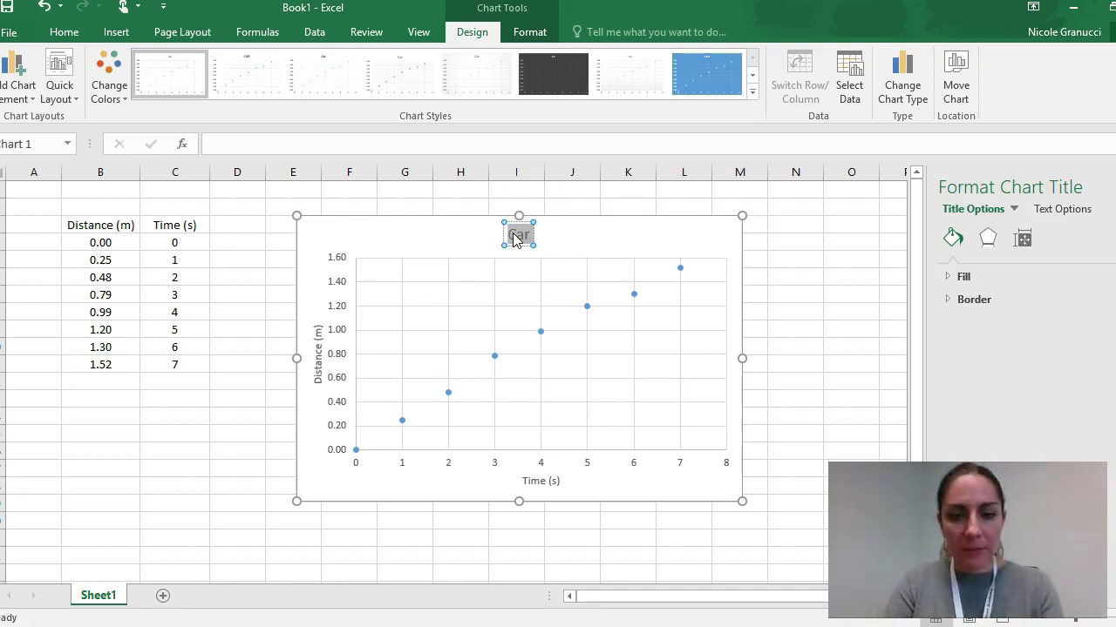
type("istance")
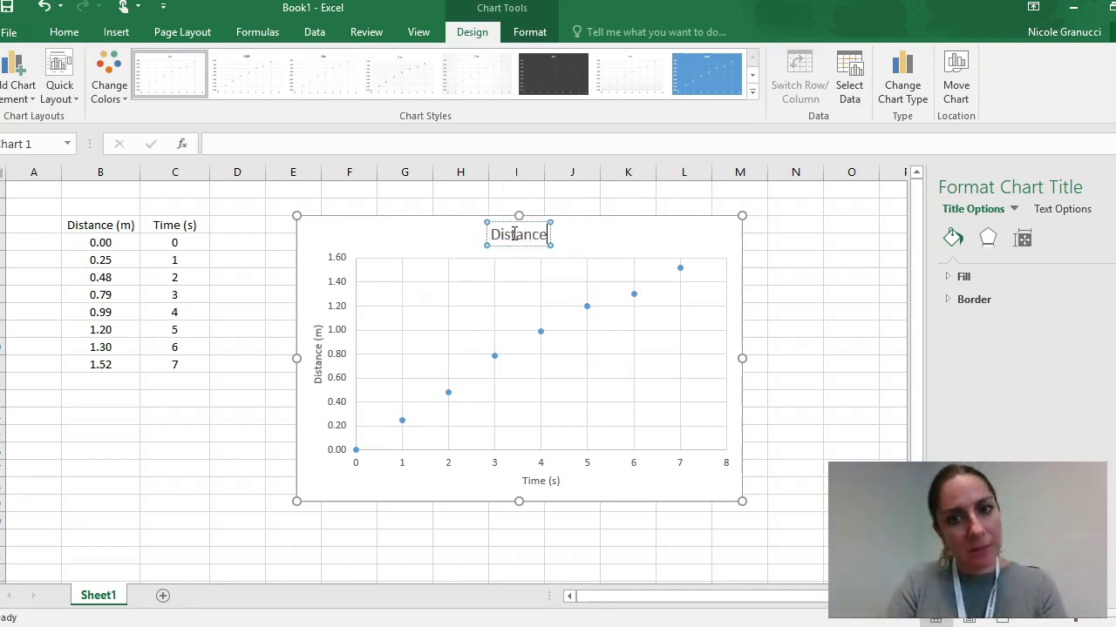
type(" vs Time of")
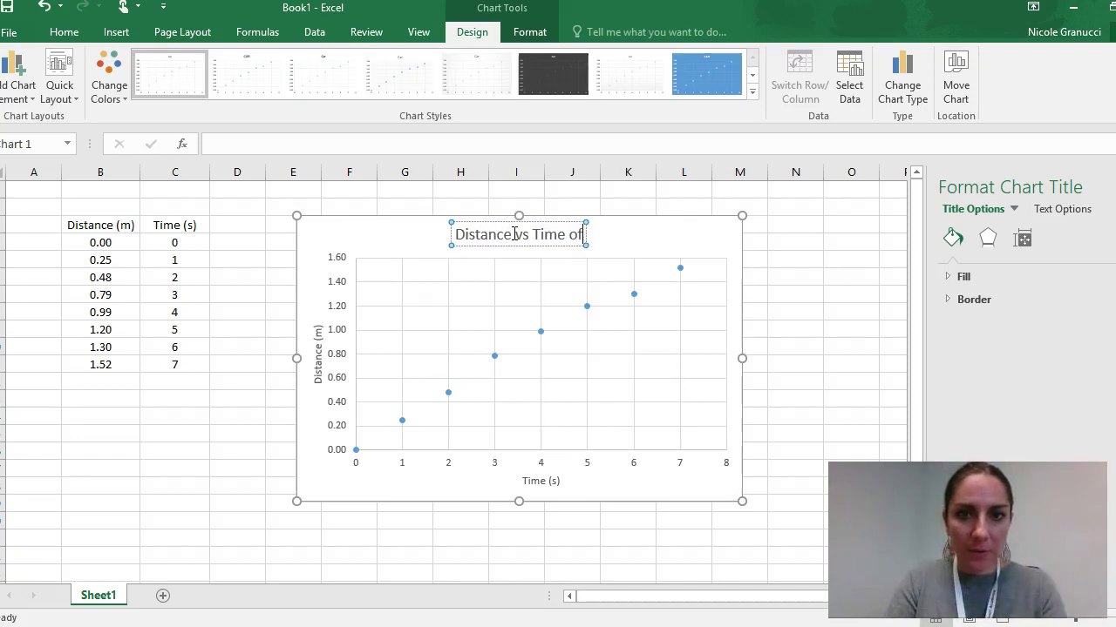
type(" a Car Mo")
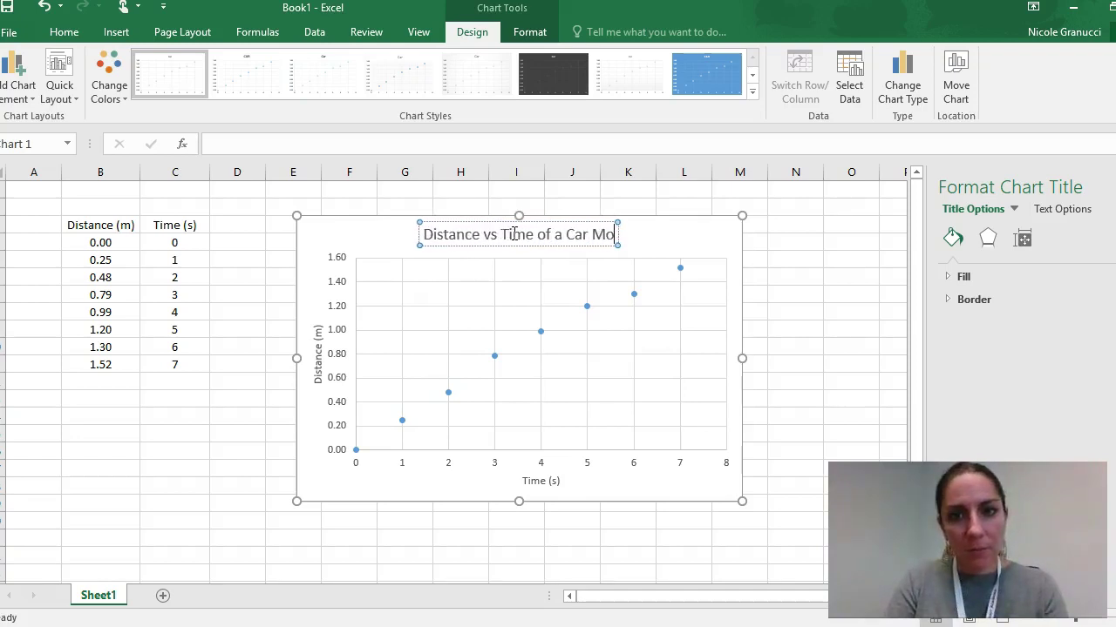
type("ving along a l")
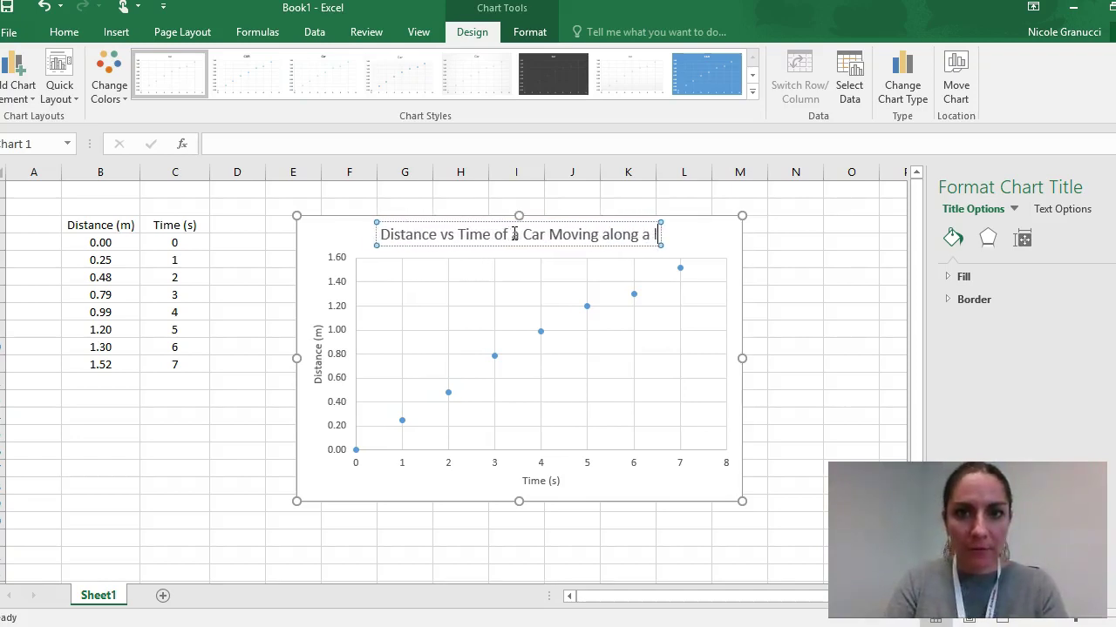
type("evel Sur")
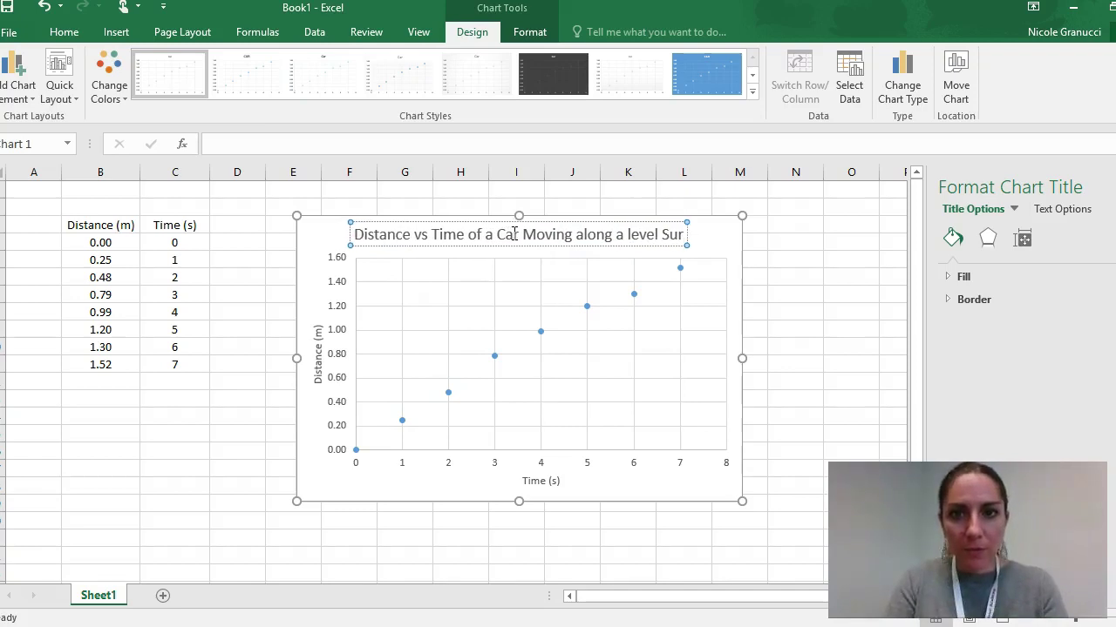
type("face")
left_click(704, 253)
left_click(623, 261)
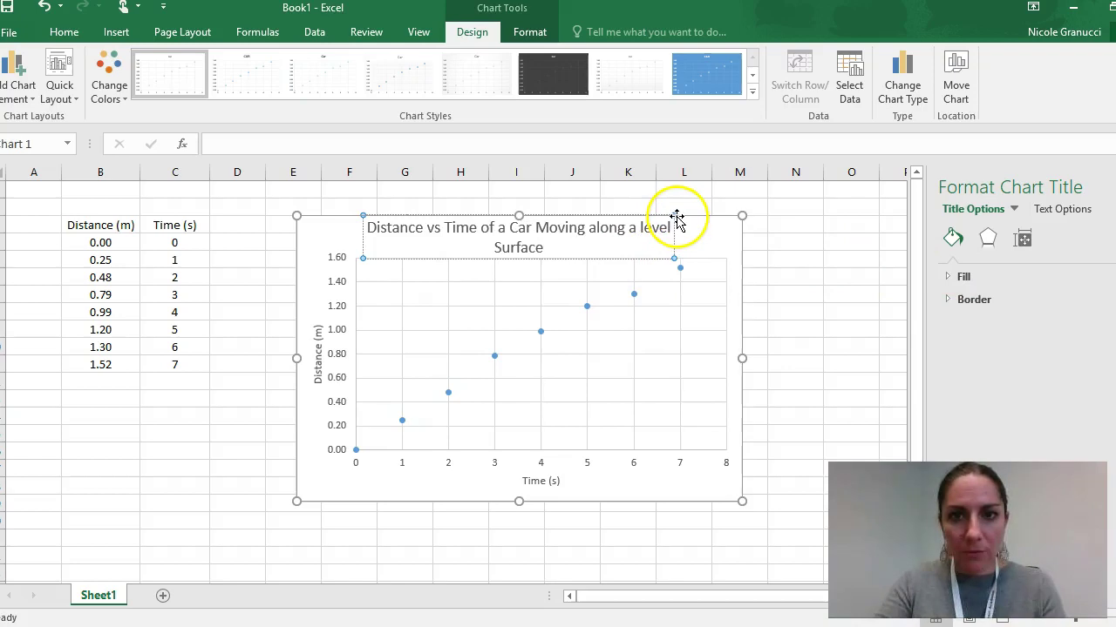
left_click(676, 260)
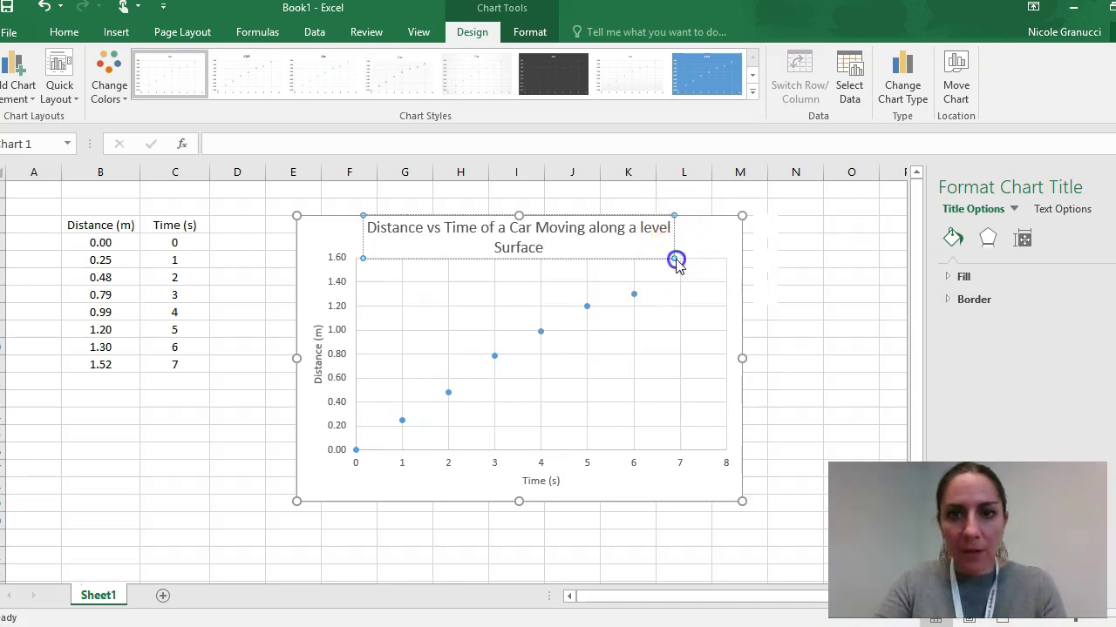
left_click_drag(677, 262, 704, 253)
left_click(798, 273)
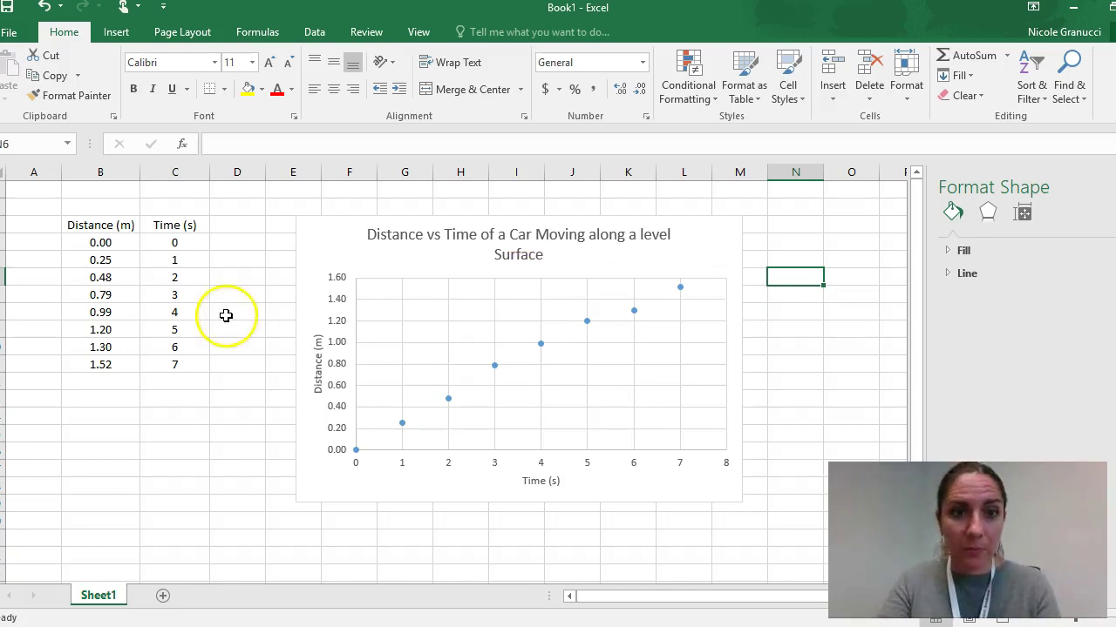
Step: Enlarge the chart so the long title fits on one line
left_click(729, 259)
left_click_drag(742, 501, 786, 537)
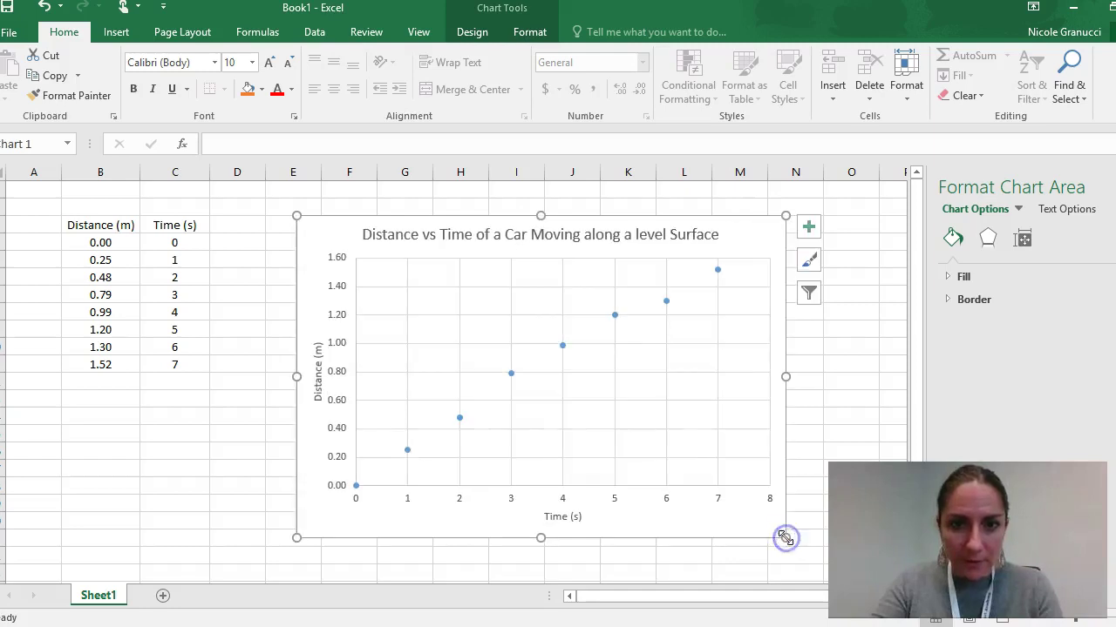
left_click(841, 366)
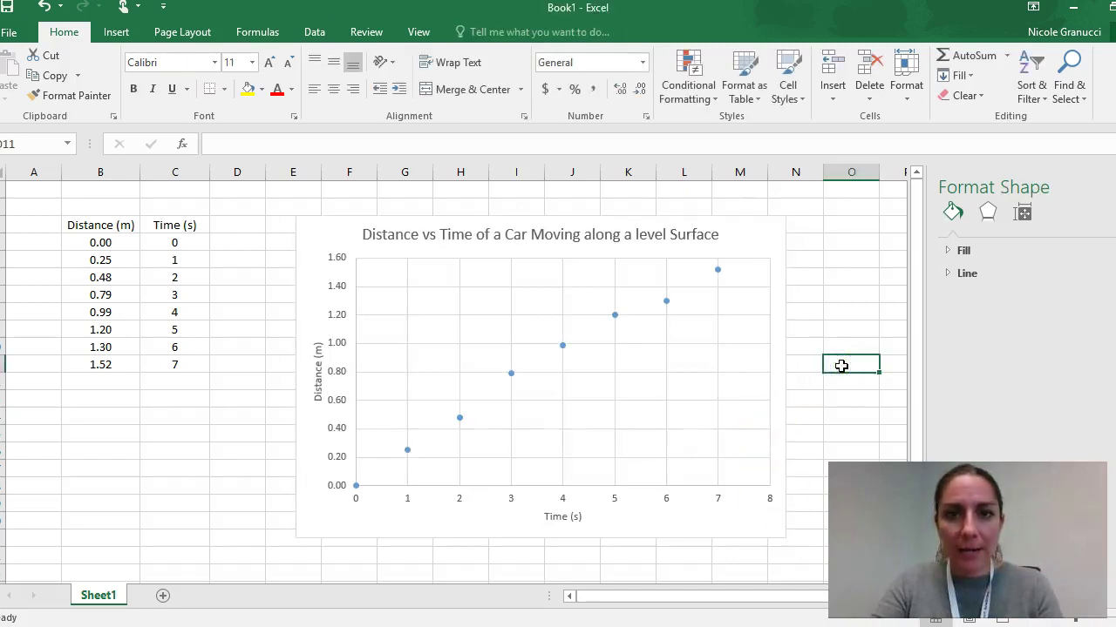
mouse_move(562, 346)
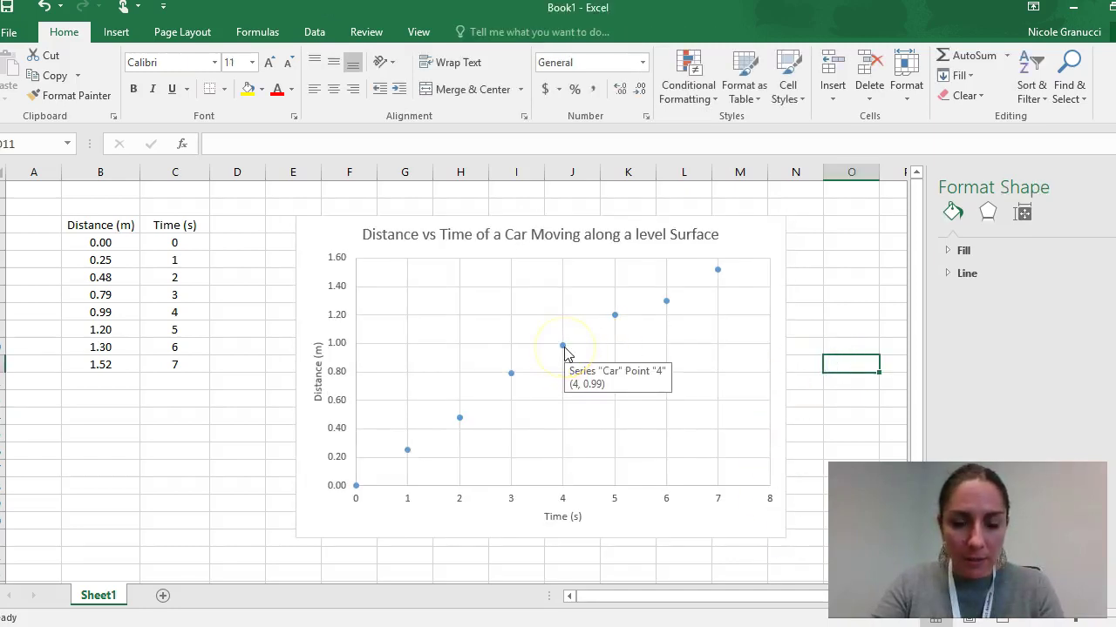
right_click(563, 346)
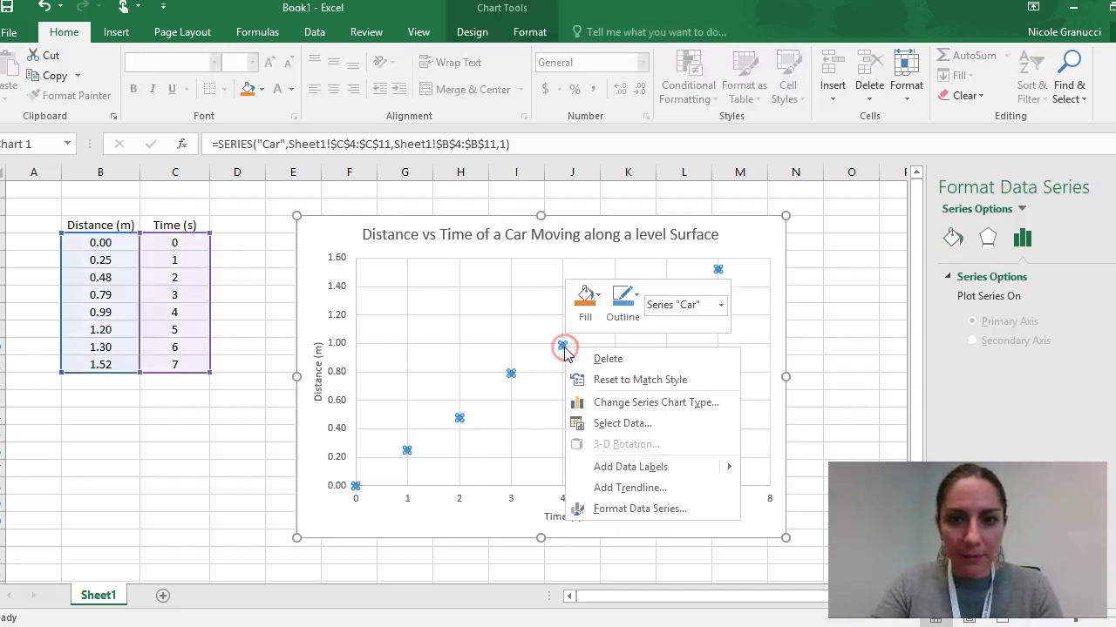
left_click(556, 406)
left_click(635, 386)
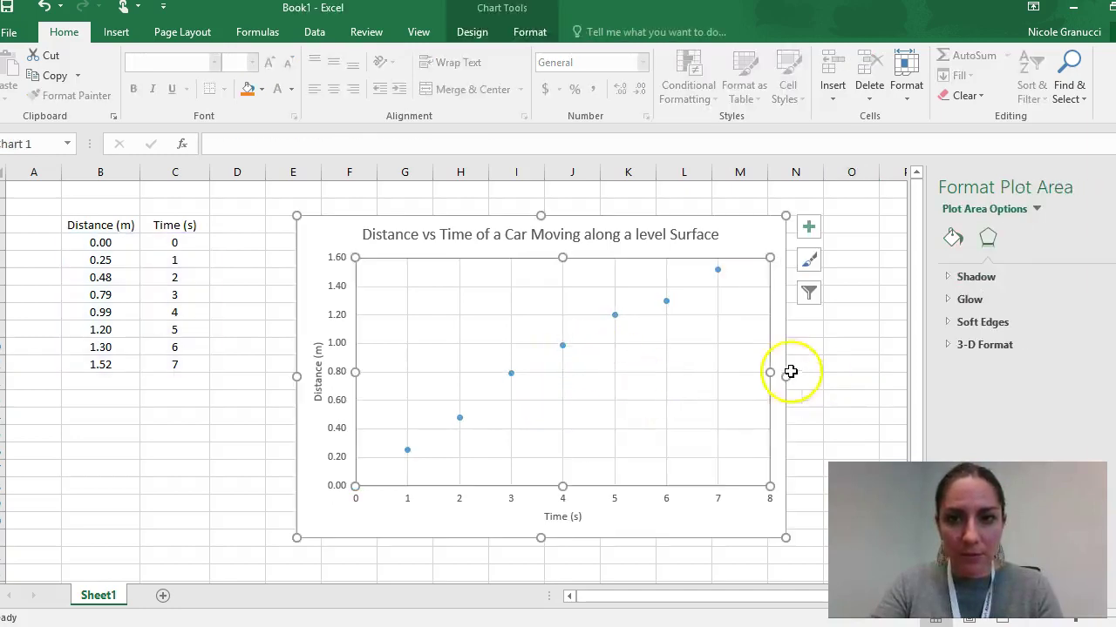
right_click(615, 318)
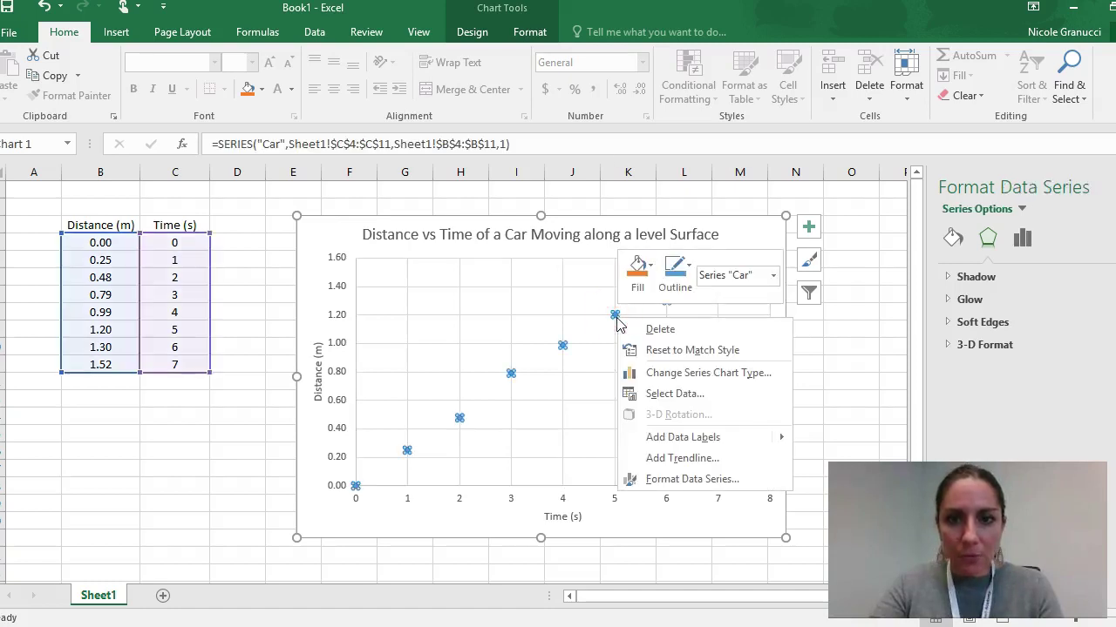
left_click(742, 461)
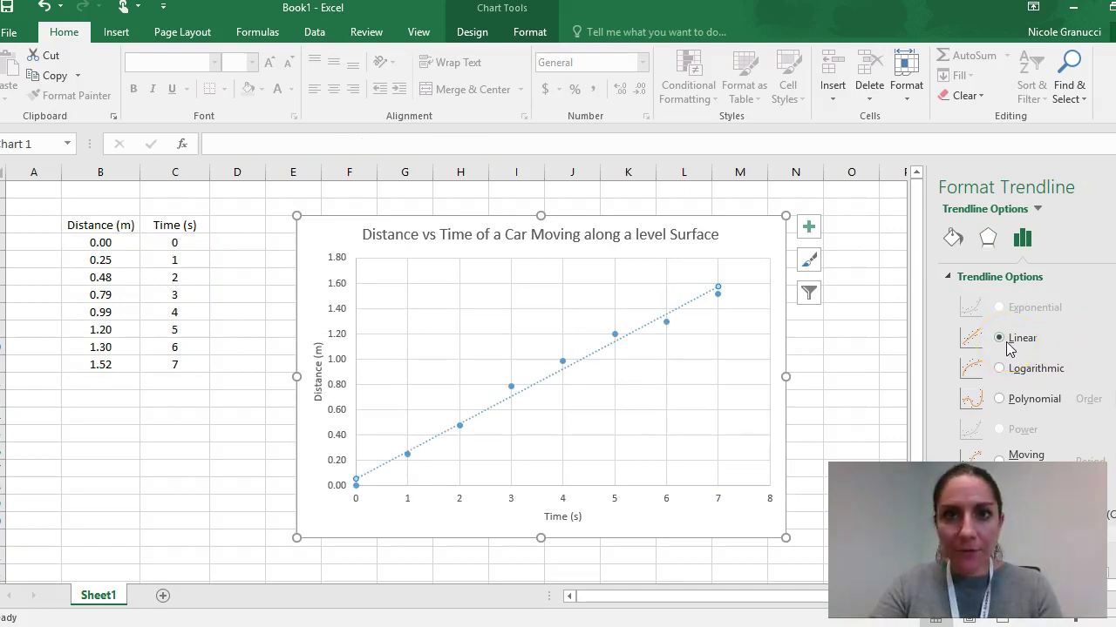
left_click(1052, 371)
left_click(584, 367)
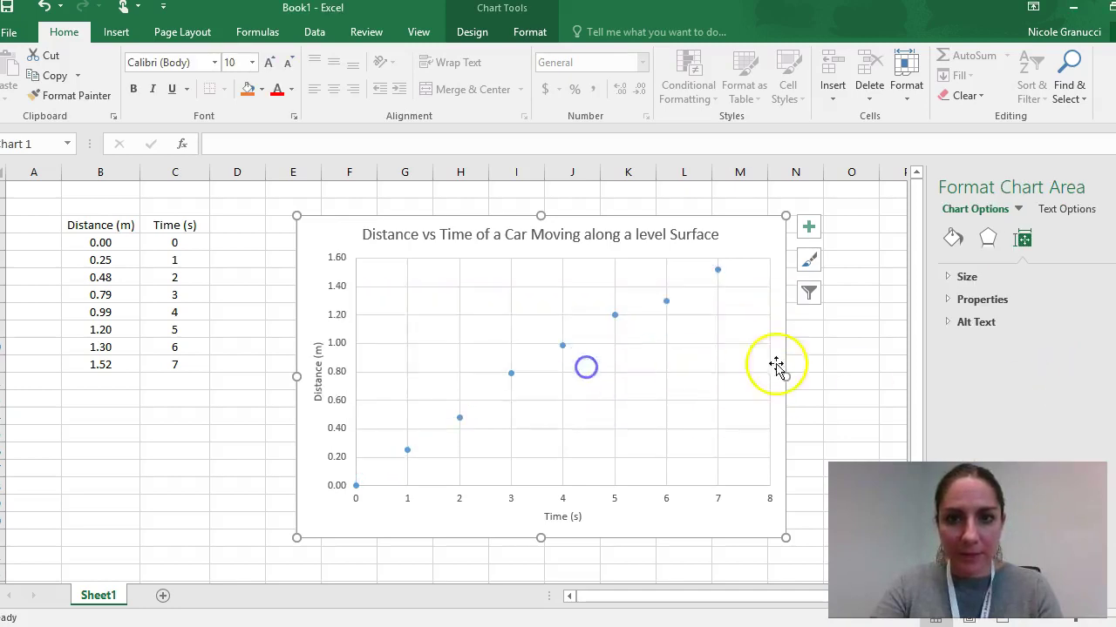
right_click(666, 301)
left_click(755, 440)
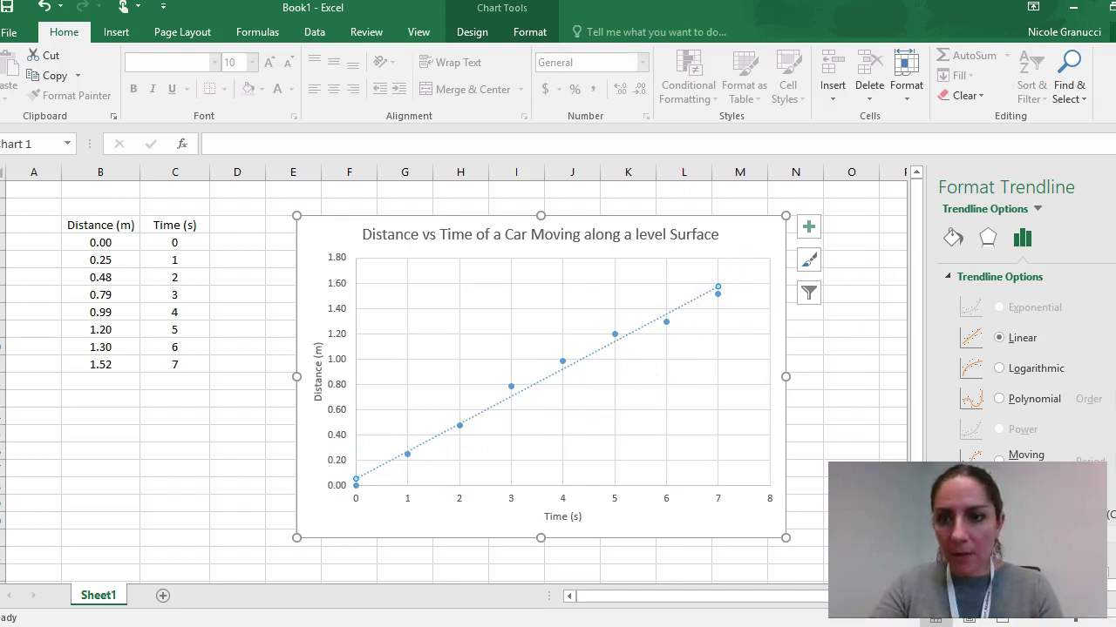
Step: Show R² = 0.9876 under the trendline equation and move the label above the trendline
scroll(1019, 366, "down", 1)
scroll(1020, 366, "down", 2)
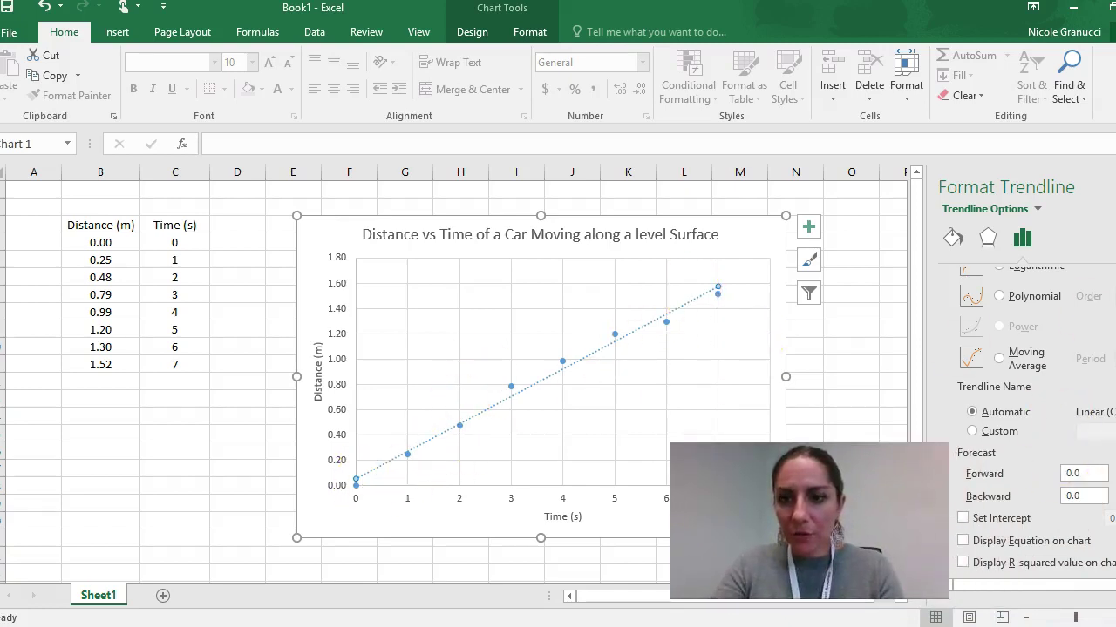
left_click(964, 563)
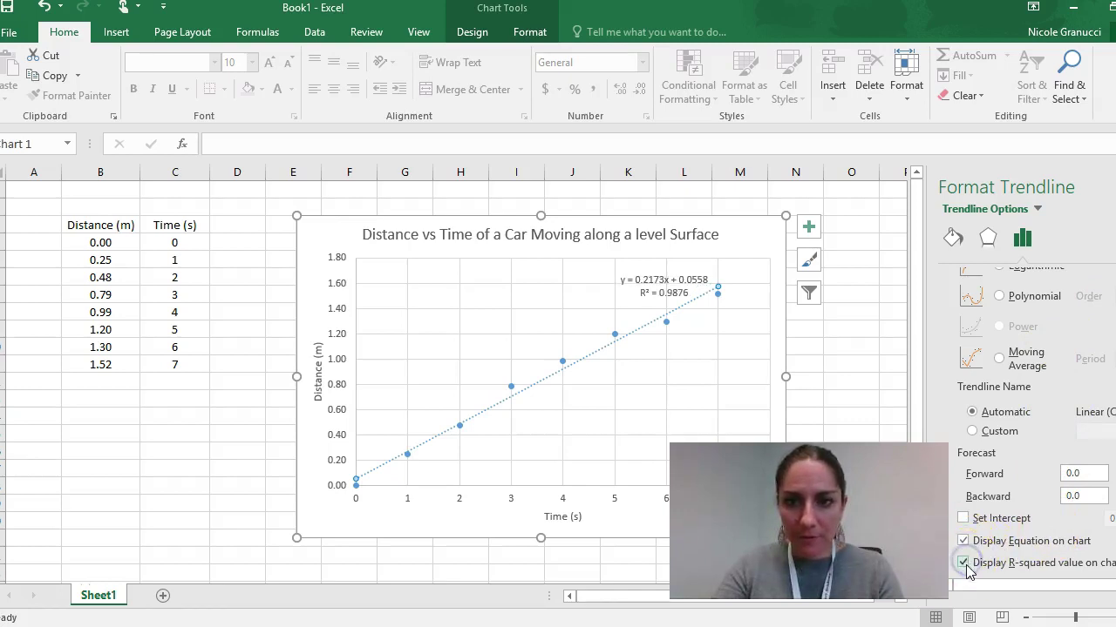
left_click(666, 279)
mouse_move(667, 279)
left_mouse_down()
mouse_move(655, 266)
mouse_move(689, 263)
left_mouse_up()
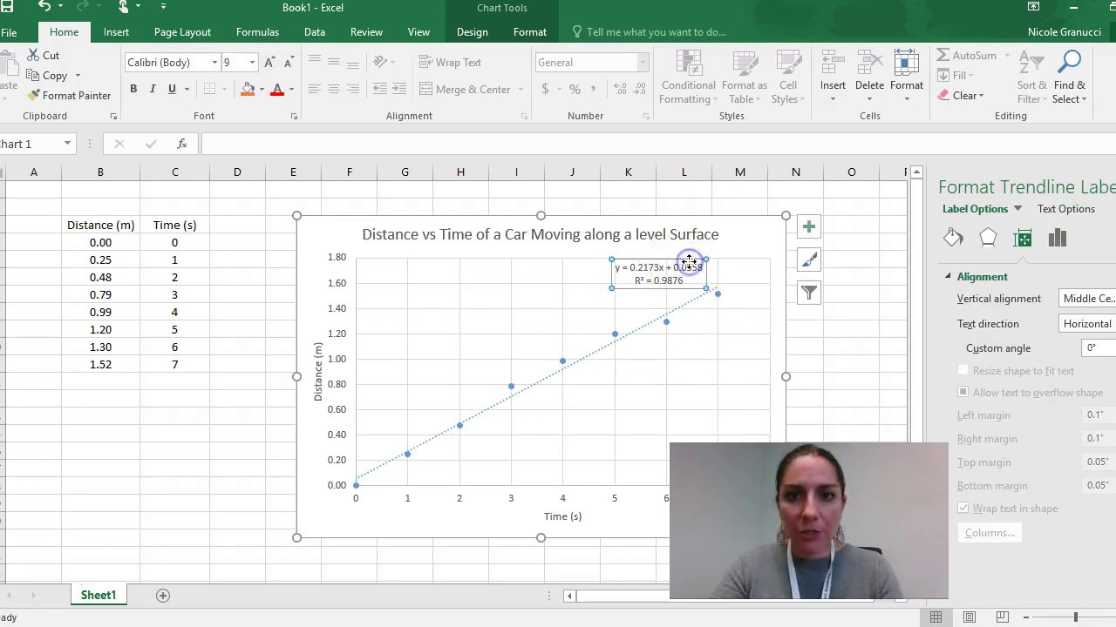
left_click(640, 268)
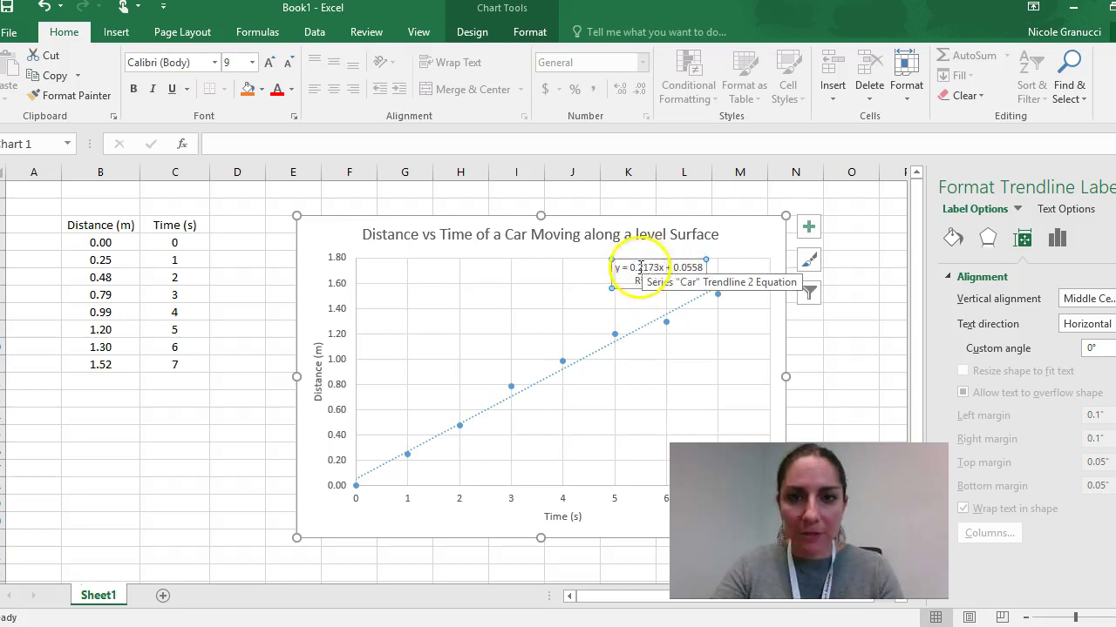
Step: Enter 'Slope = Speed' in B14 with '0.2173 m/s' beneath it in B15
left_click(114, 422)
type("Slope = Speed")
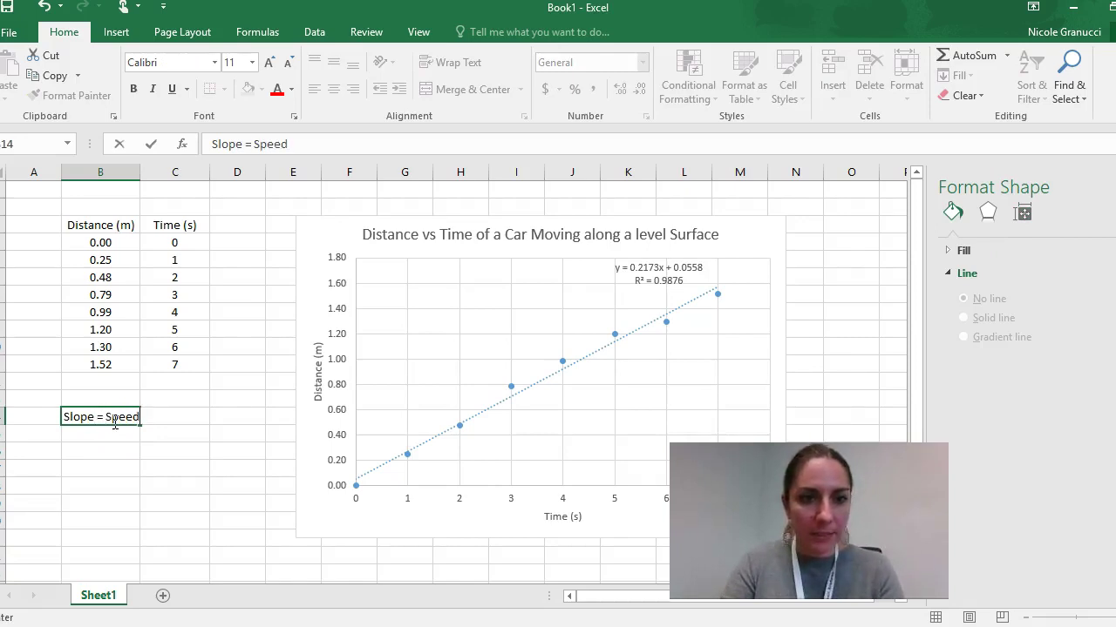
key("Return")
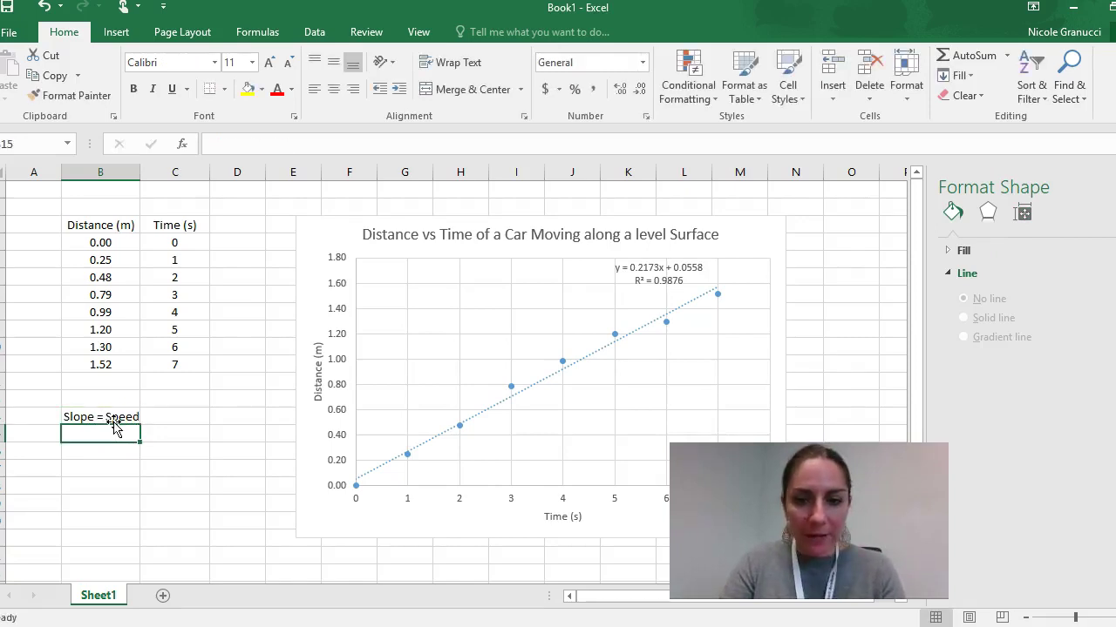
type("0.")
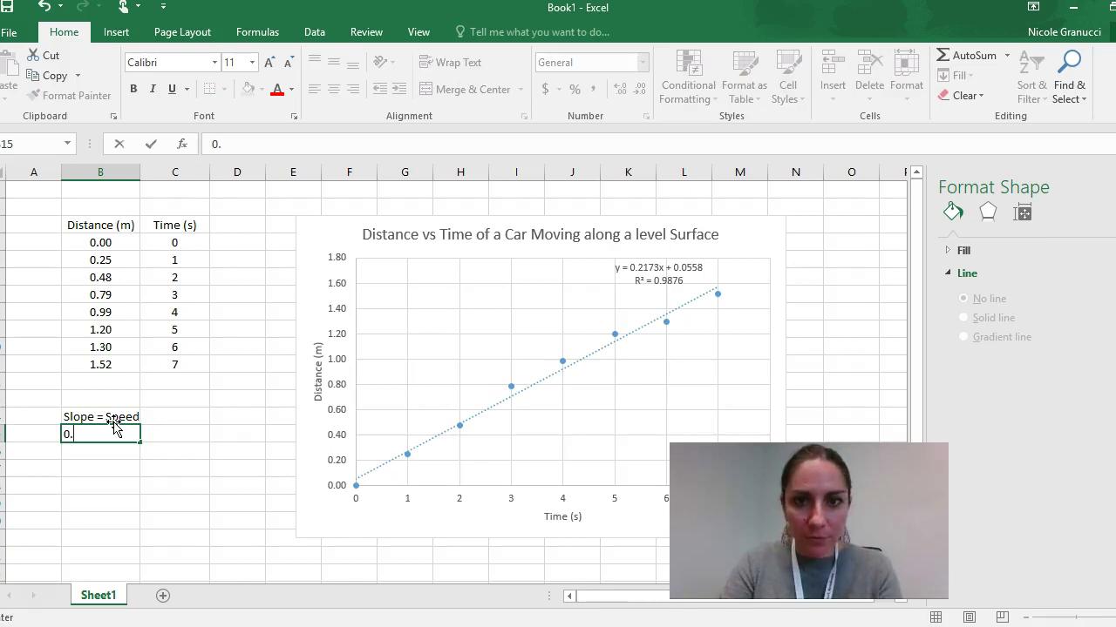
type("2173")
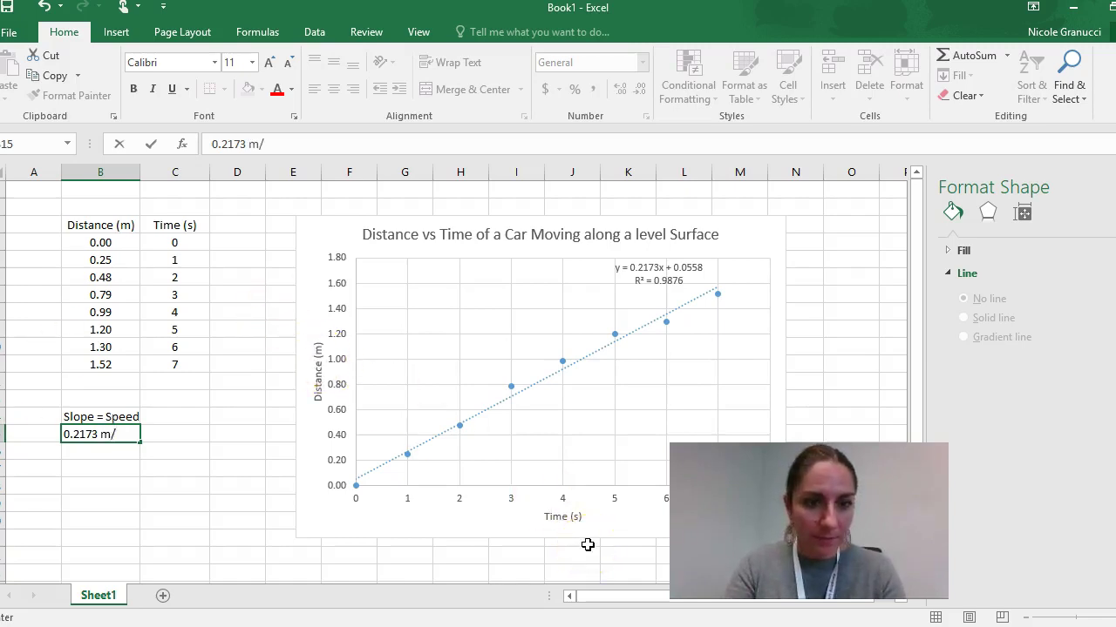
key("Return")
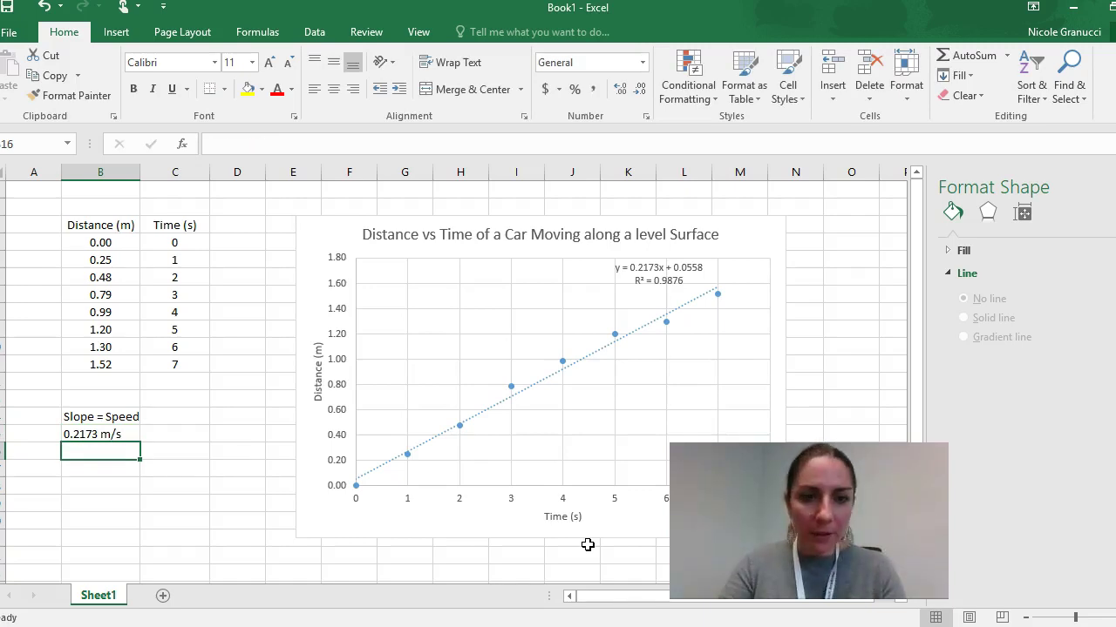
key("Return")
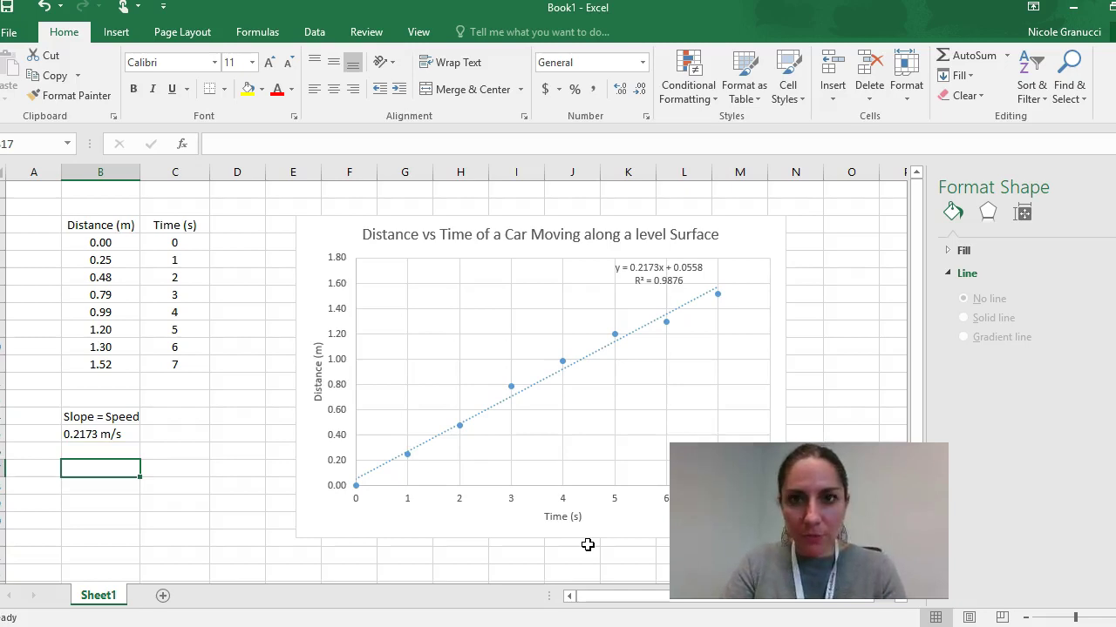
Step: Add the note 'initial position = y - intercept' with the value 0.0558 m below it
type("v")
type("initial speed = y - intercept")
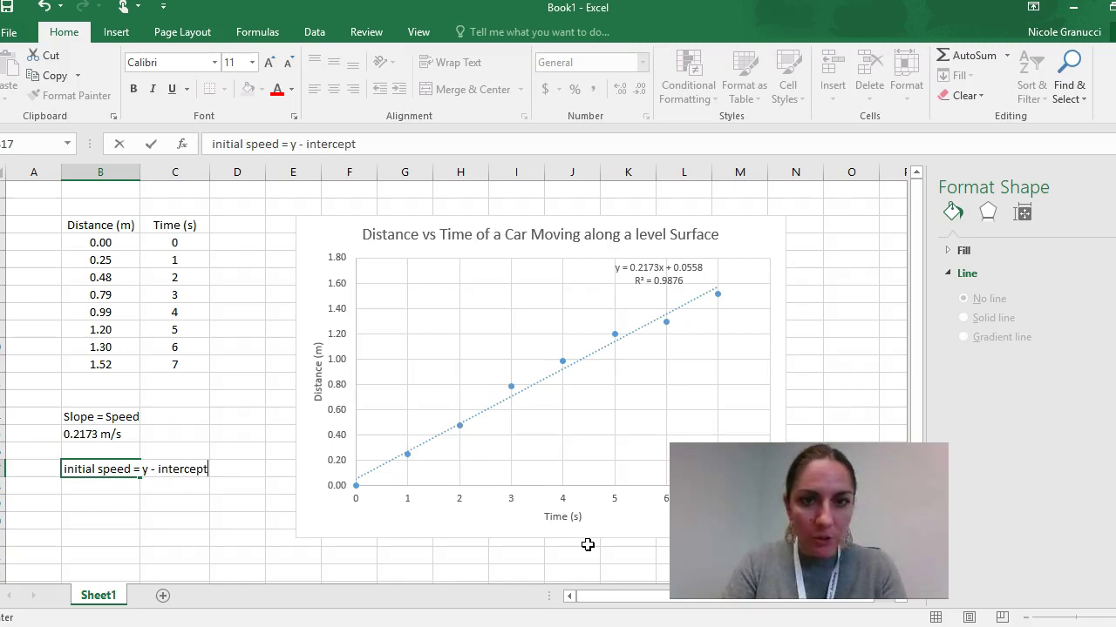
key("Return")
type("0.0558")
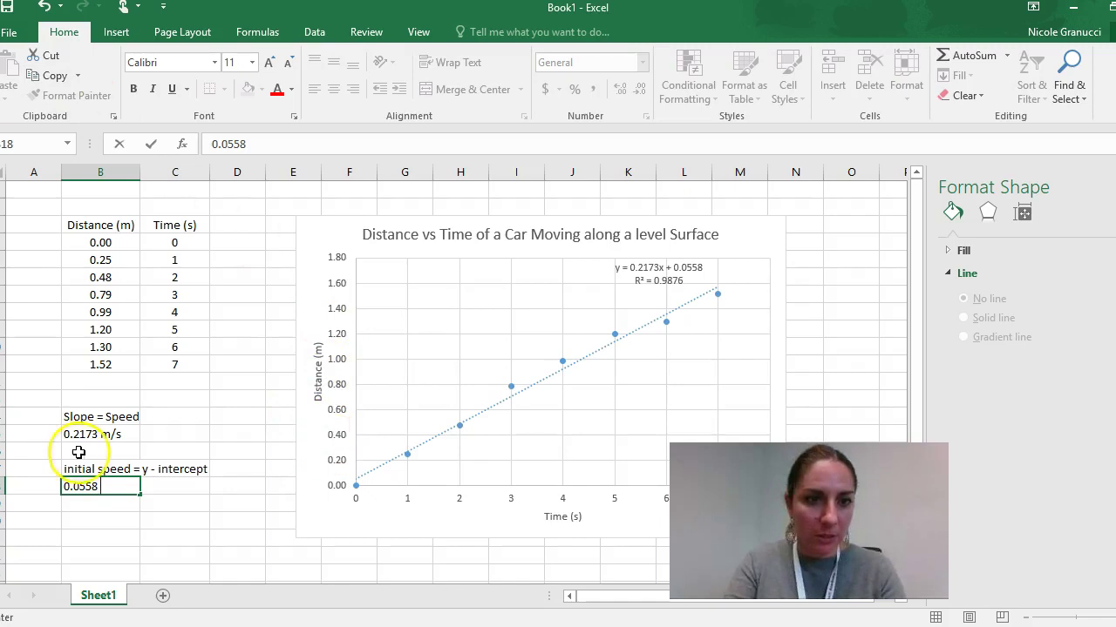
left_click(112, 469)
double_click(115, 469)
type("di")
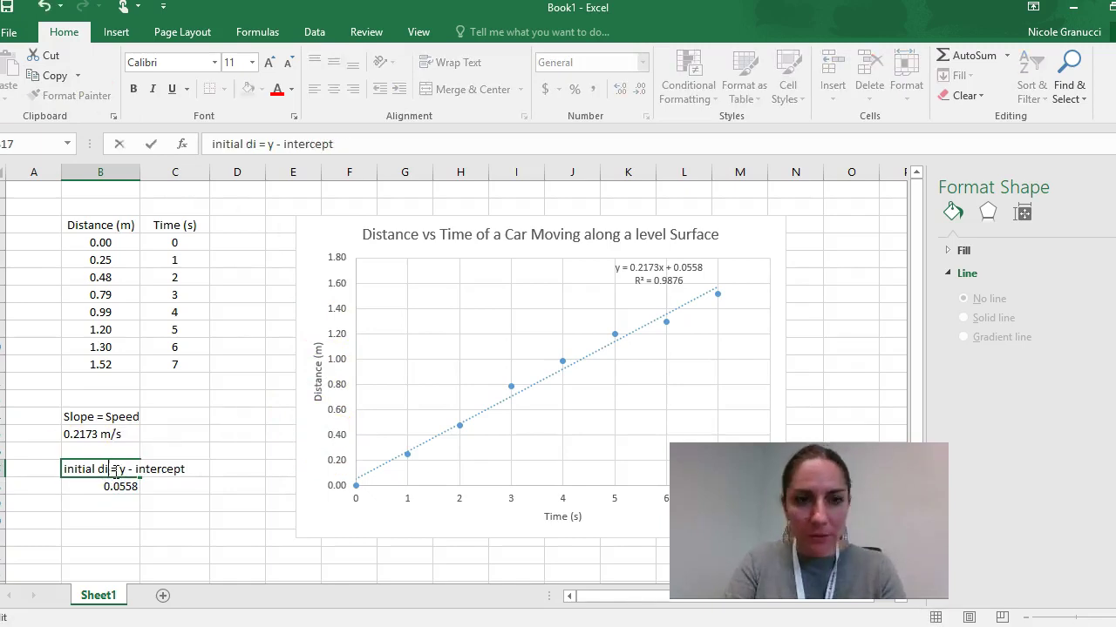
type("sition")
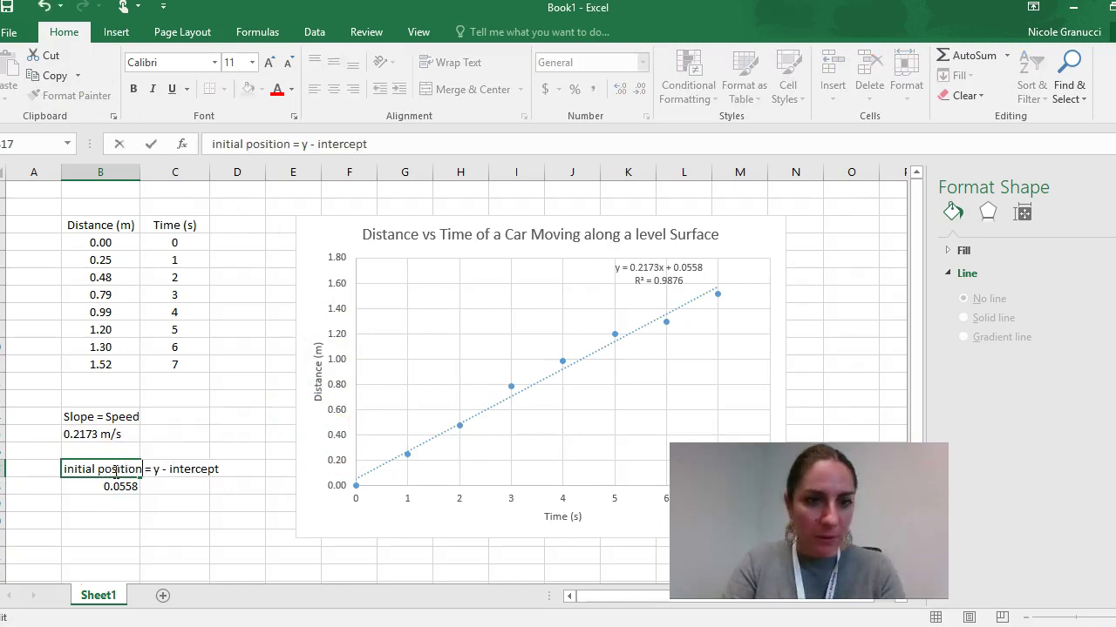
key("Return")
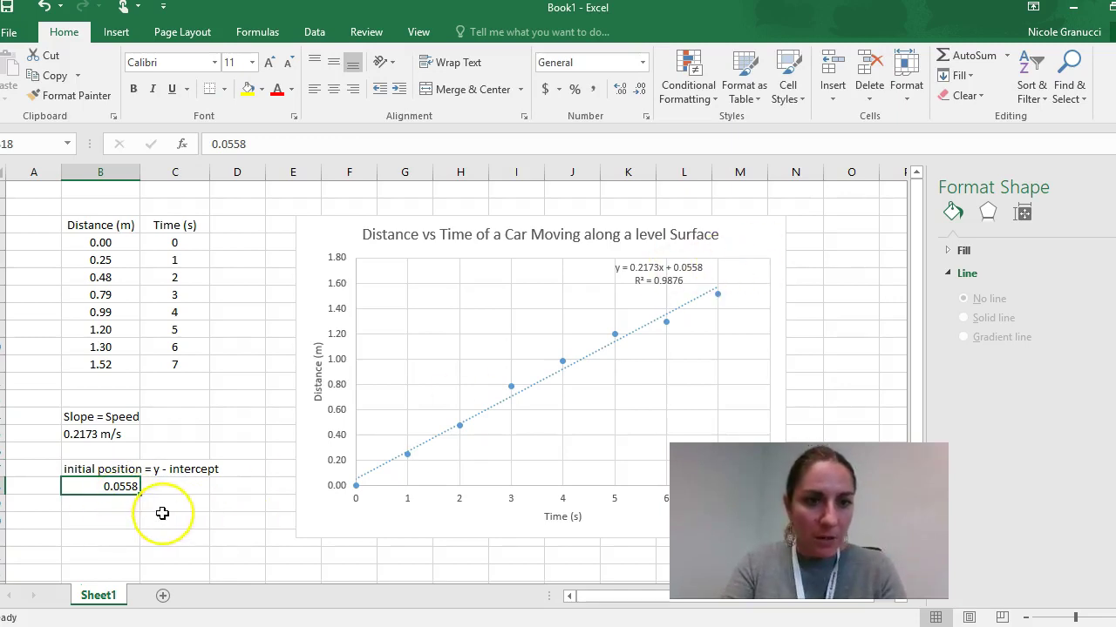
key("Left")
key("Right")
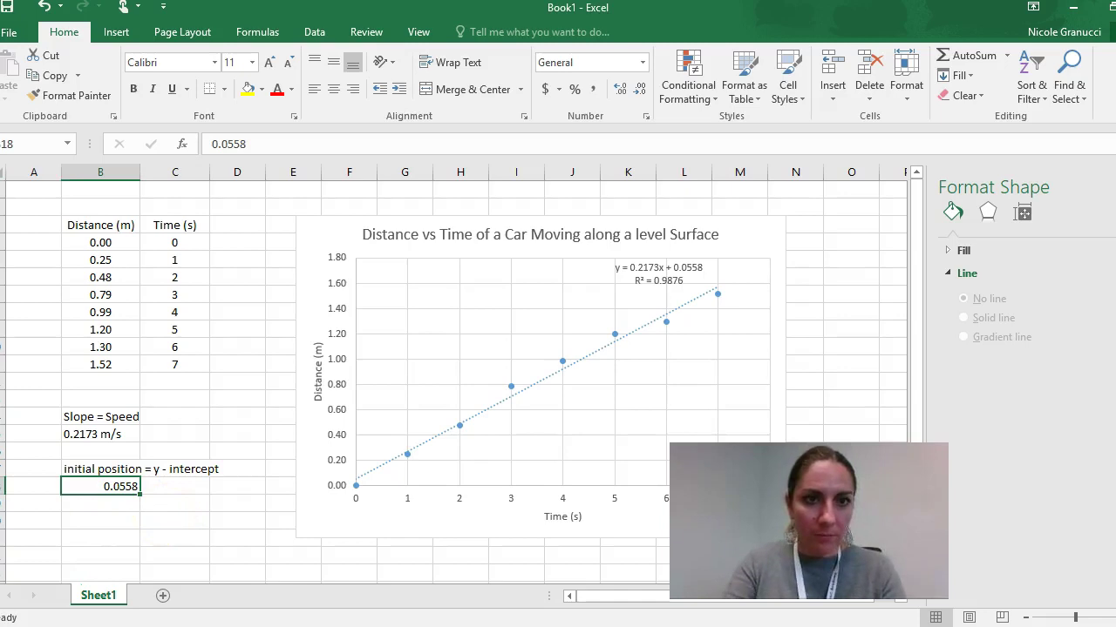
left_click(260, 141)
type("m")
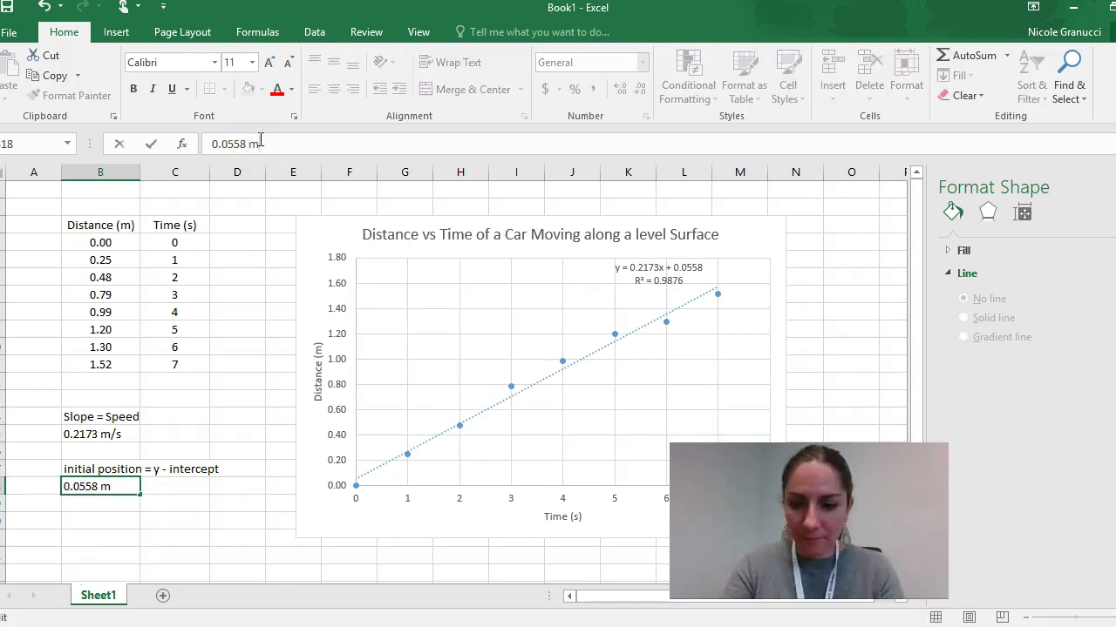
key("Return")
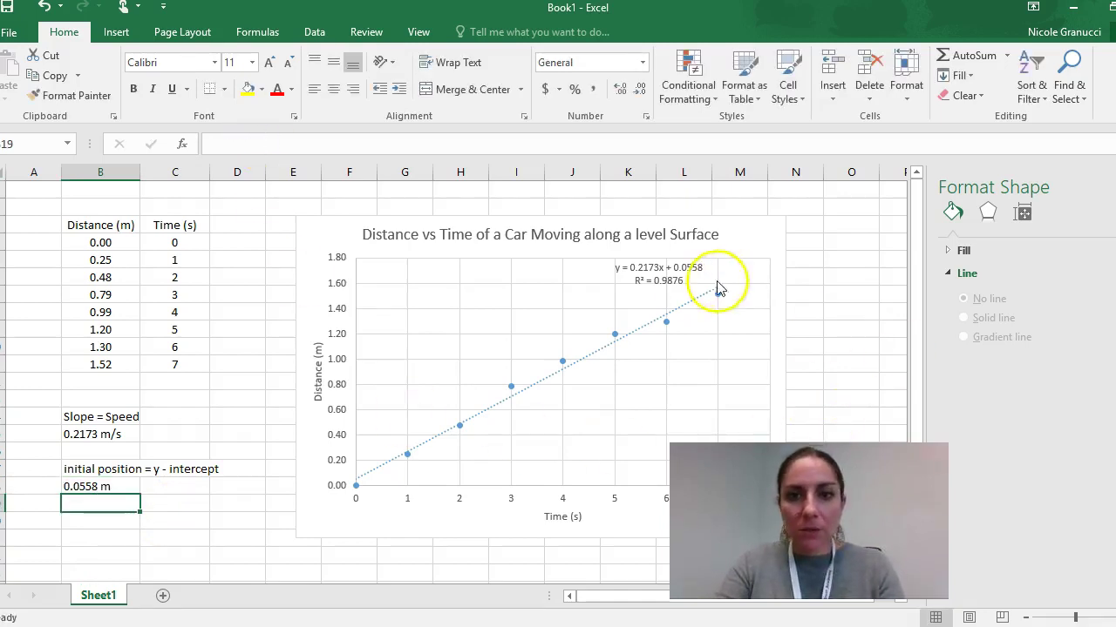
Step: Add an 'R2' note with the value 0.9876 beneath it
left_click(664, 283)
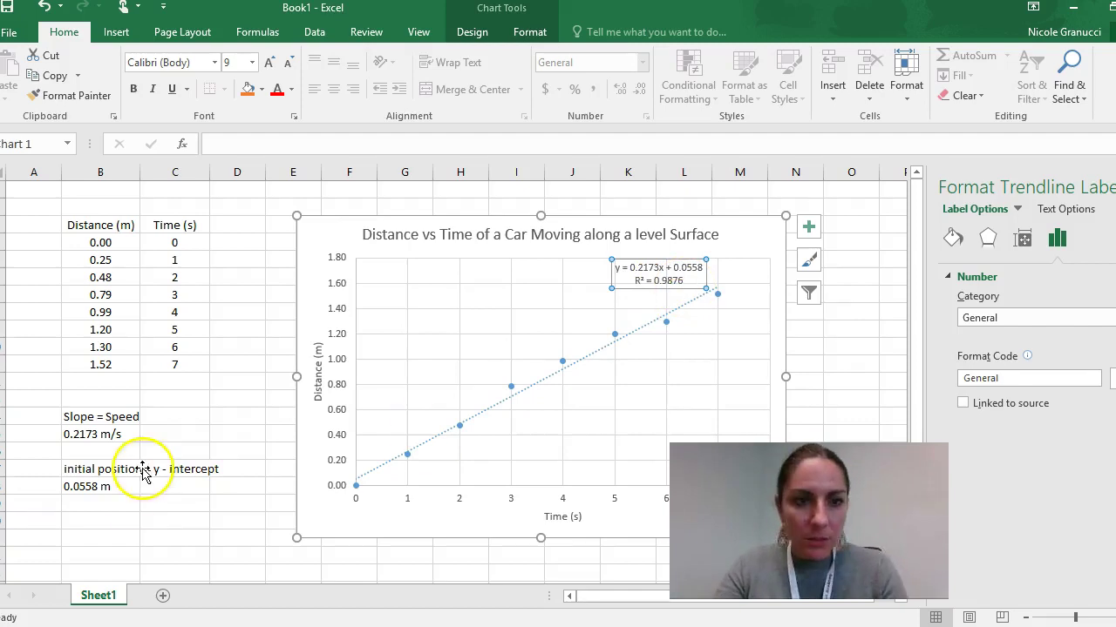
left_click(92, 521)
type("R2")
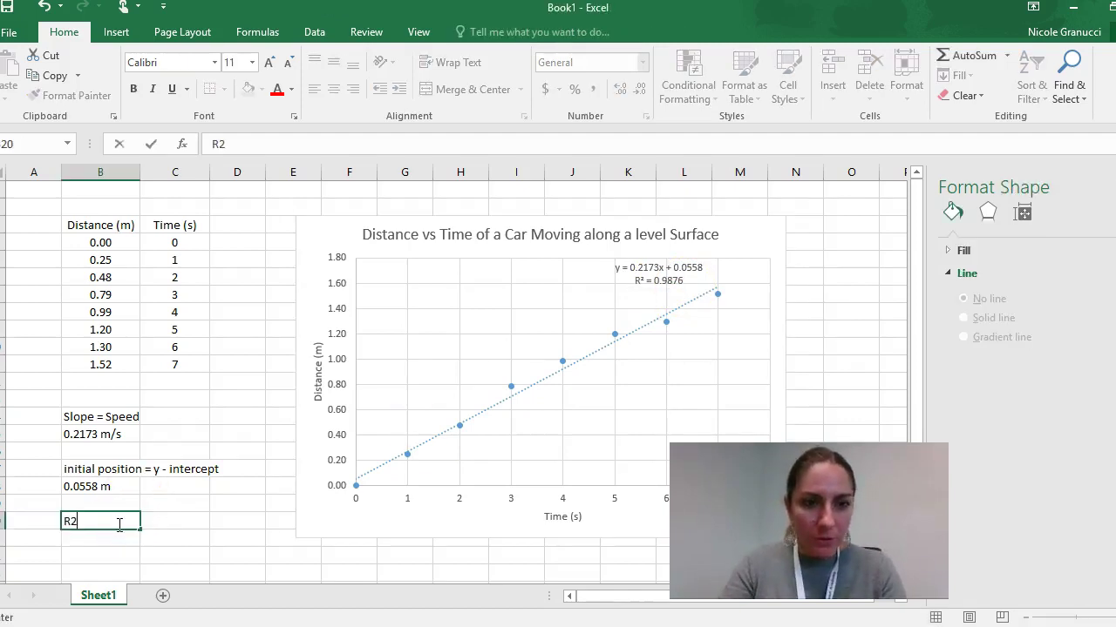
key("Return")
type("0.98")
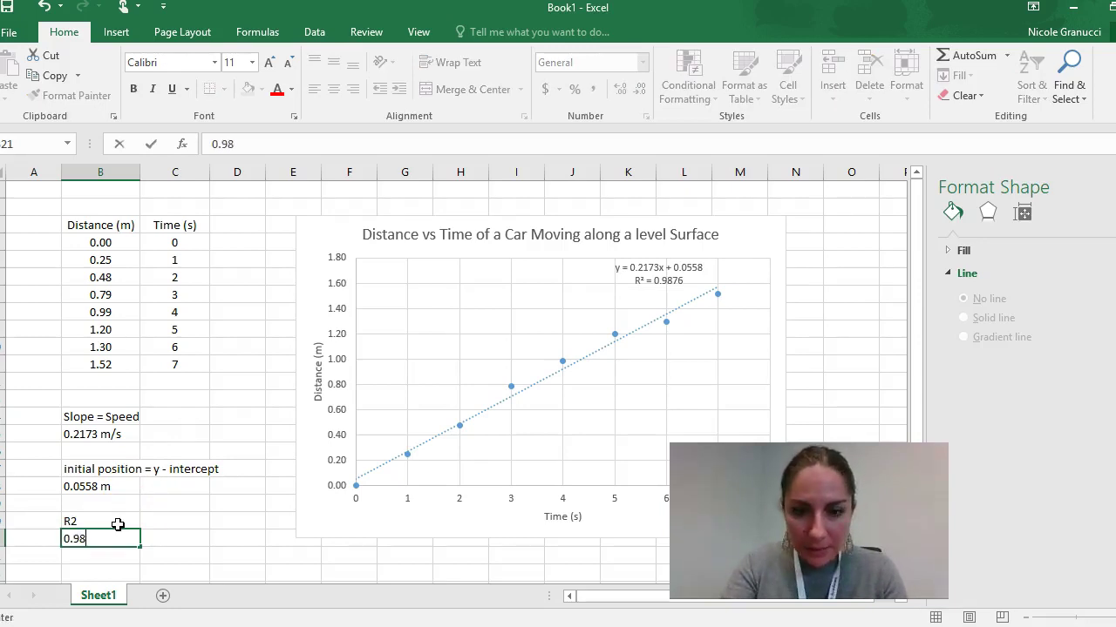
type("76")
key("Return")
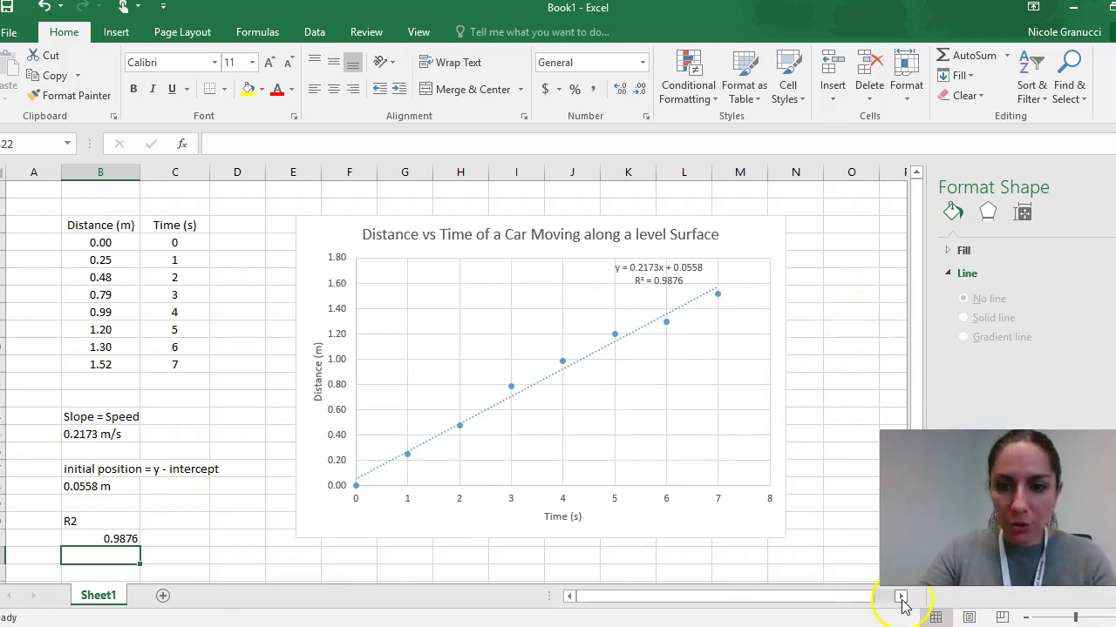
Step: Enter the x values 0 through 6 in column P starting at P5
left_click(902, 597)
left_click(717, 260)
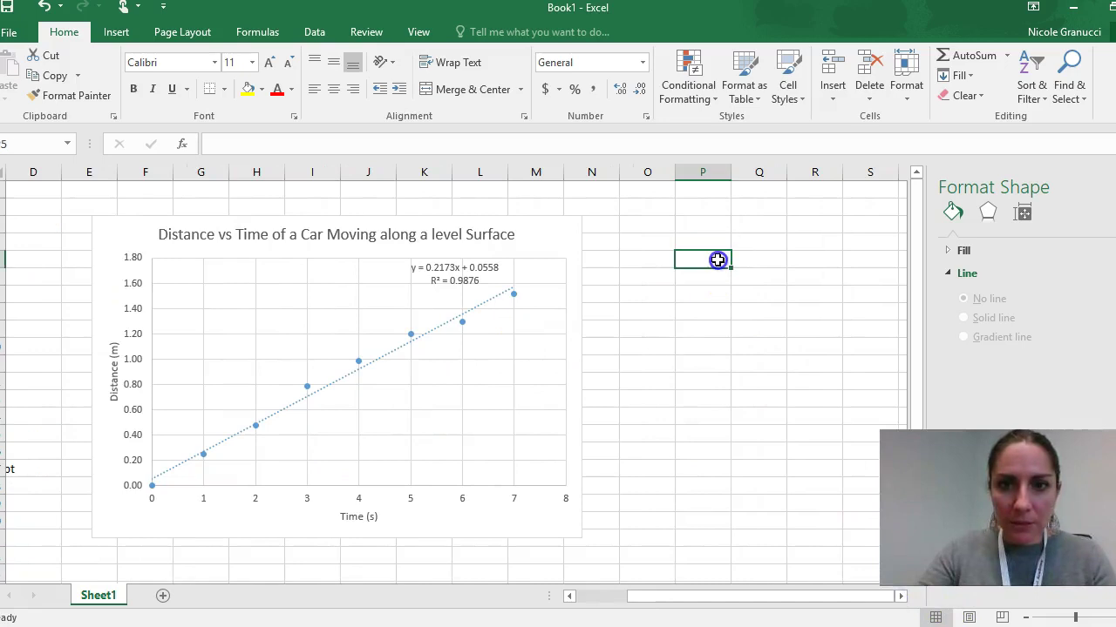
key("Return")
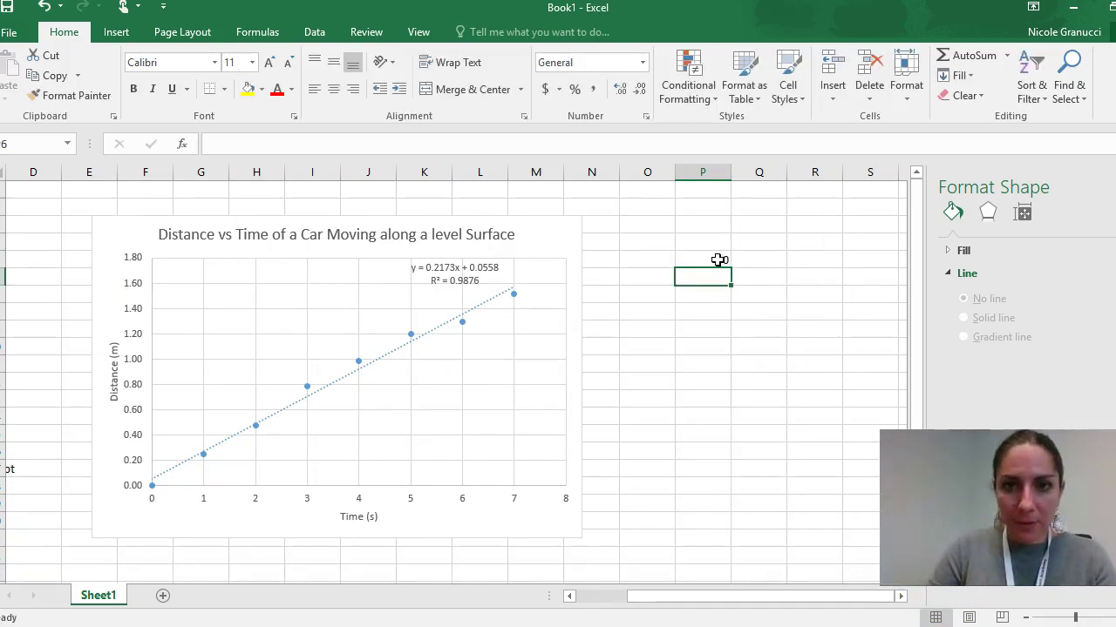
type("1 2 3 4 5 ")
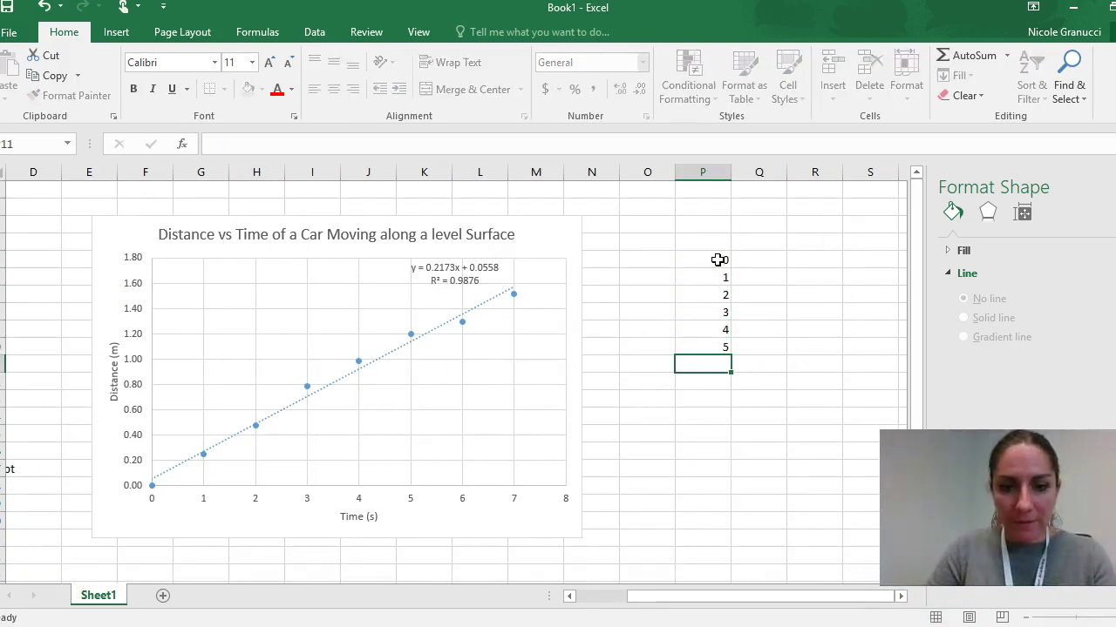
type("6")
key("Tab")
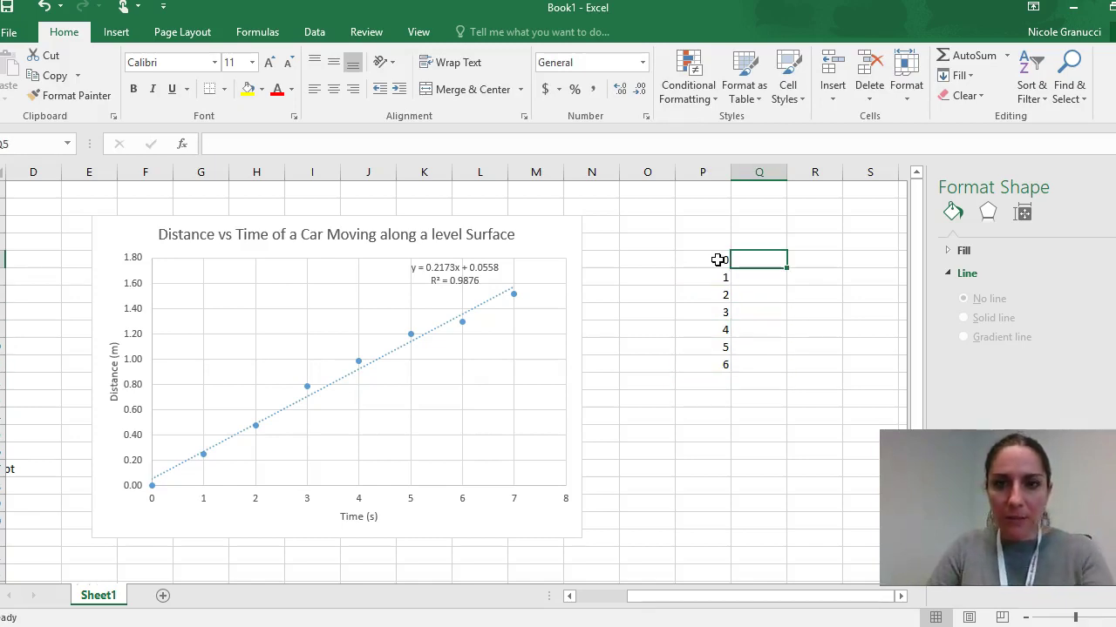
Step: Enter the y values 0, 2, 4, 6, 8, 10, 12 in column Q beside them
type("0")
key("Return")
type("2")
key("Return")
type("3")
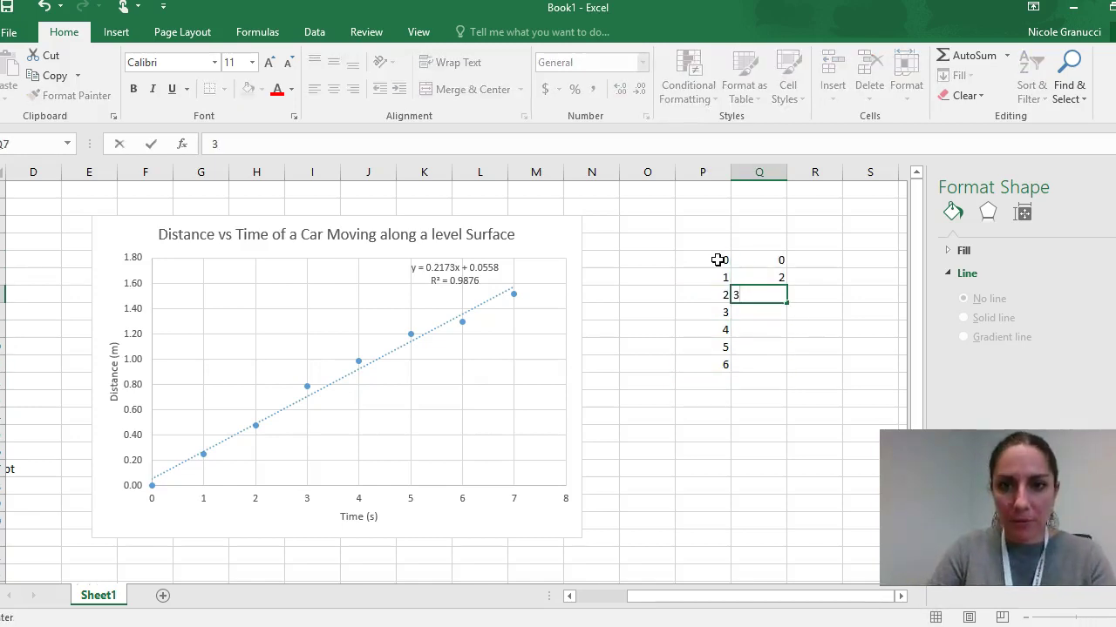
key("Return")
type("6")
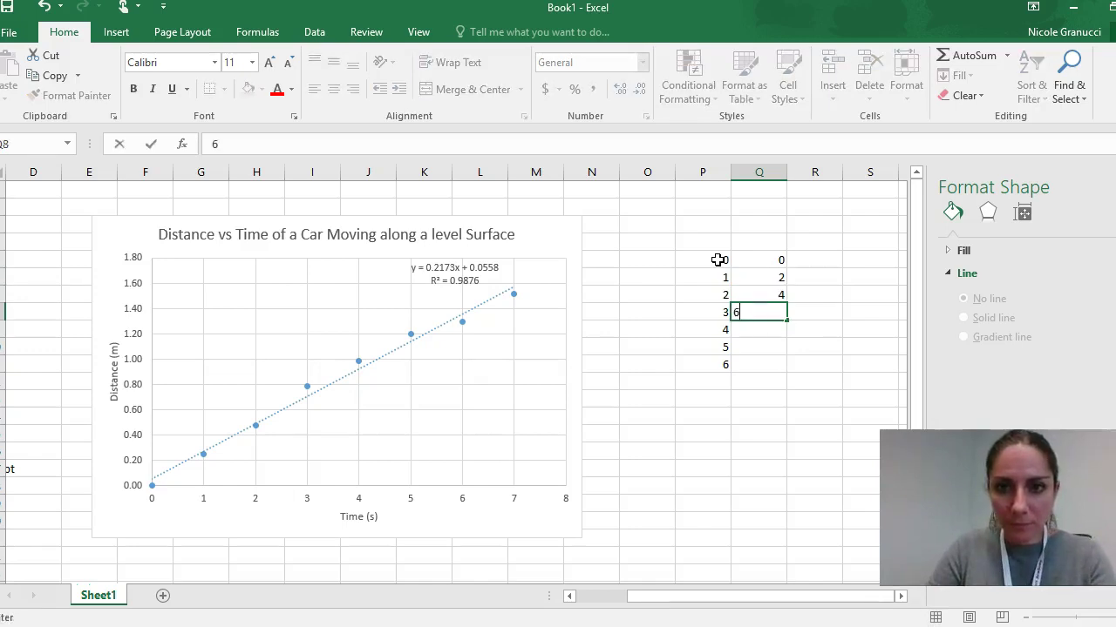
key("Return")
type("8")
key("Return")
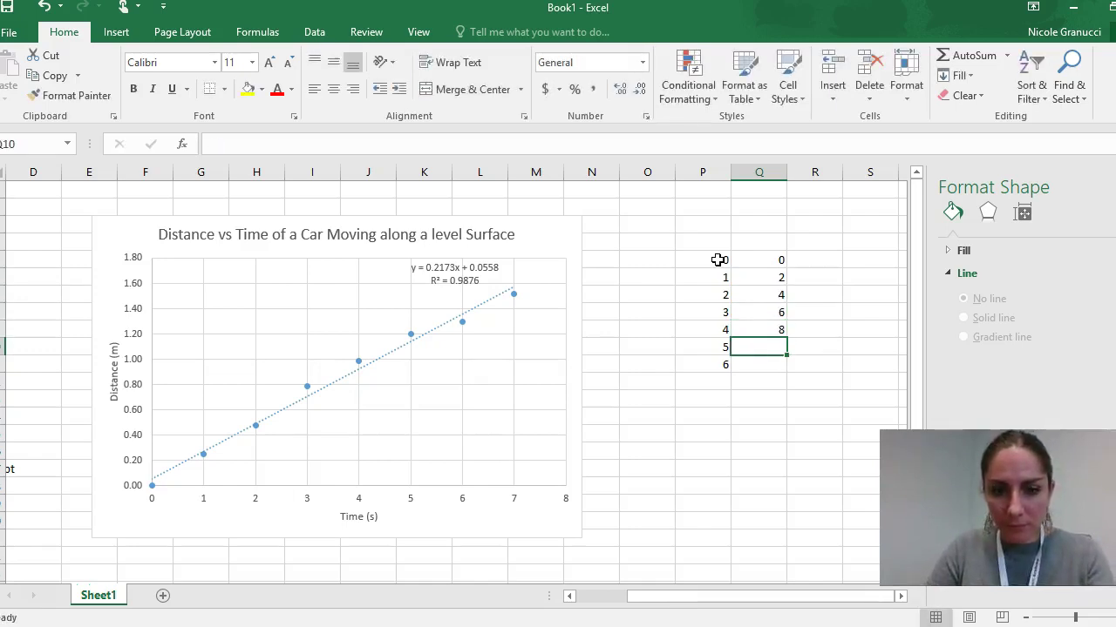
type("10")
key("Return")
type("12")
key("Return")
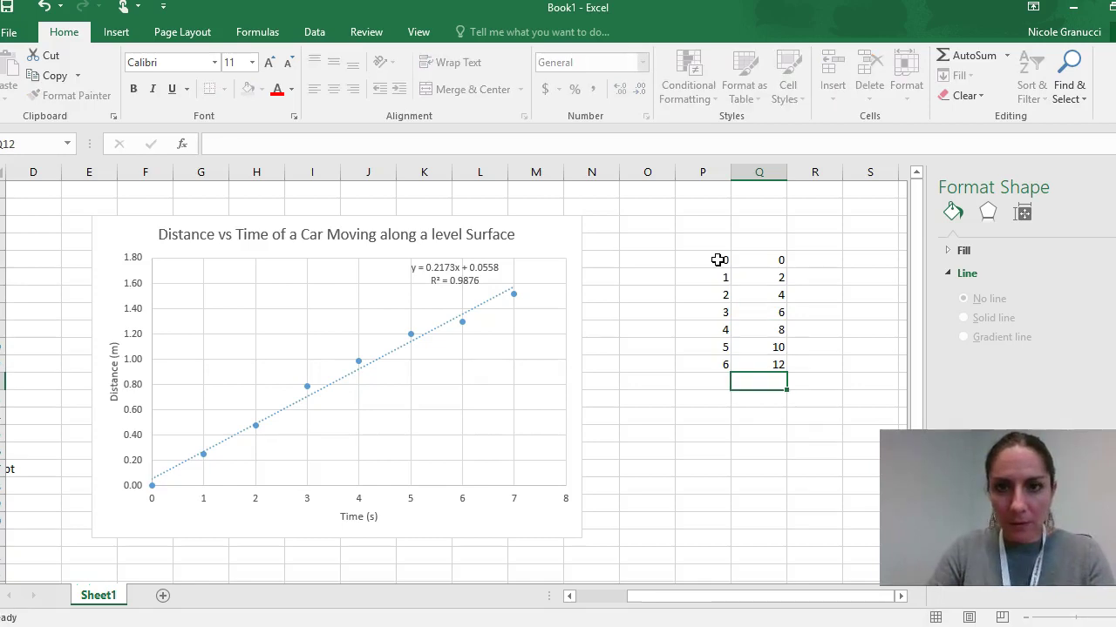
left_click(810, 485)
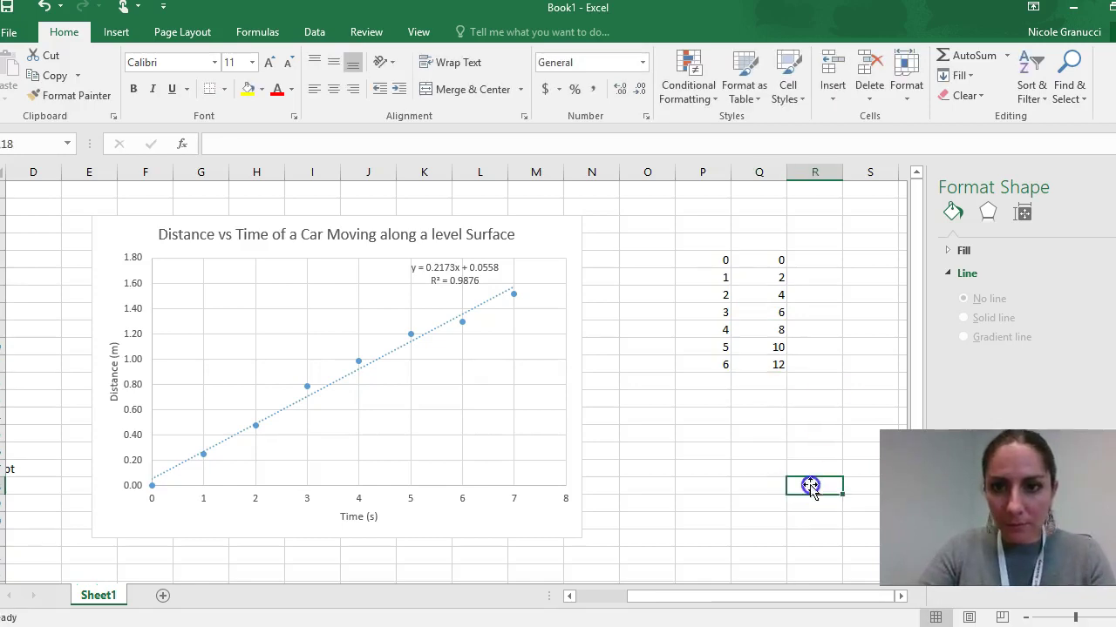
Step: Insert an empty scatter chart and move it beside the new data
left_click(902, 598)
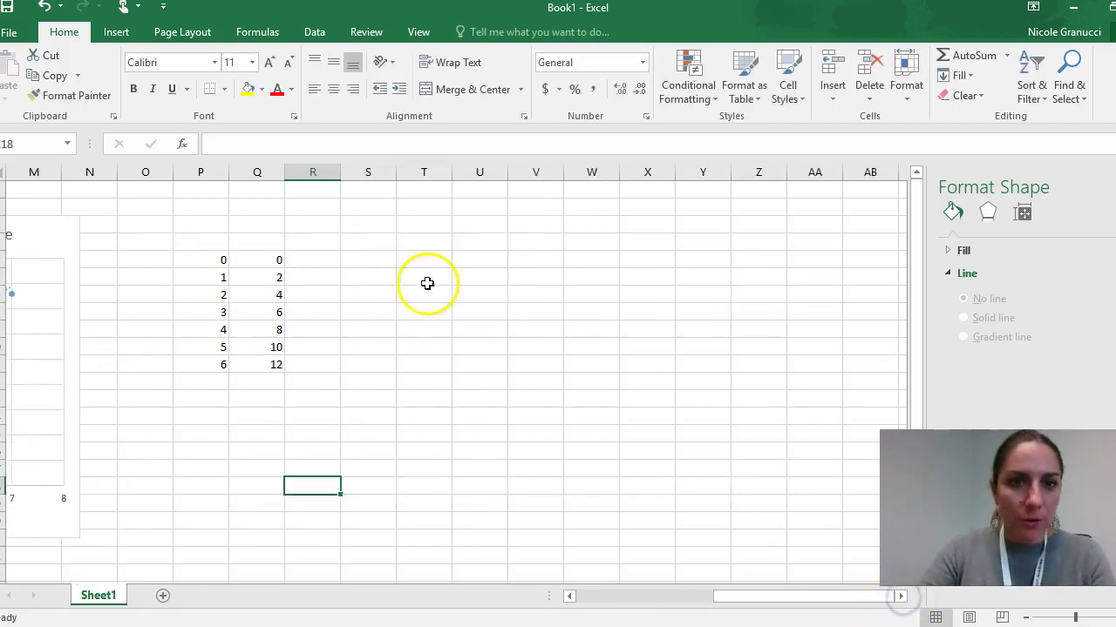
left_click(386, 262)
left_click(110, 29)
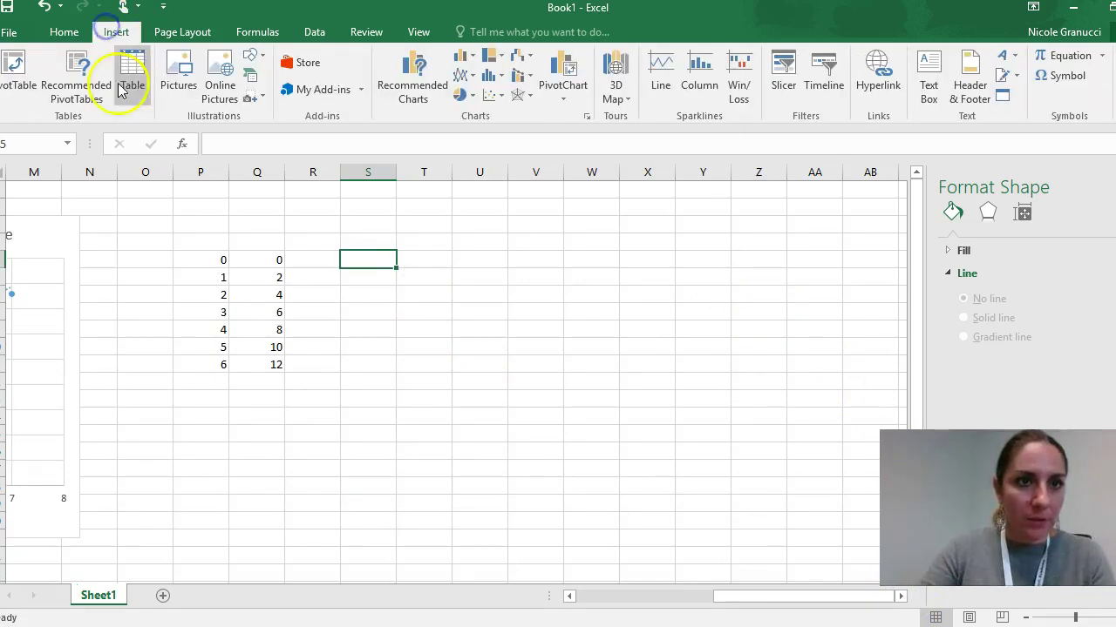
left_click(488, 94)
left_click(505, 152)
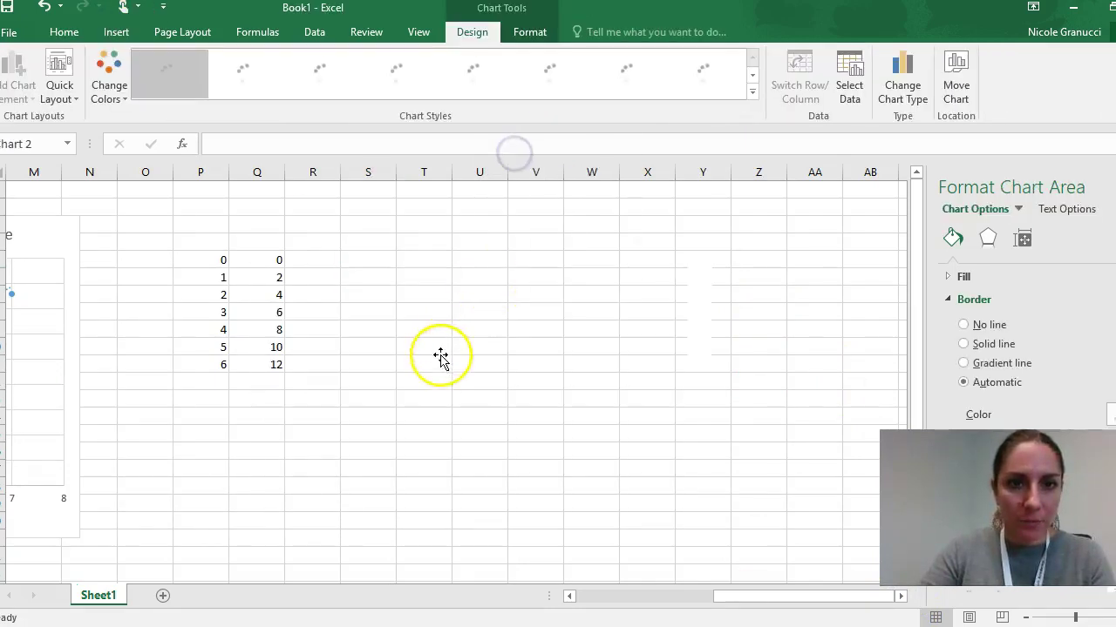
left_click_drag(456, 361, 541, 319)
Step: Add a series with X values P5:P11 and Y values Q5:Q11
right_click(516, 334)
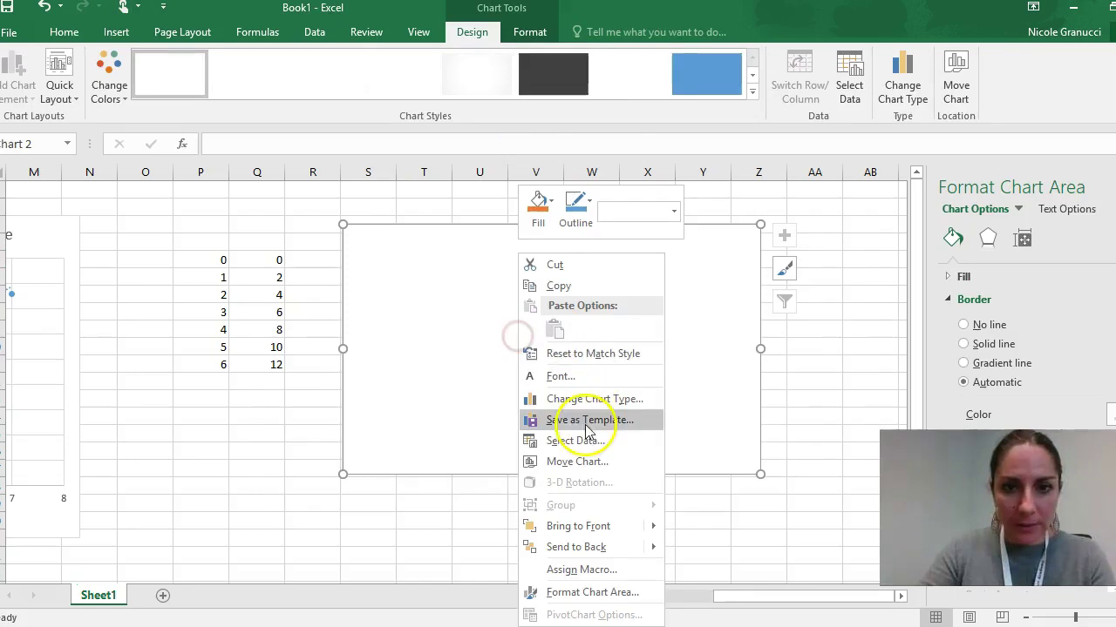
left_click(575, 441)
left_click(523, 329)
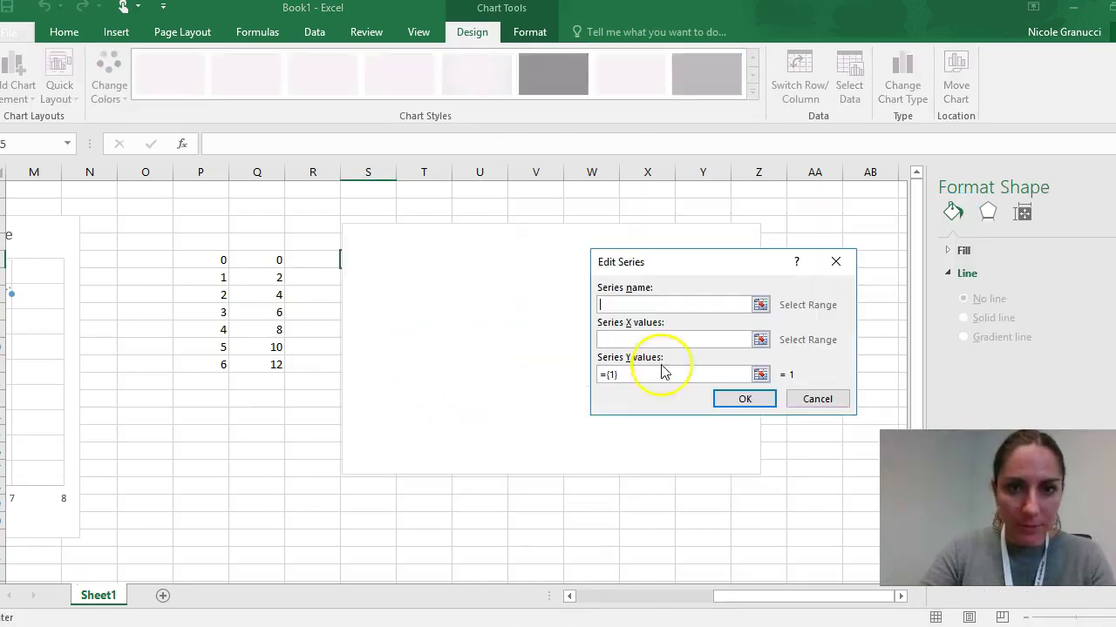
left_click(760, 339)
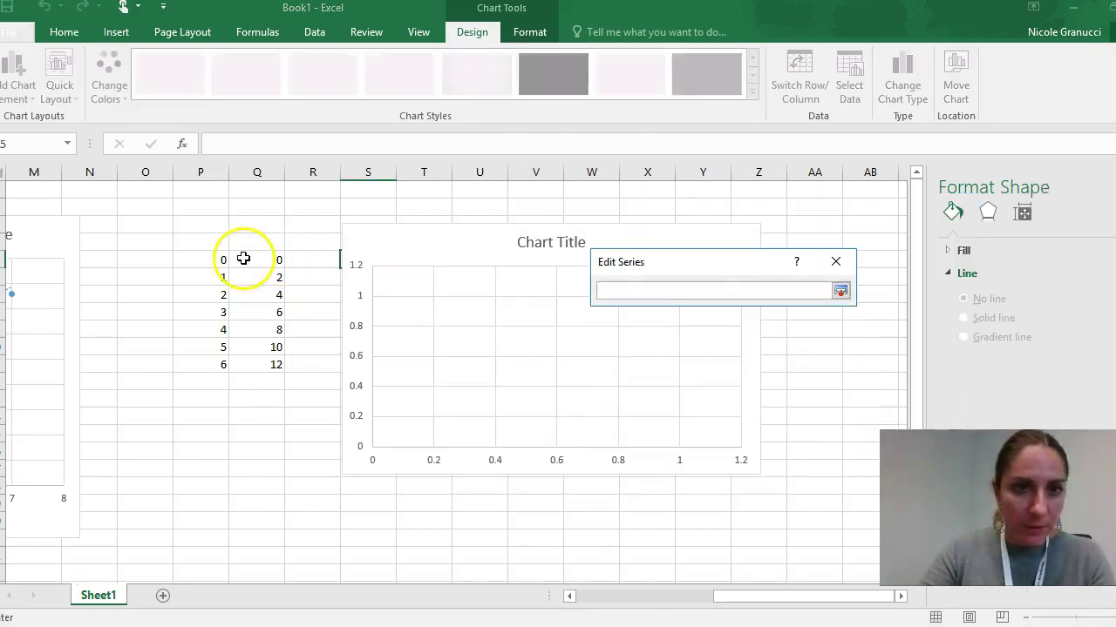
left_click_drag(200, 258, 219, 361)
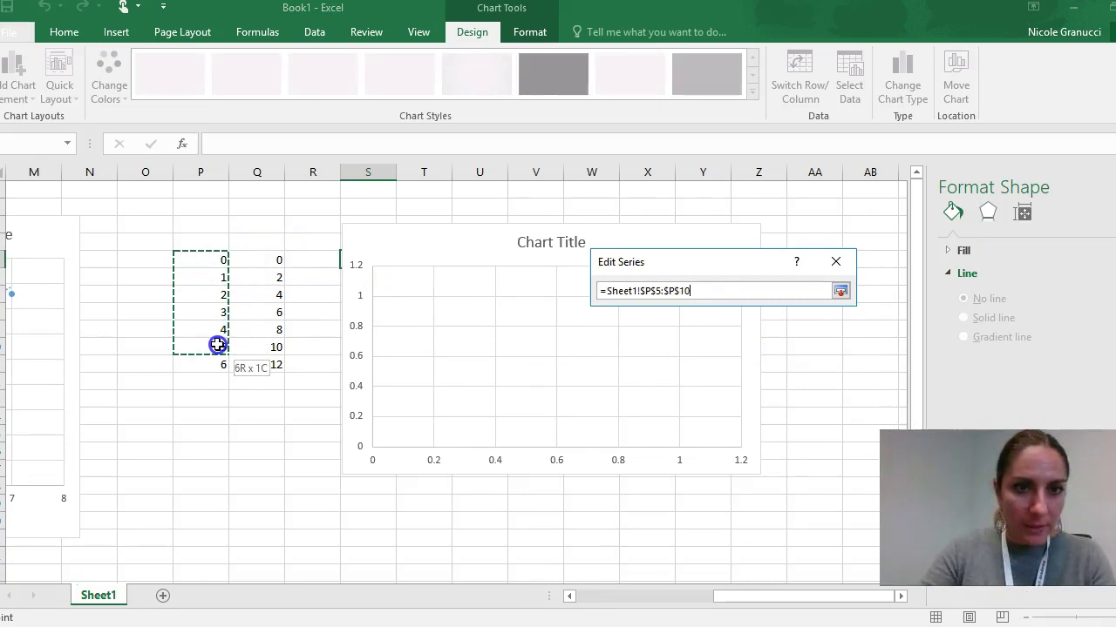
left_click(841, 290)
left_click(751, 374)
left_click(275, 260)
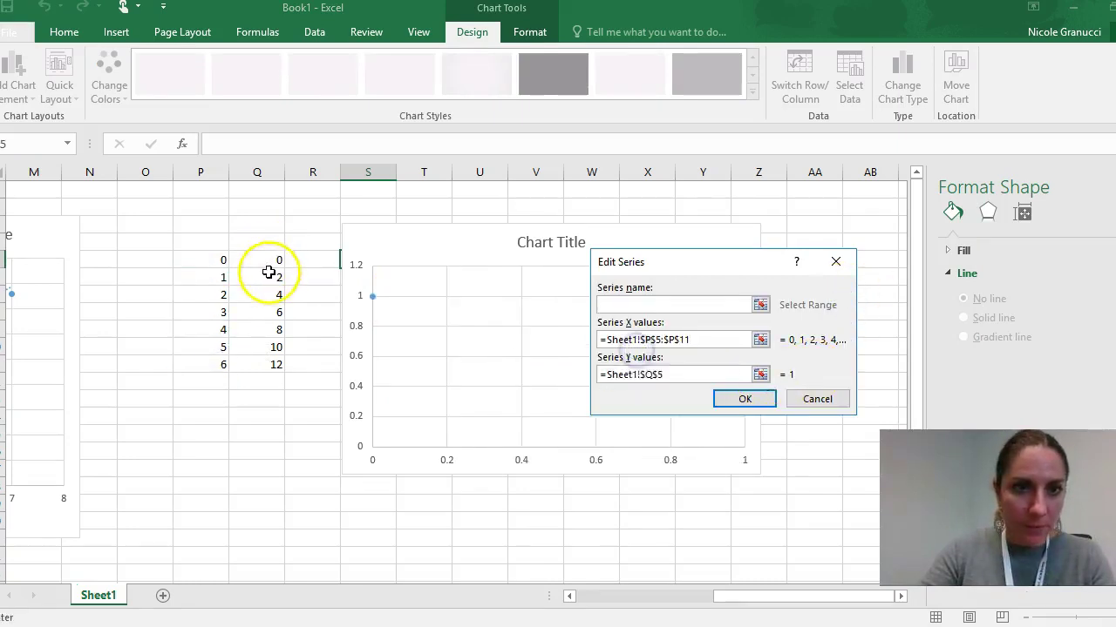
left_click_drag(269, 272, 275, 362)
left_click(743, 398)
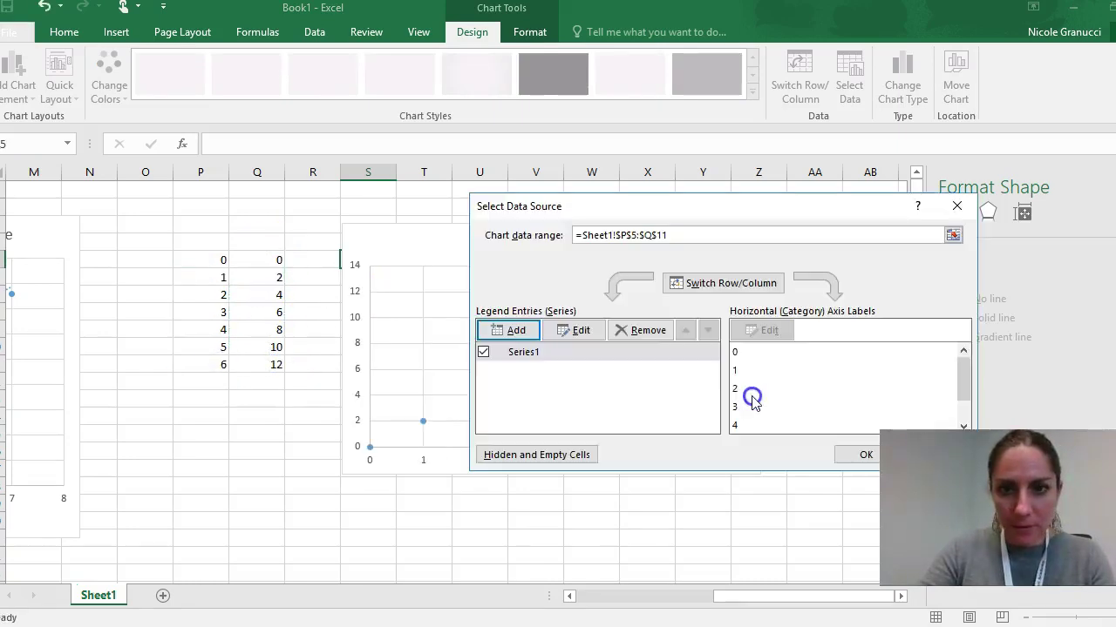
left_click(842, 454)
left_click(535, 304)
right_click(532, 371)
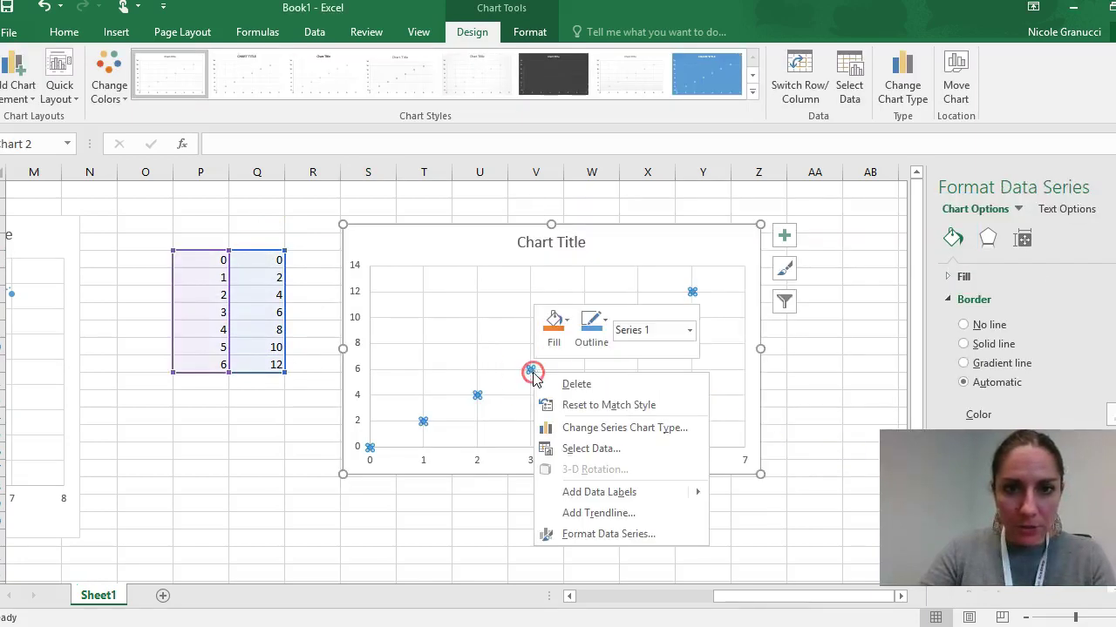
Step: Add a linear trendline showing y = 2x and R² = 1, label moved to the top right
left_click(635, 514)
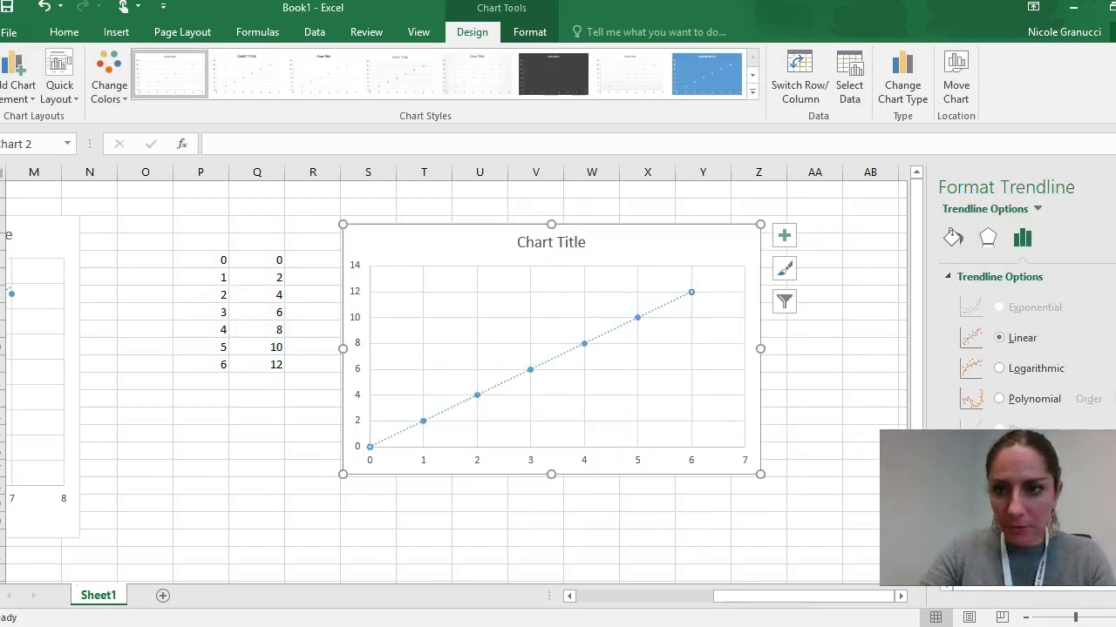
scroll(1020, 392, "down", 3)
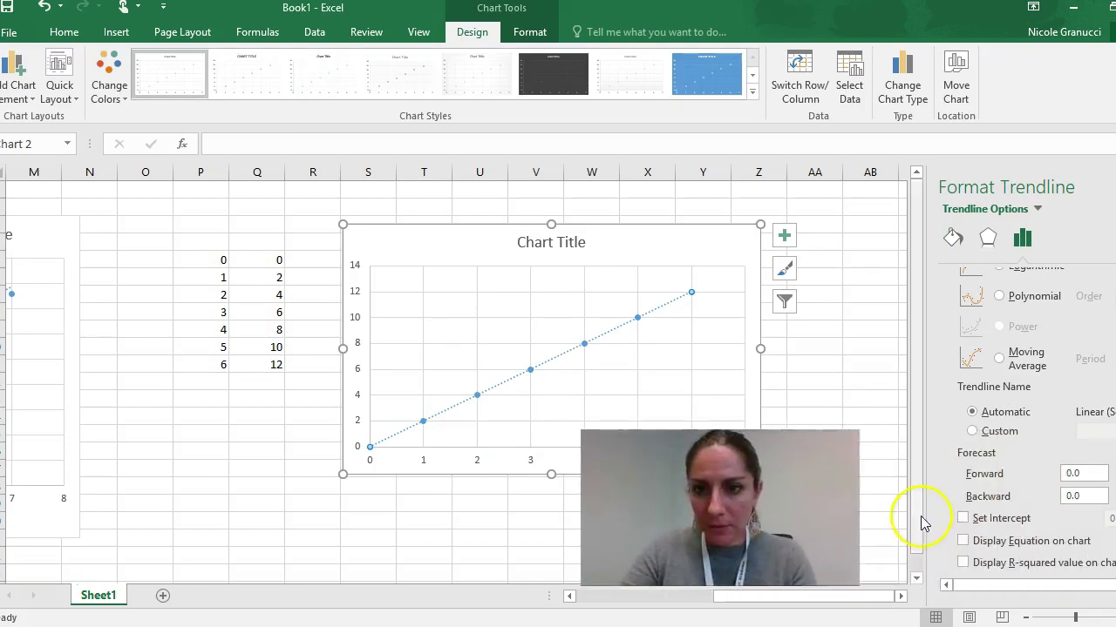
left_click(964, 563)
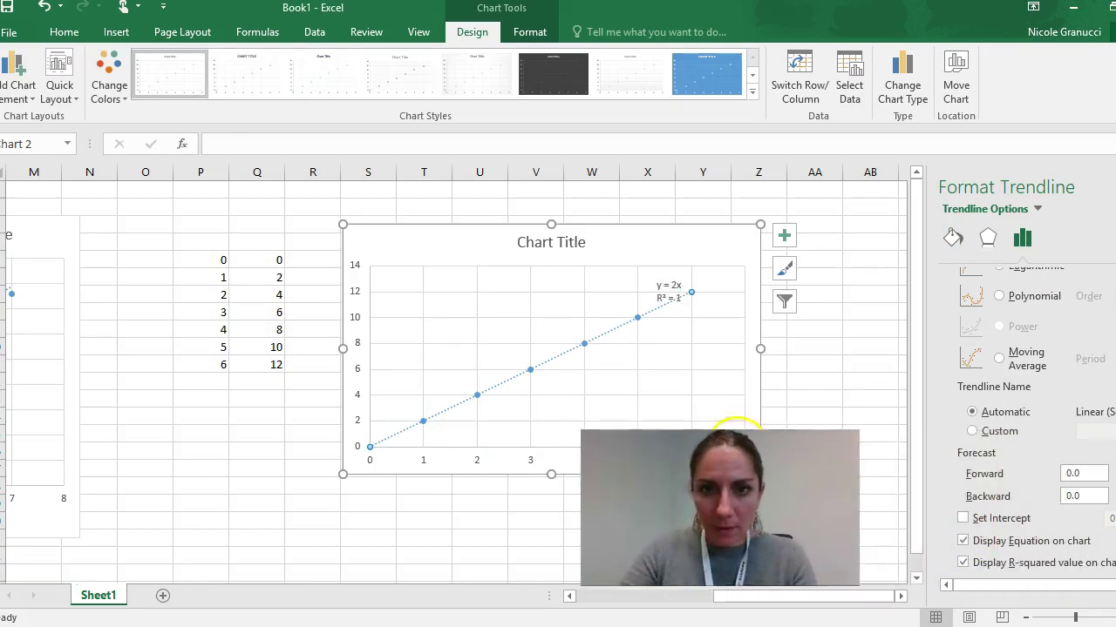
left_click(662, 287)
left_click(675, 281)
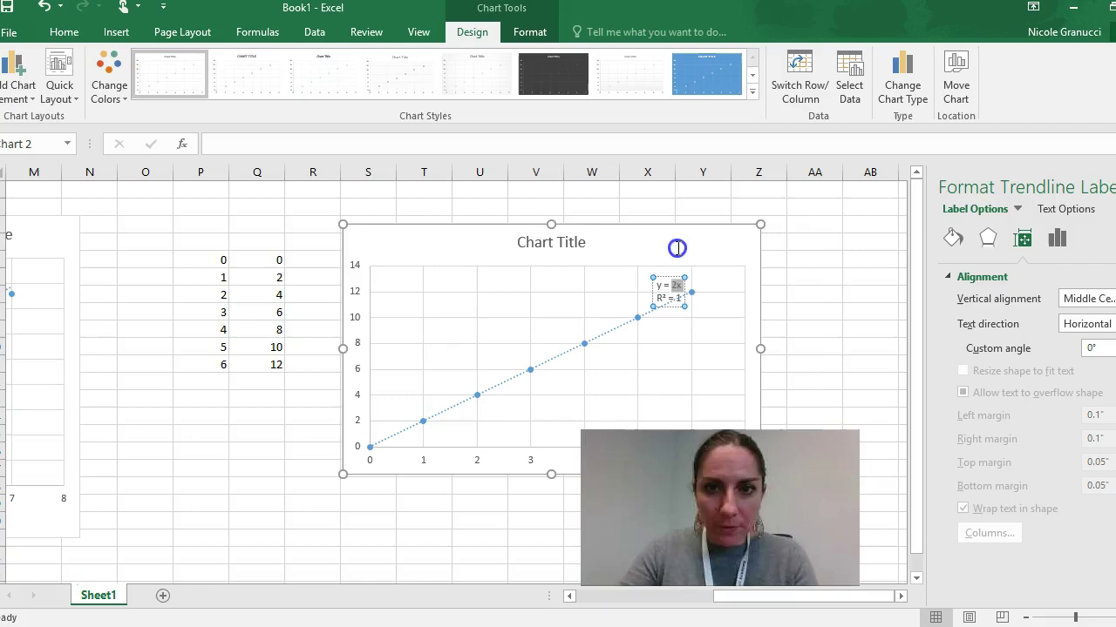
left_click_drag(664, 275, 666, 228)
Step: Retitle the new chart 'R2 = 1'
left_click(550, 241)
double_click(537, 242)
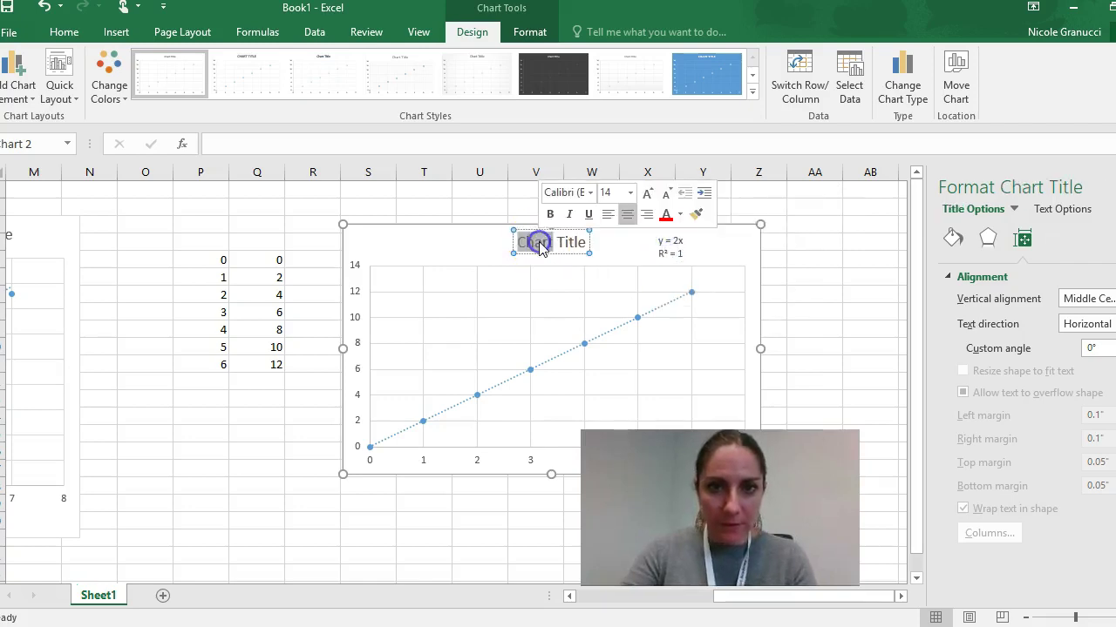
triple_click(540, 242)
type("R1")
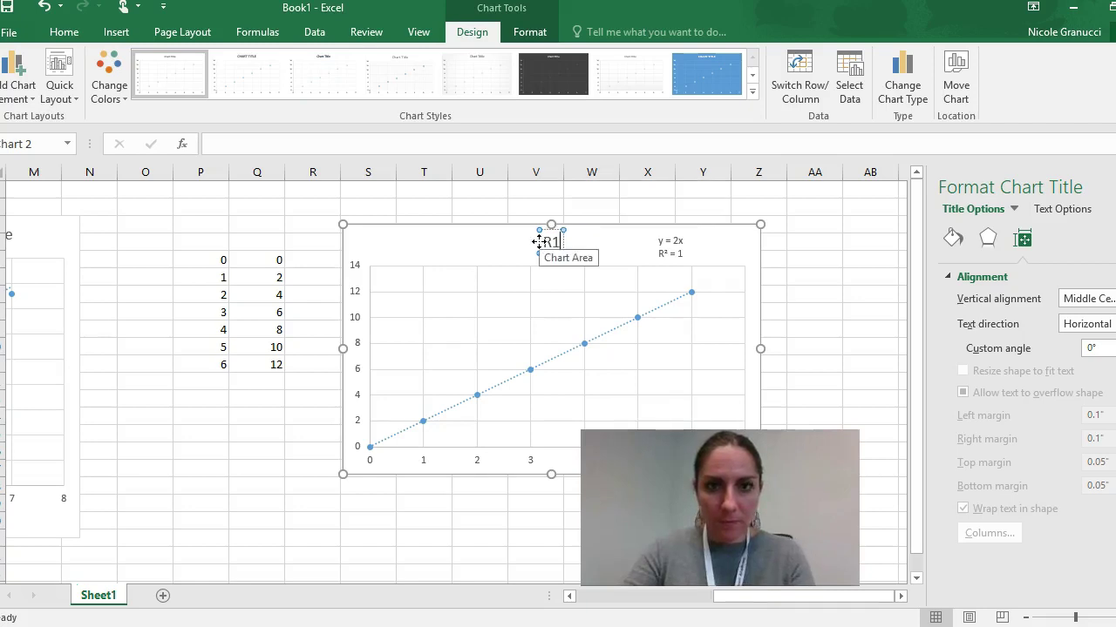
type("2 =")
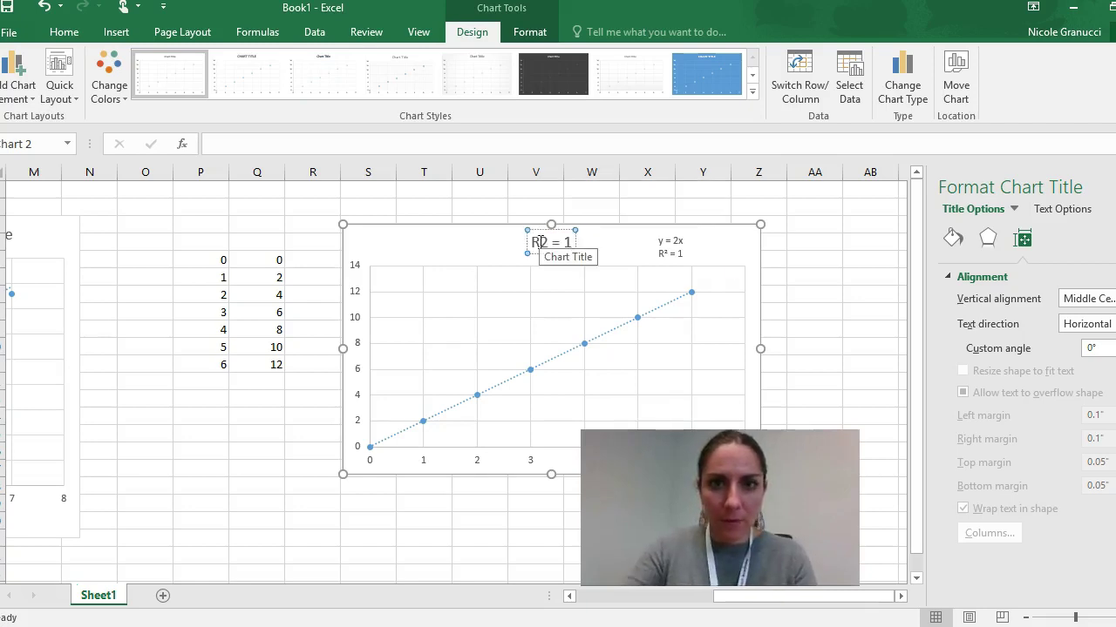
left_click(840, 330)
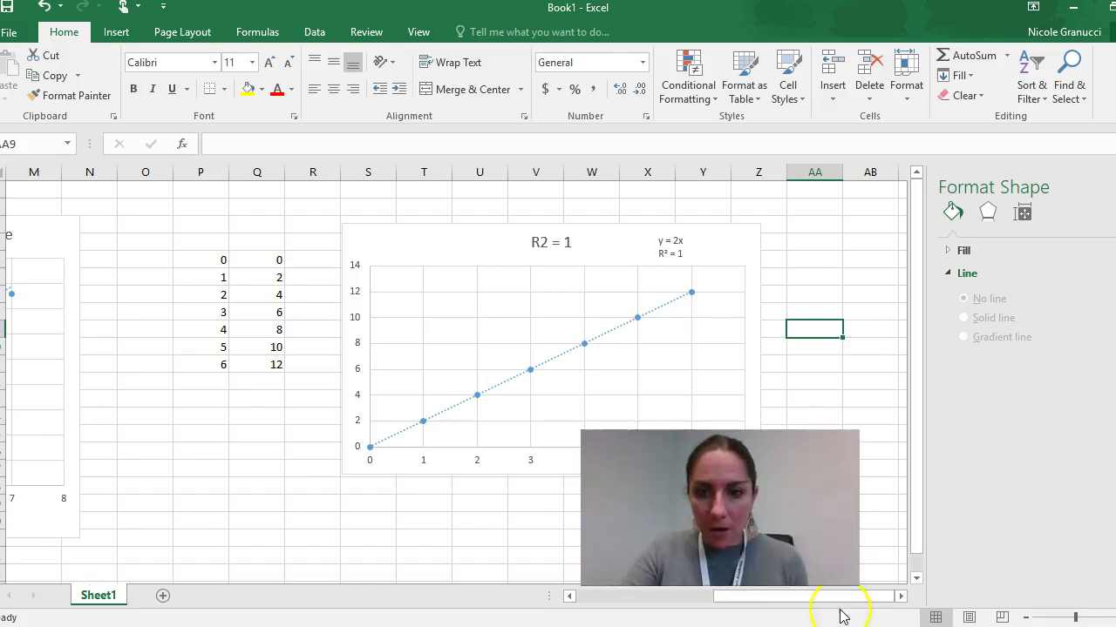
Step: Write 'mostly fits linear model = constant speed' in B22 under the 0.9876 value
left_click_drag(796, 597, 570, 597)
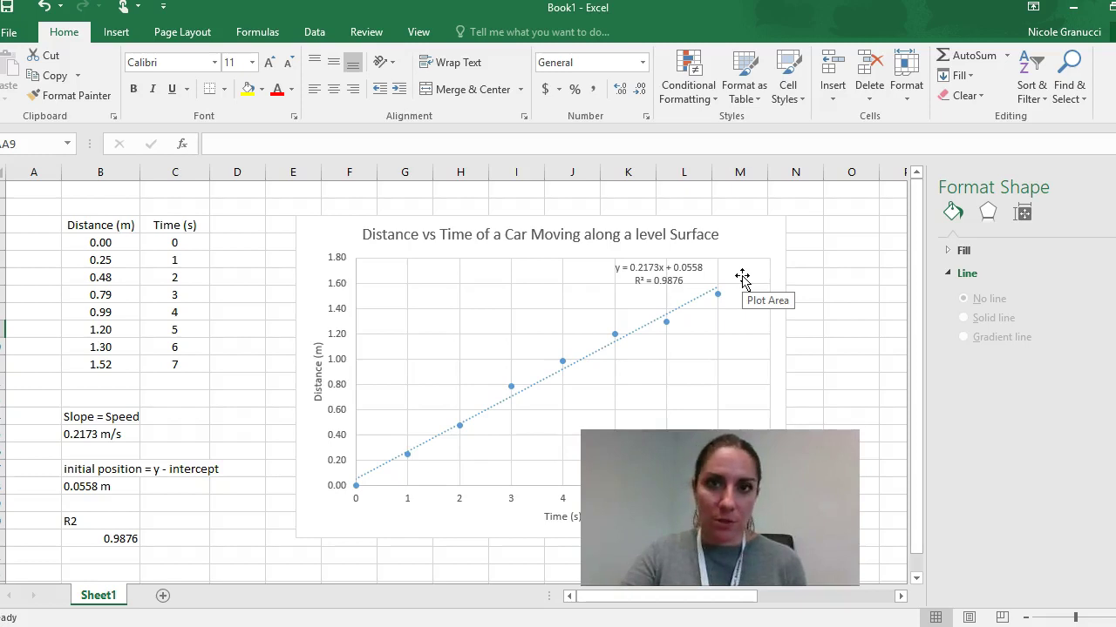
left_click(109, 558)
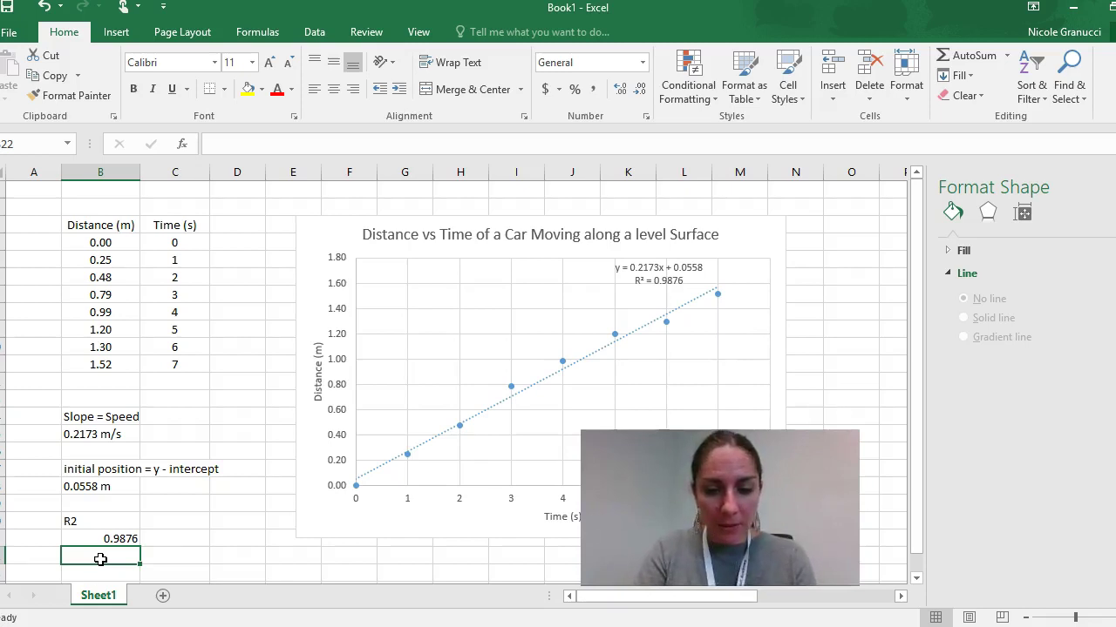
type("mos")
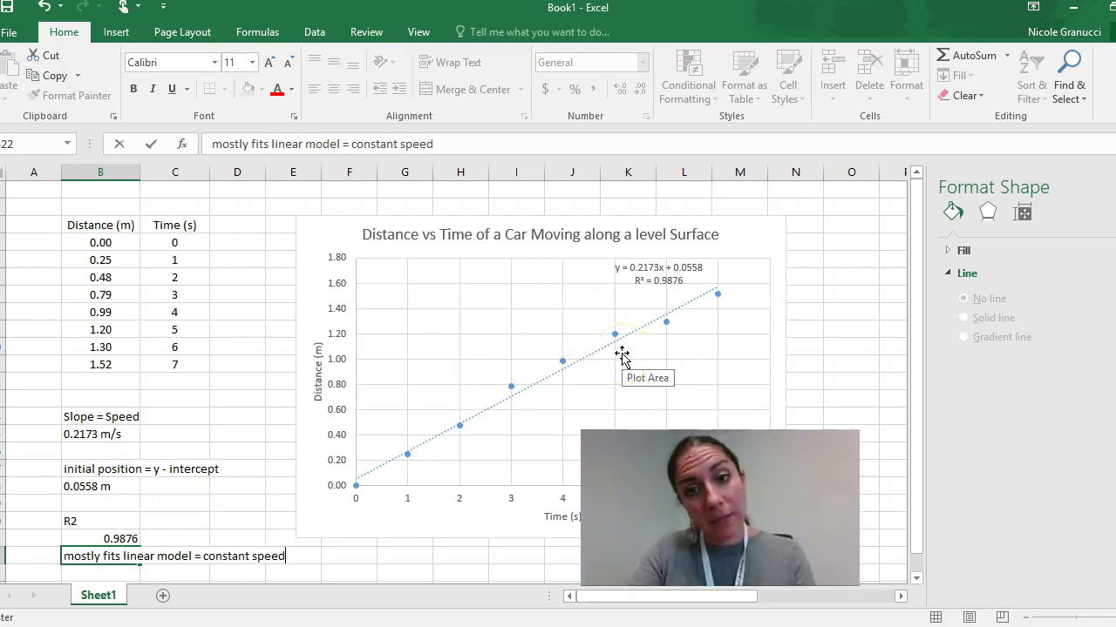
left_click(229, 529)
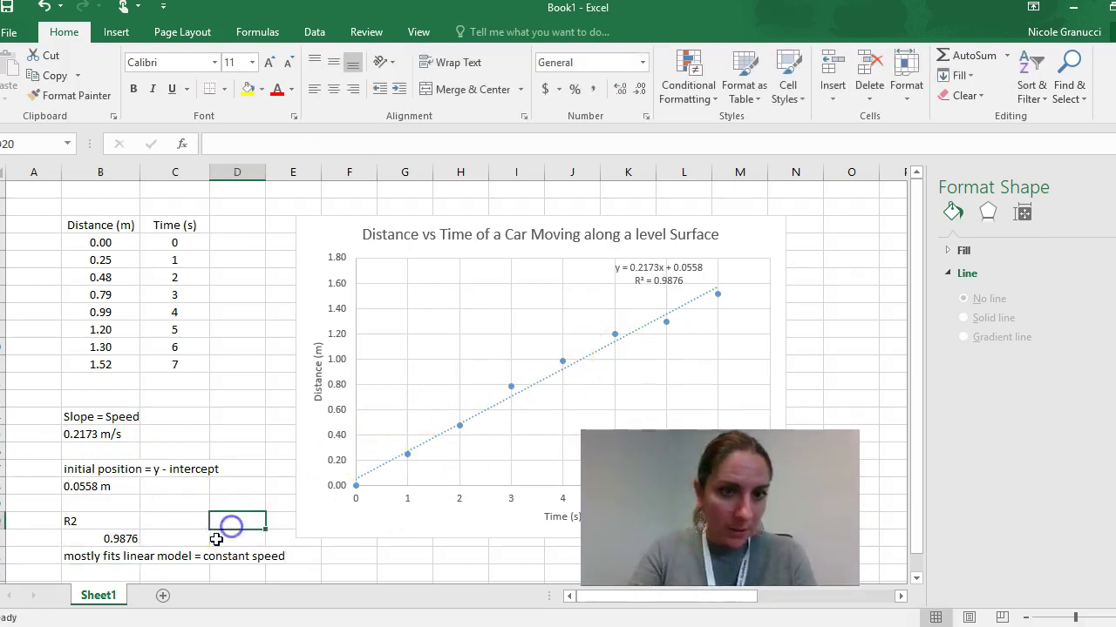
left_click(157, 556)
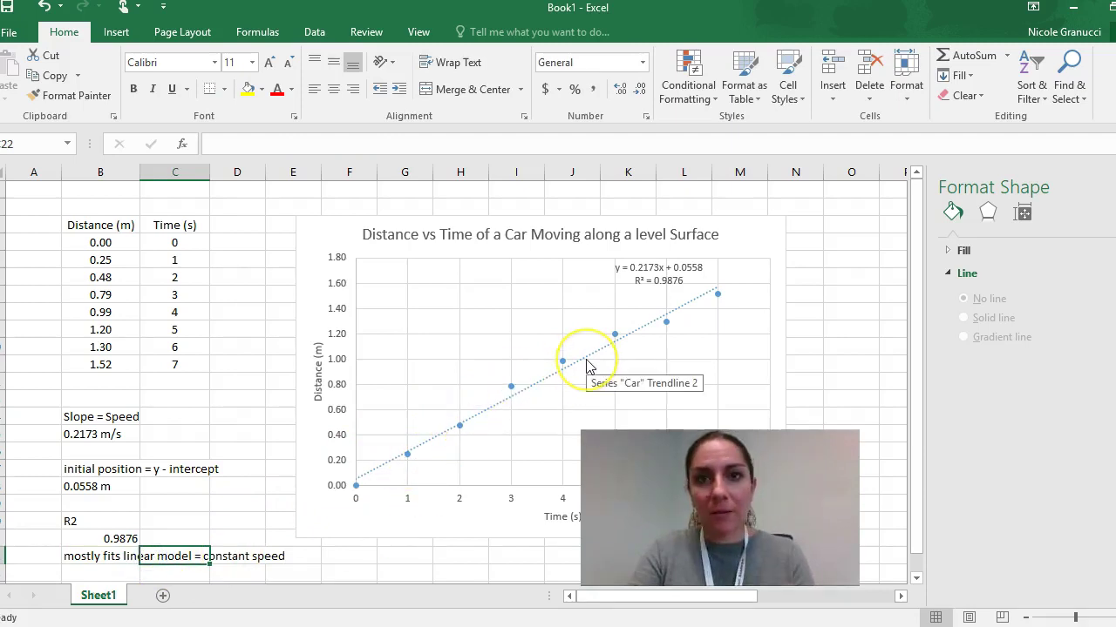
left_click(841, 596)
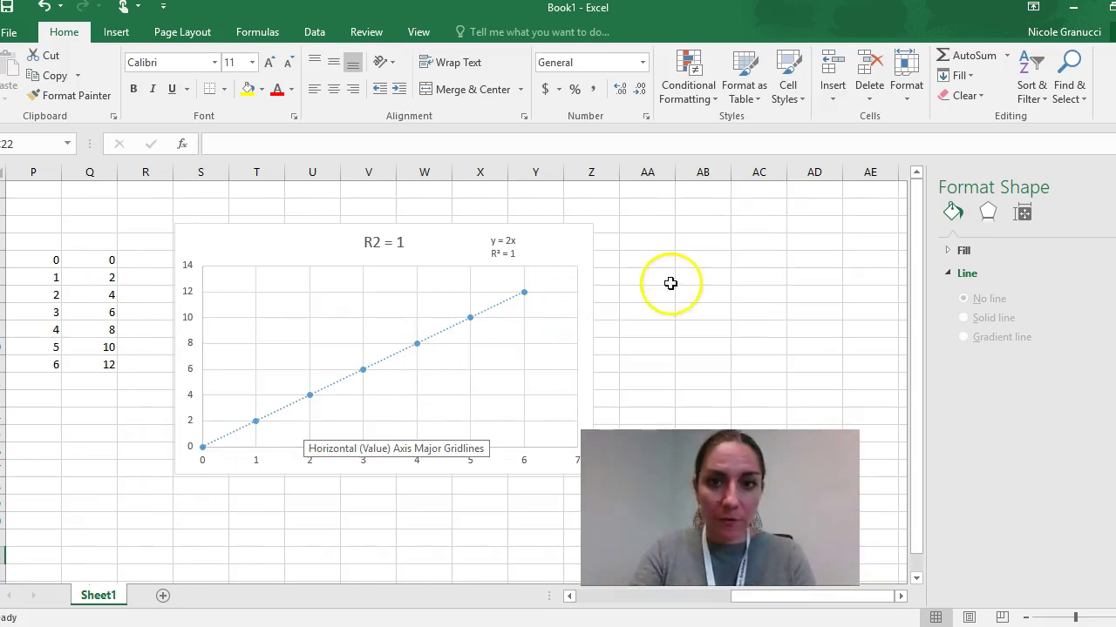
left_click(647, 261)
type("r")
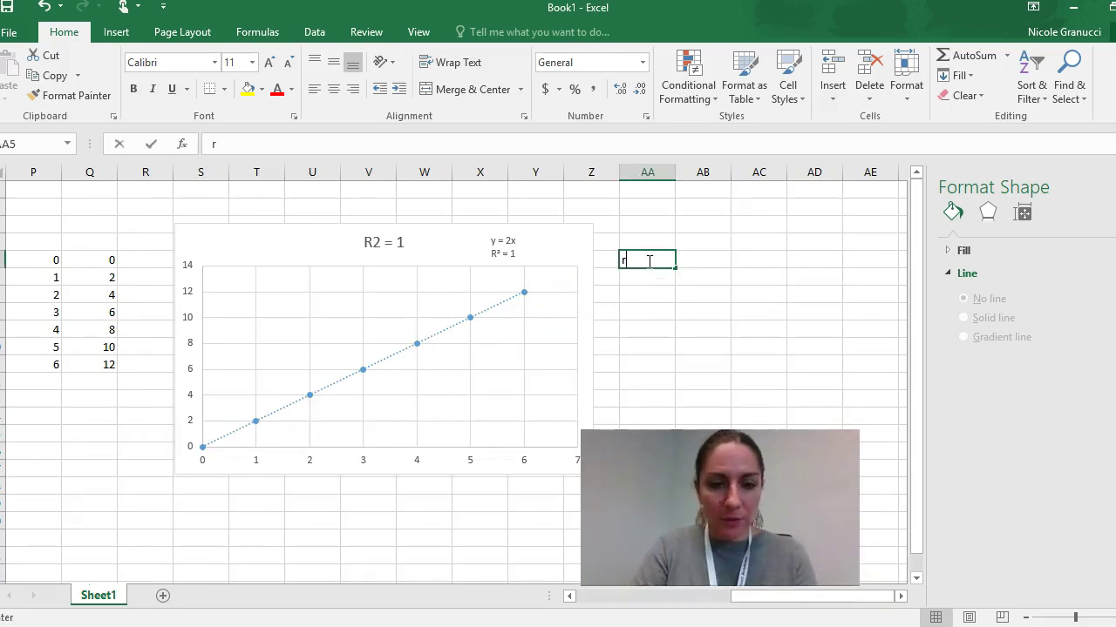
type("2 =")
key("Return")
type("Perfectly models linear constant motion")
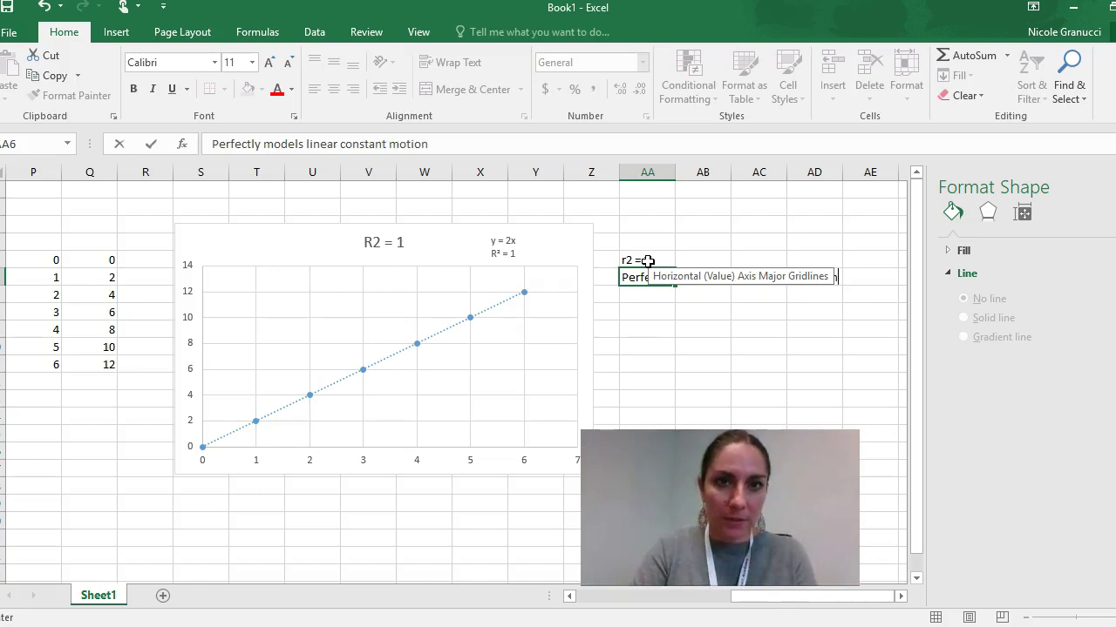
key("Return")
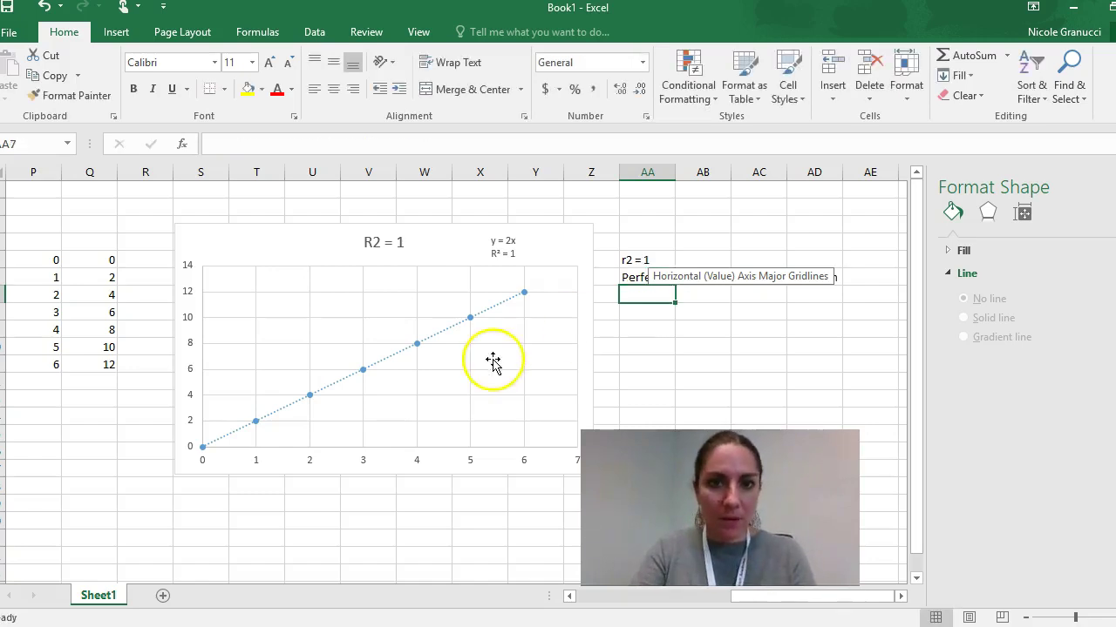
left_click(493, 360)
left_click(637, 360)
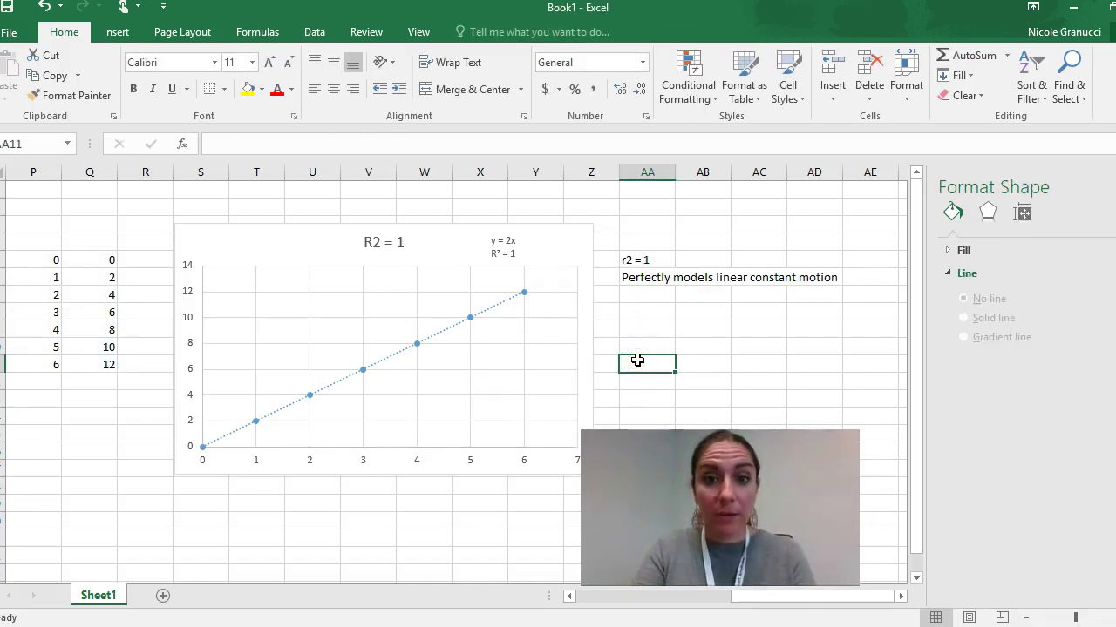
scroll(261, 444, "down", 2)
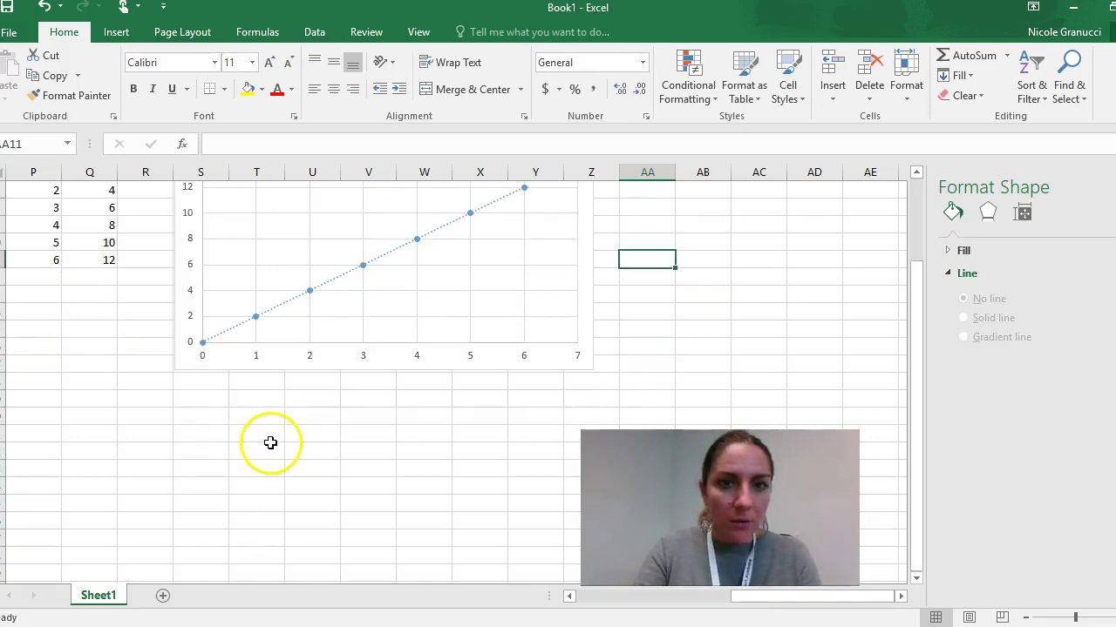
scroll(272, 440, "down", 2)
scroll(272, 436, "up", 4)
scroll(273, 436, "down", 2)
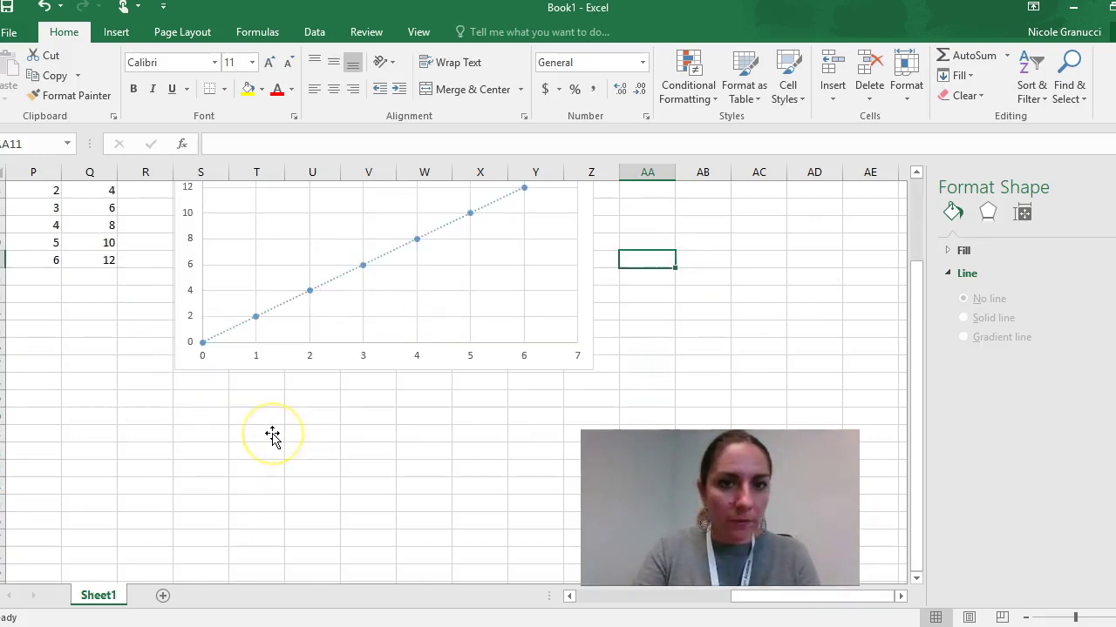
scroll(272, 436, "up", 1)
Step: Copy the 0–6 / 0–12 data table and paste it below the original
left_click_drag(51, 208, 90, 315)
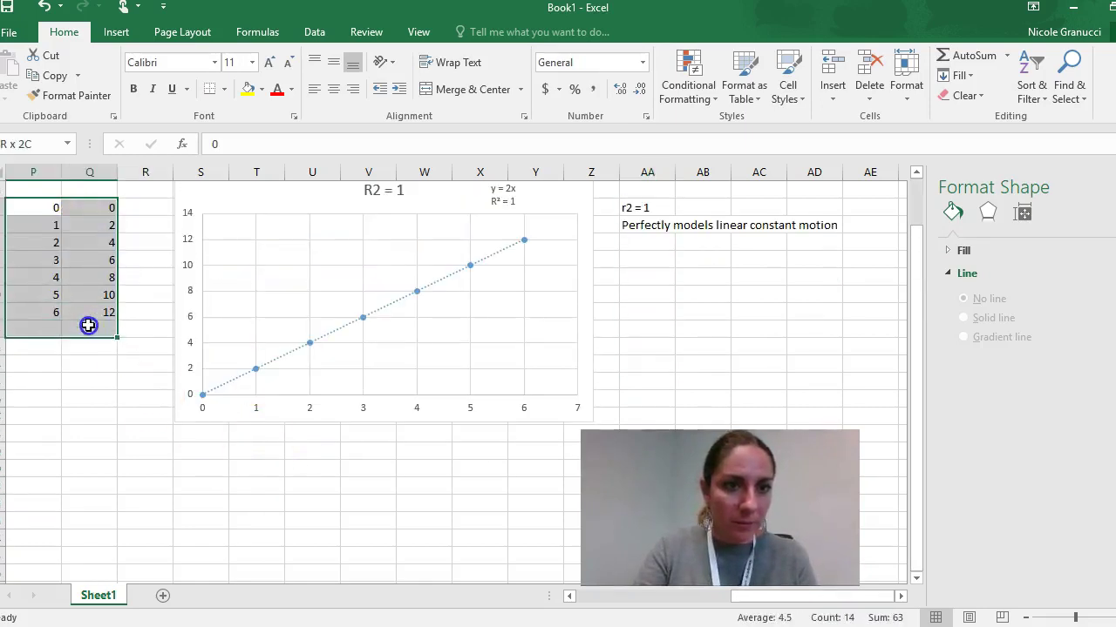
key("ctrl+c")
scroll(75, 428, "down", 1)
left_click(44, 390)
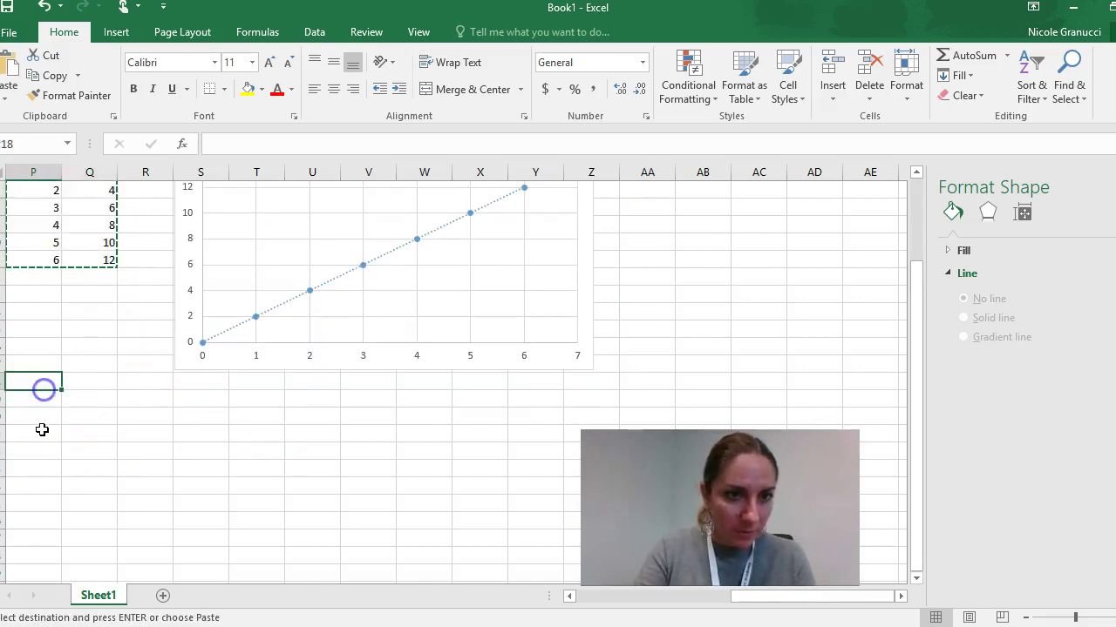
left_click_drag(44, 417, 86, 567)
key("ctrl+v")
left_click(363, 501)
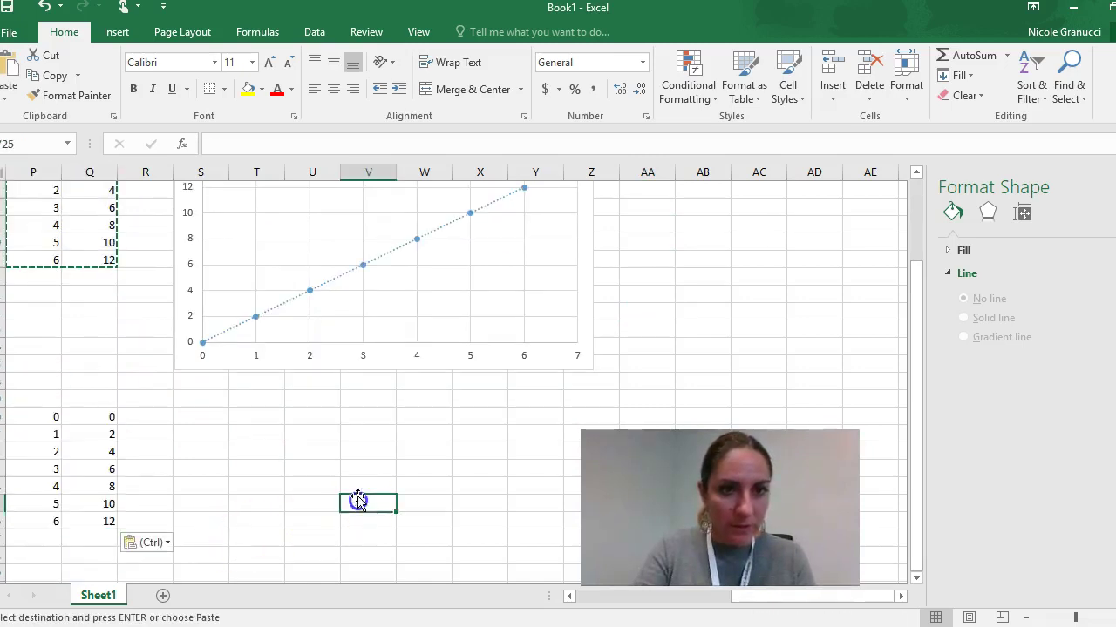
scroll(349, 427, "down", 3)
scroll(340, 419, "up", 1)
Step: Overwrite the copied distances with scattered values such as 10 and 32
left_click(102, 332)
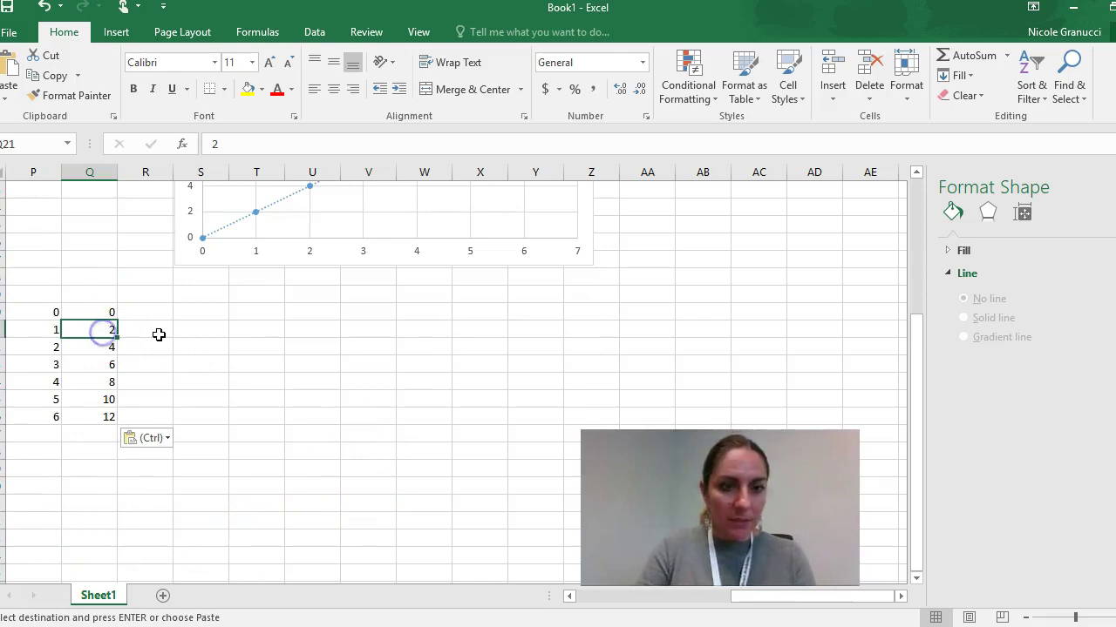
key("Down")
type("10")
key("Return")
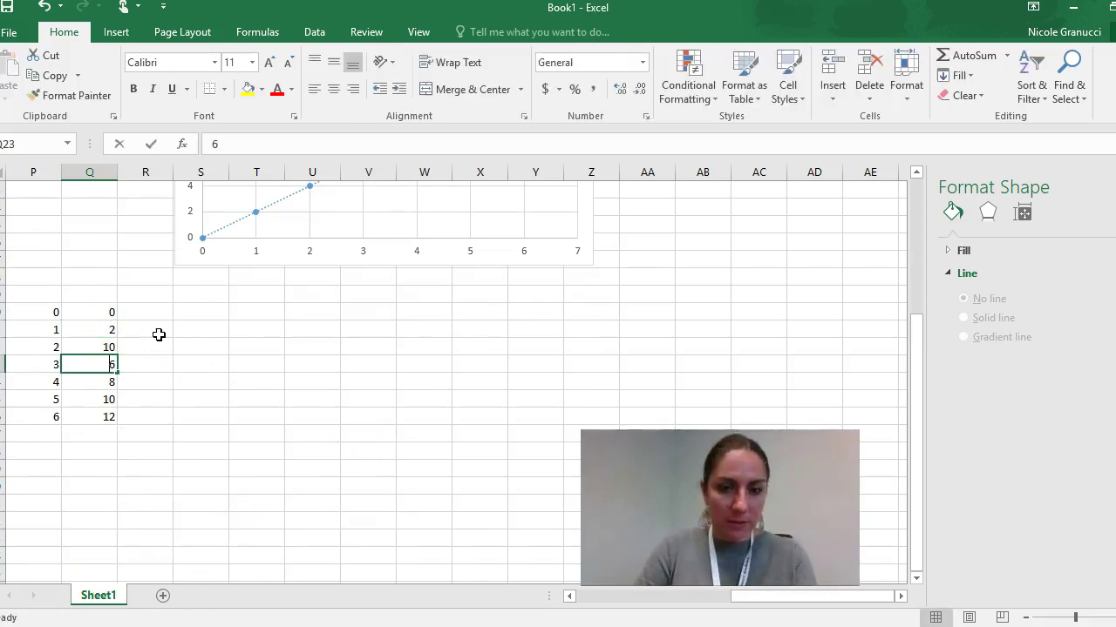
type("103")
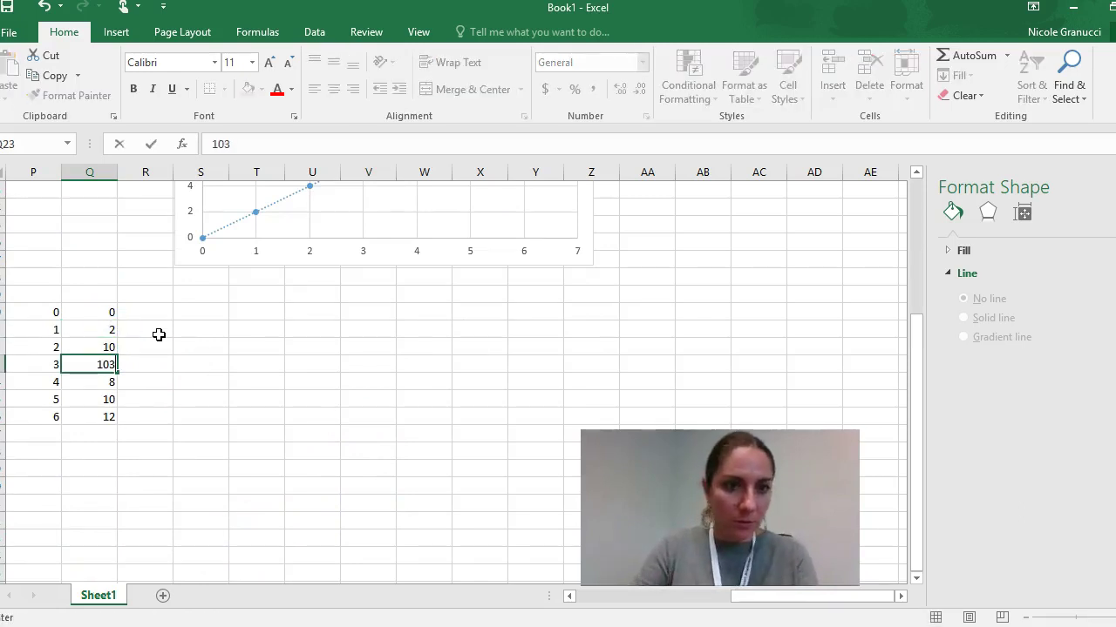
key("Return")
type("32")
key("Return")
type("4")
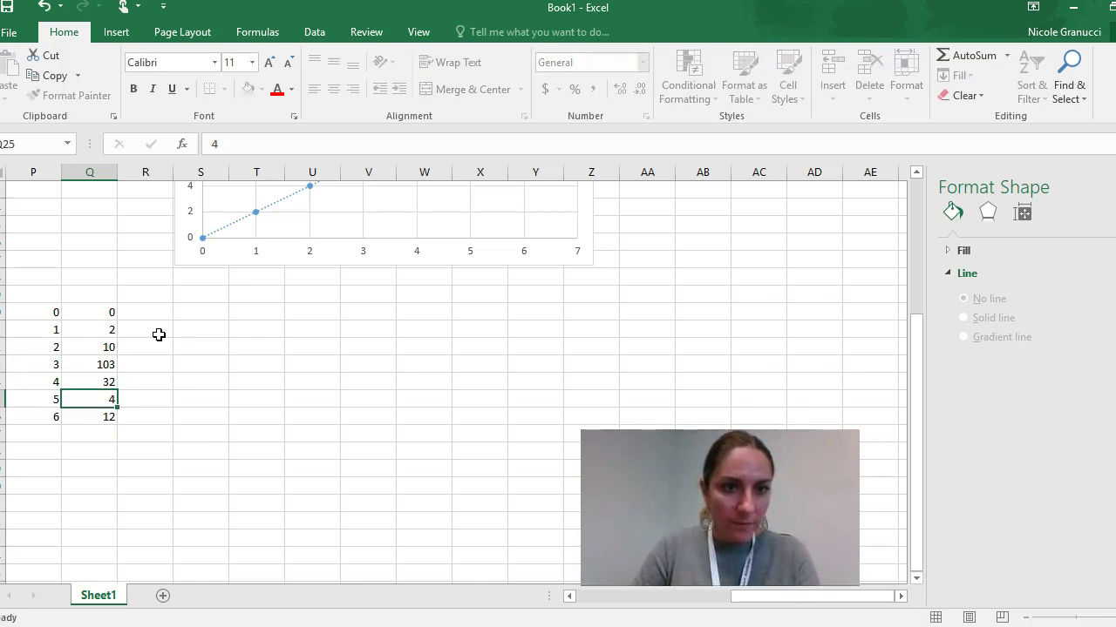
key("Return")
type("525")
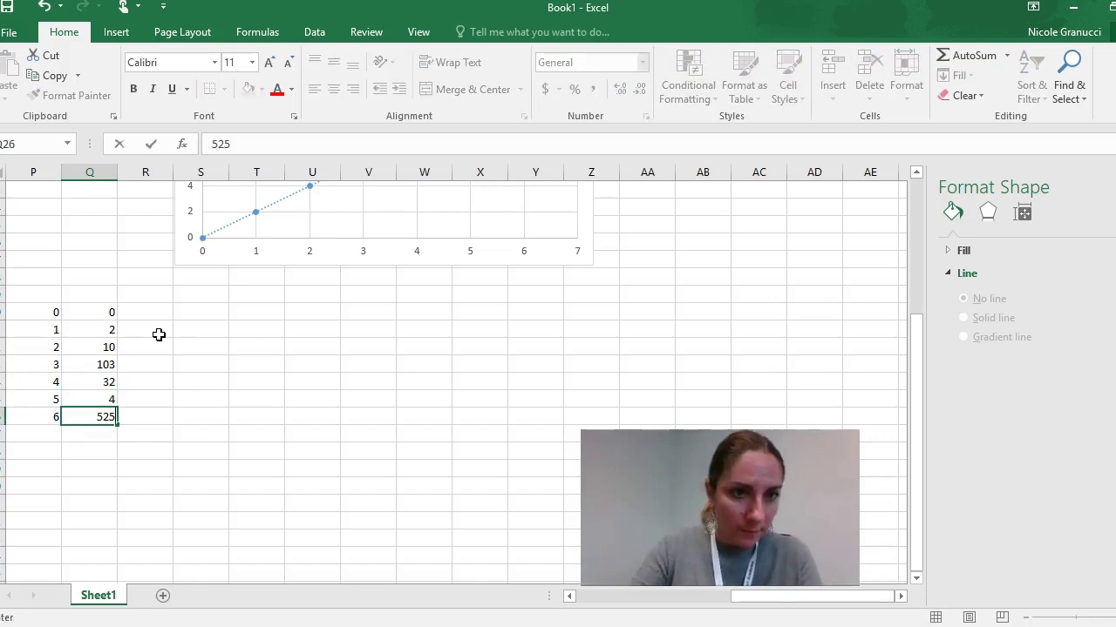
Step: Correct the mistyped distances to 63 and 52
left_click(92, 365)
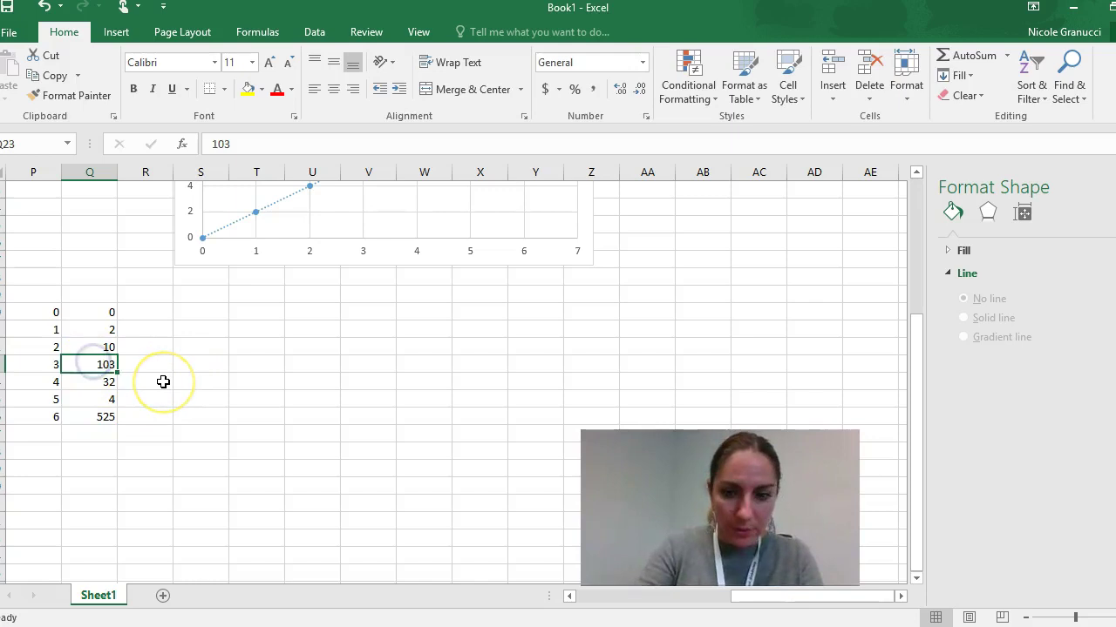
type("63")
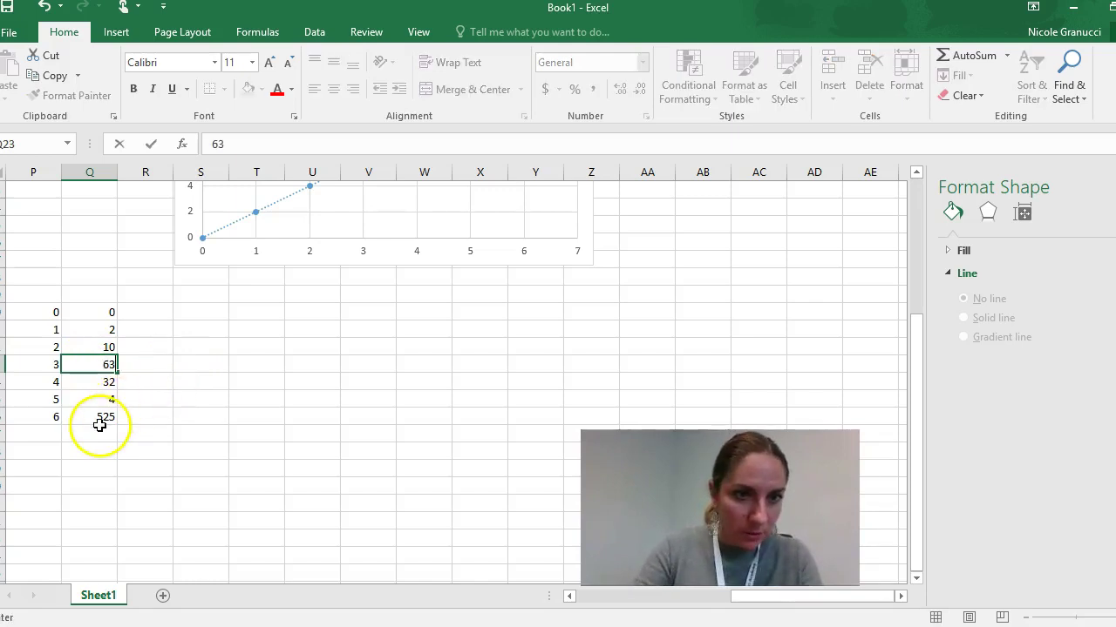
left_click(100, 417)
type("52")
left_click(251, 433)
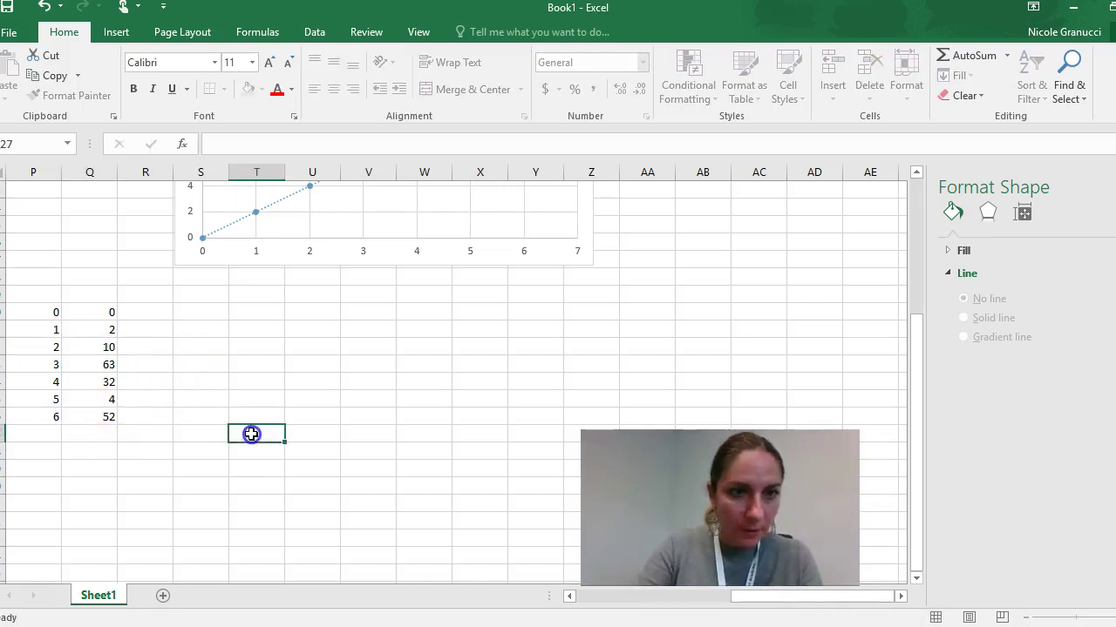
left_click(289, 214)
Step: Paste a copy of the R2 = 1 chart beside the new scattered data
left_click(368, 361)
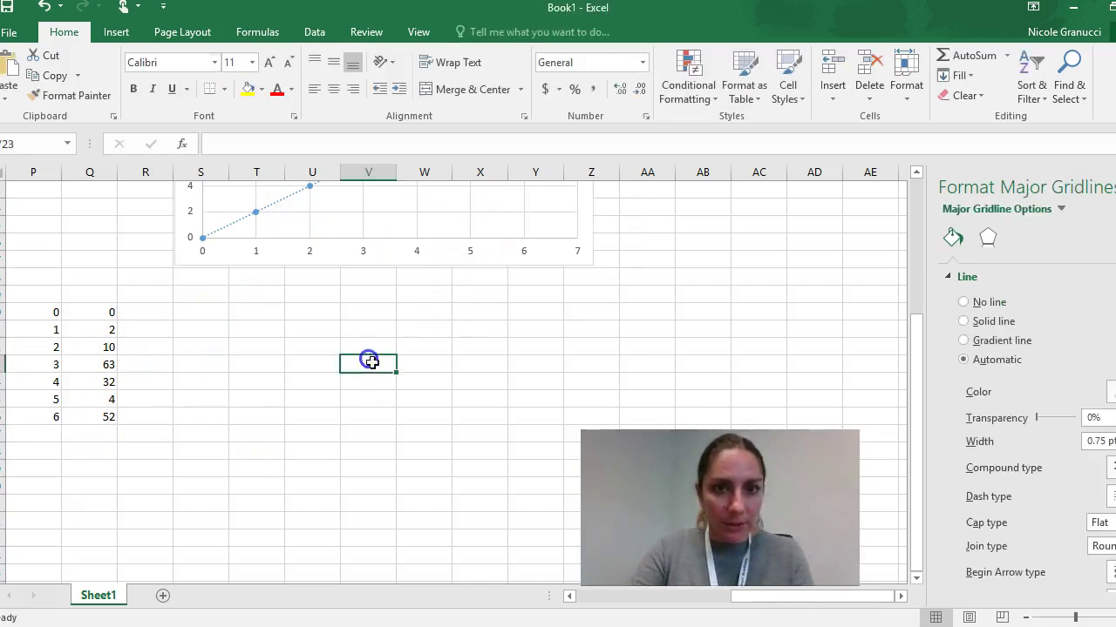
key("ctrl+v")
left_click_drag(443, 373, 269, 307)
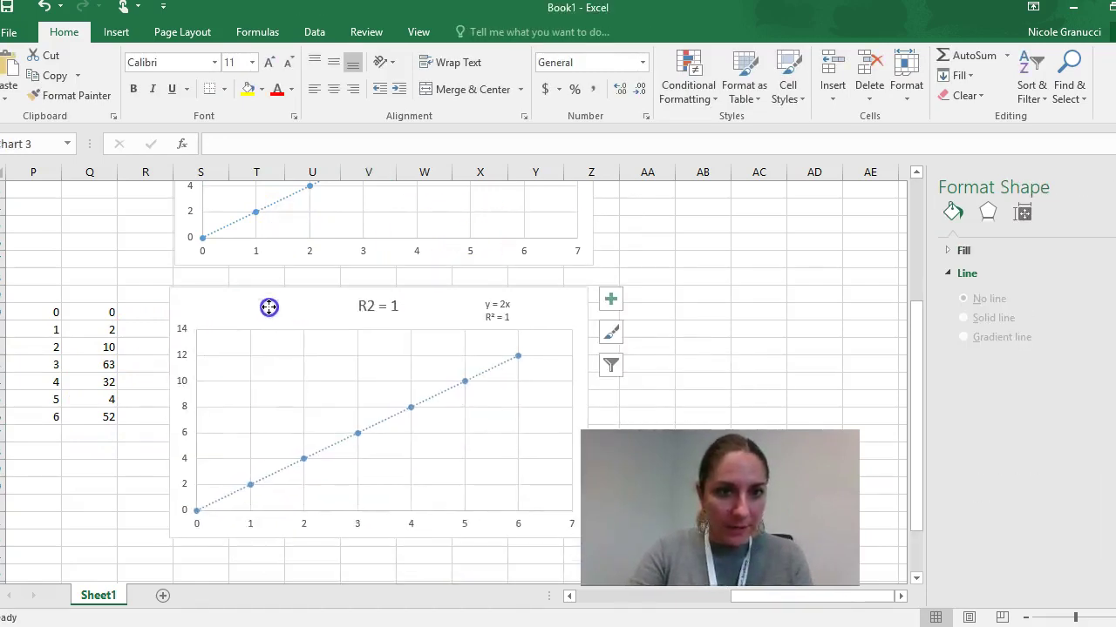
Step: Change the copied chart's series to X values P20:P26 and Y values Q20:Q26
right_click(269, 306)
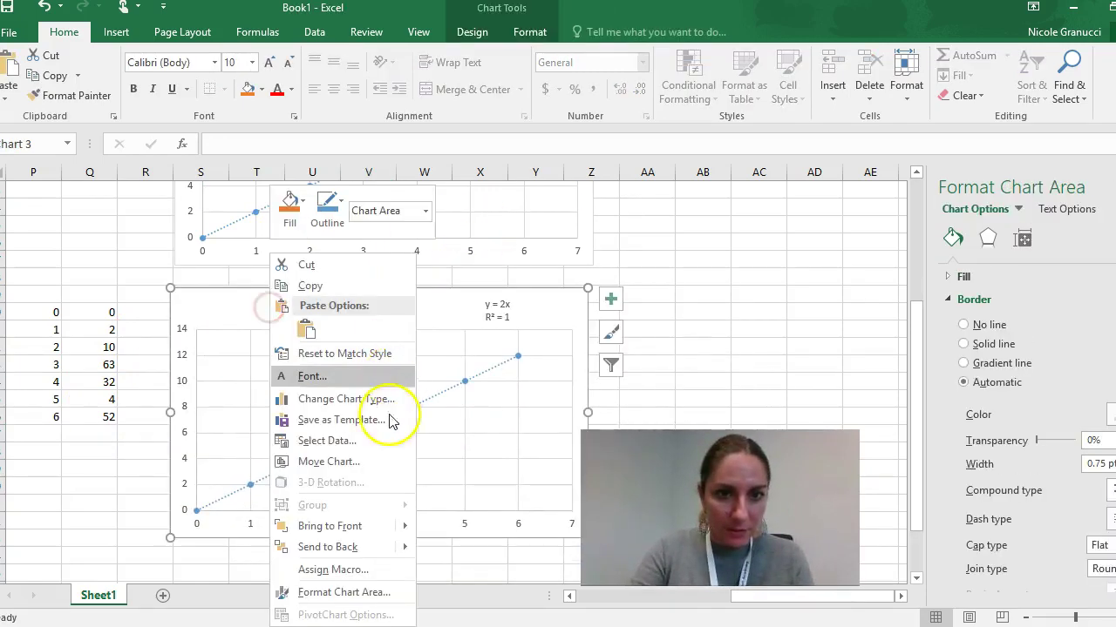
left_click(353, 441)
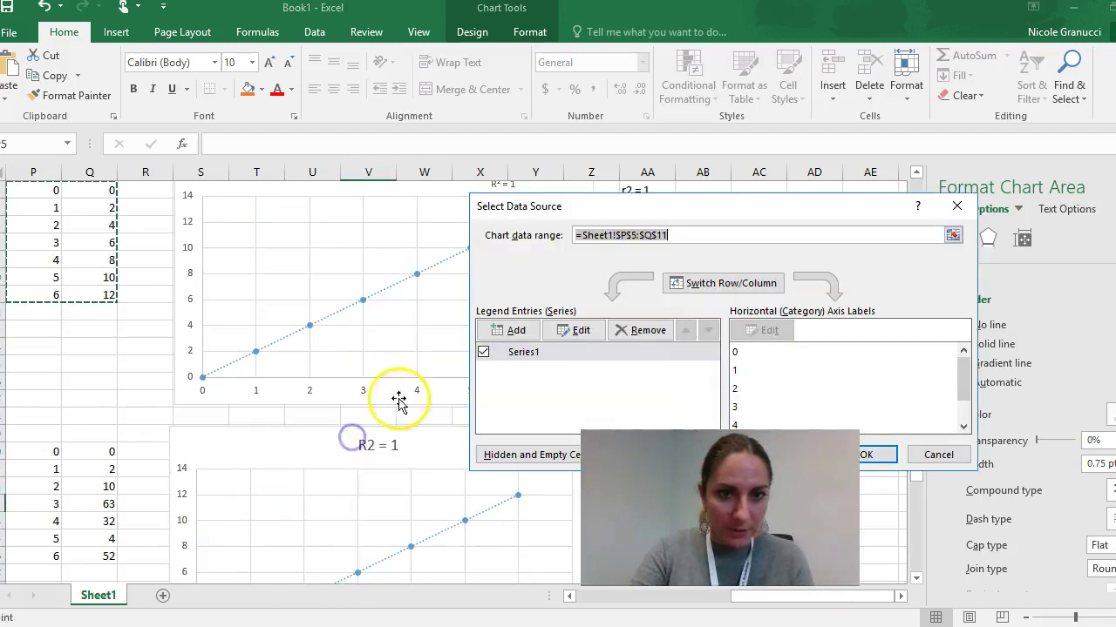
left_click(572, 327)
left_click(759, 339)
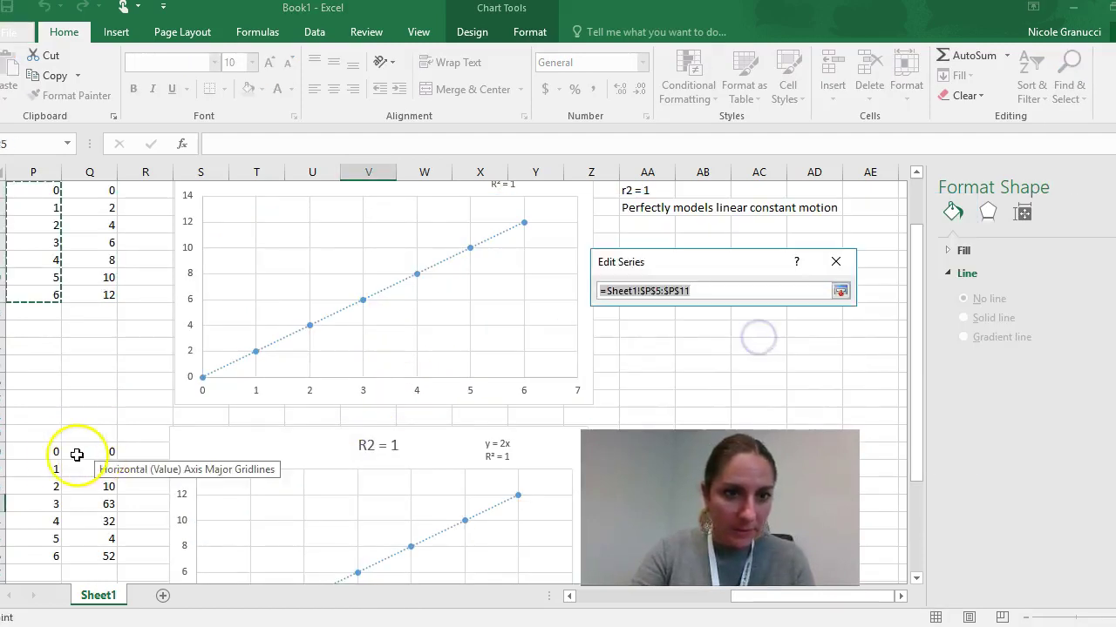
left_click_drag(59, 454, 56, 556)
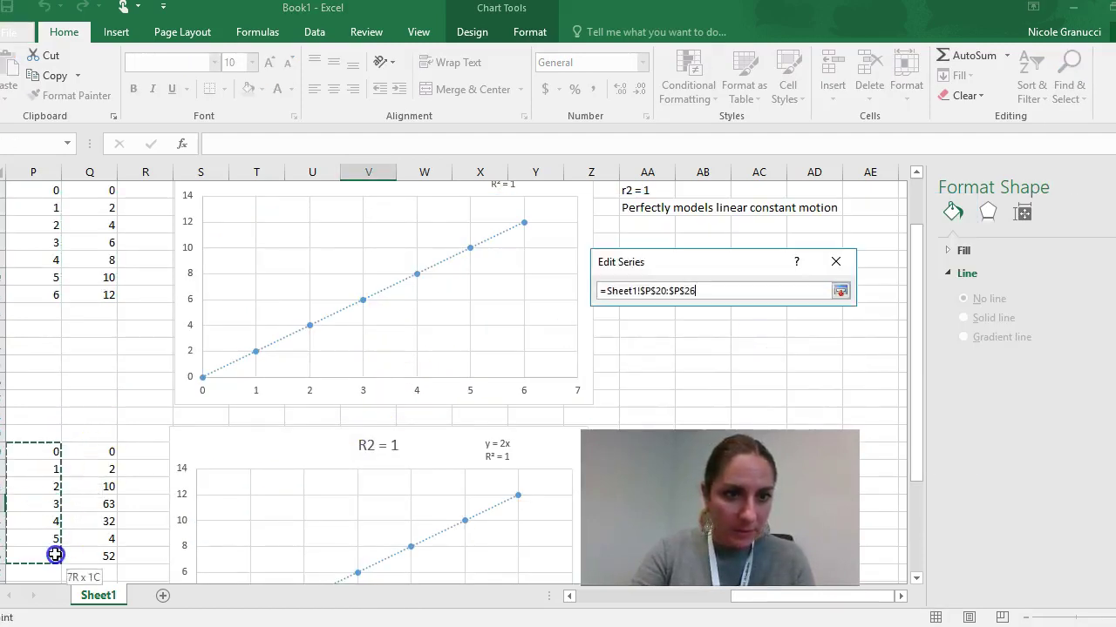
left_click(840, 291)
left_click(759, 374)
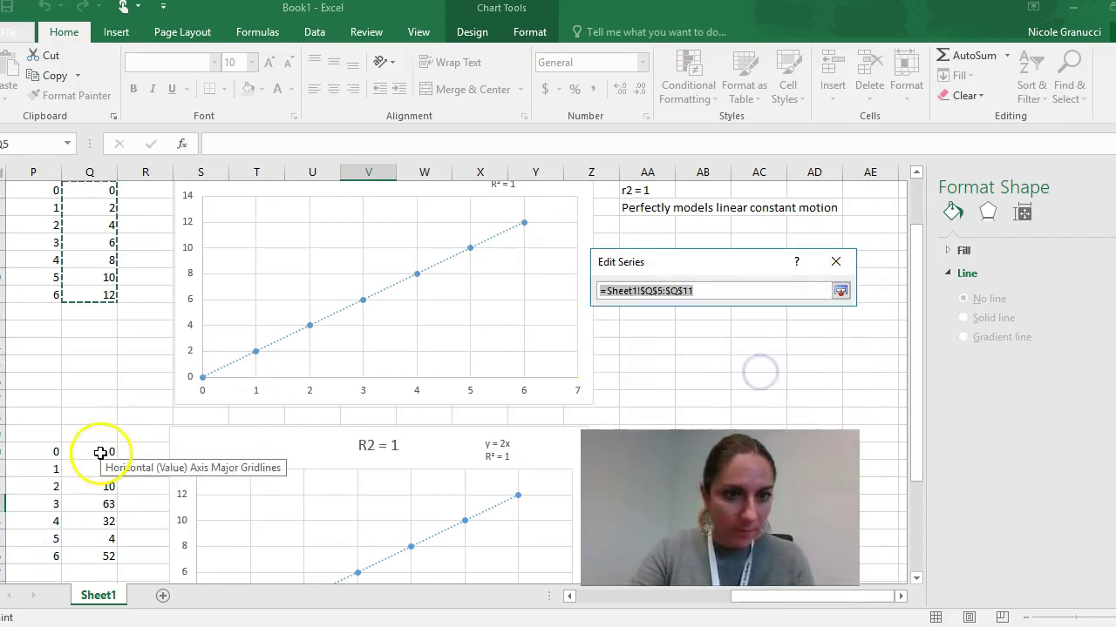
left_click_drag(104, 451, 101, 553)
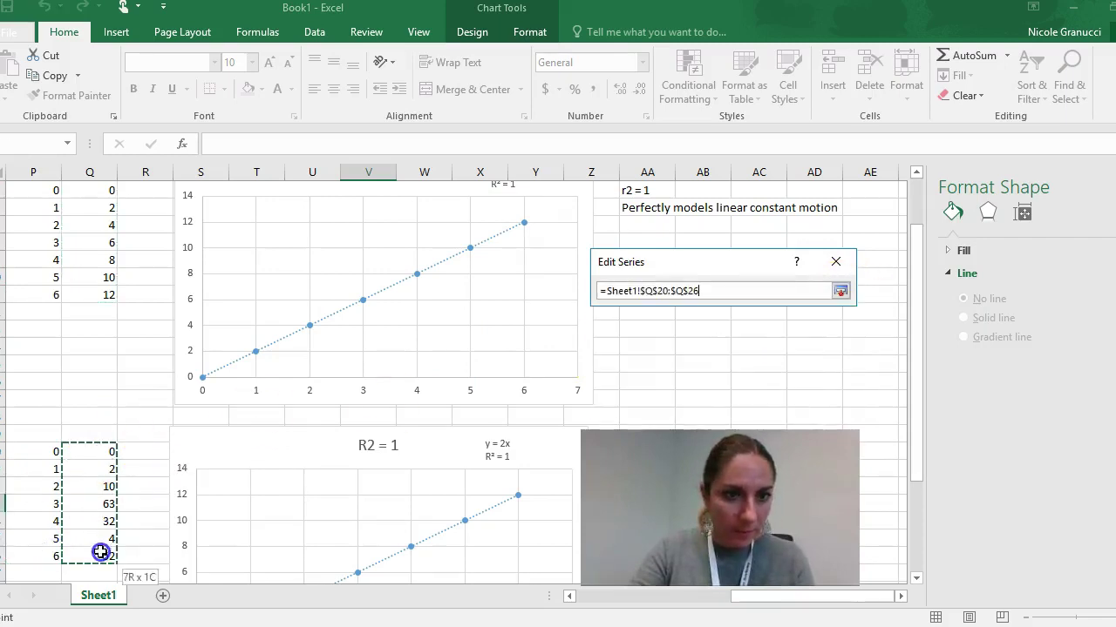
left_click(841, 292)
left_click(751, 399)
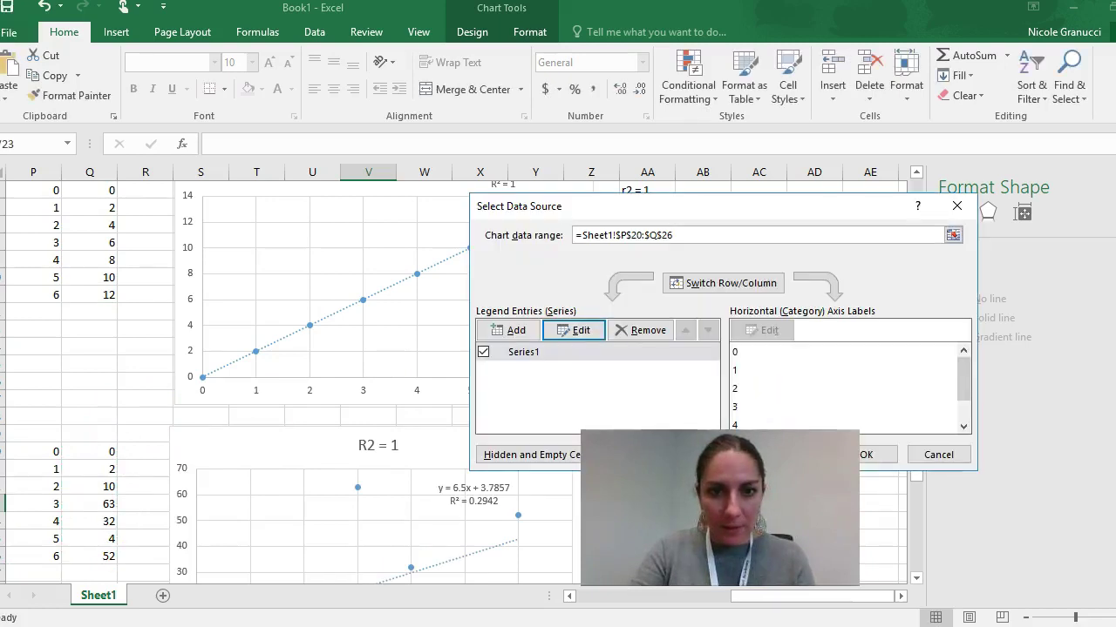
Step: Confirm the new data source and change the copied chart's title from R2 = 1 to R2 = 0.2942
left_click(880, 455)
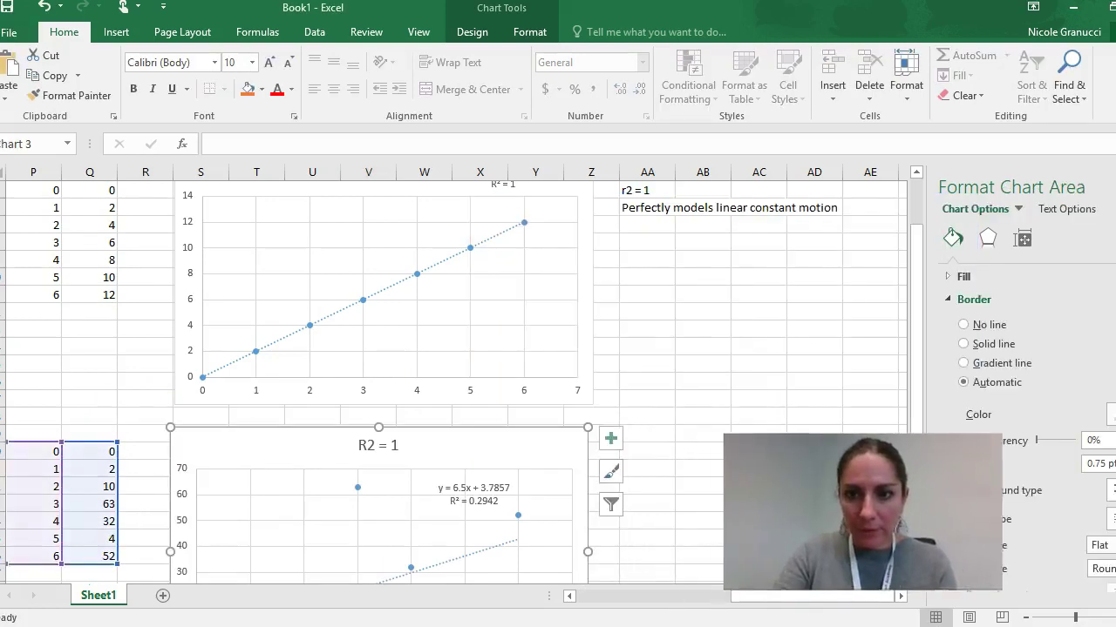
scroll(750, 364, "down", 1)
scroll(730, 354, "down", 2)
scroll(720, 370, "down", 1)
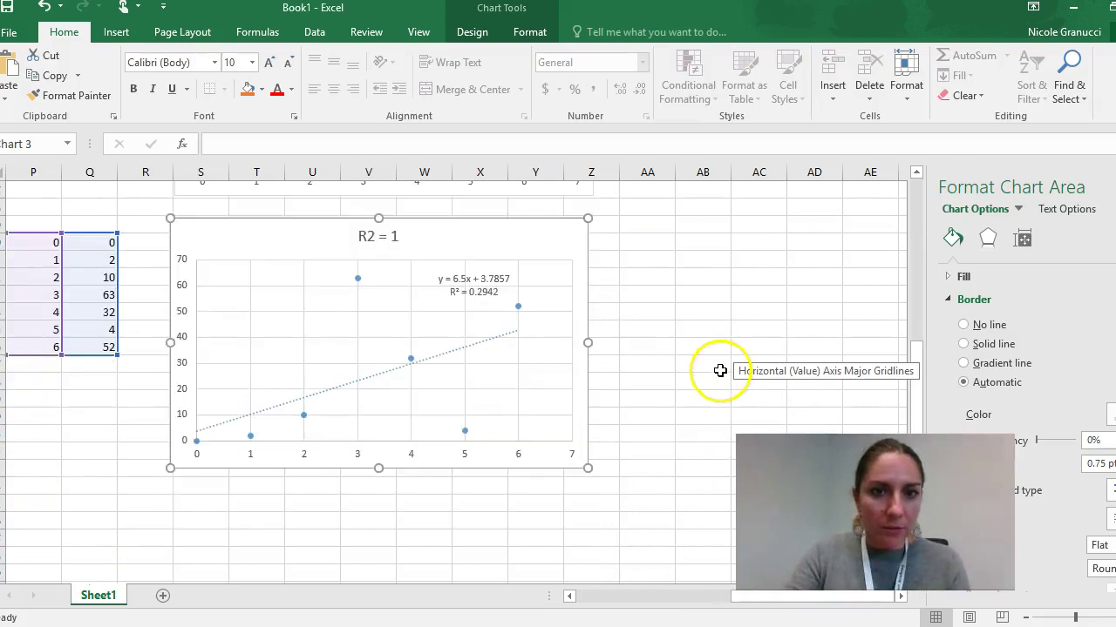
left_click(380, 237)
double_click(395, 236)
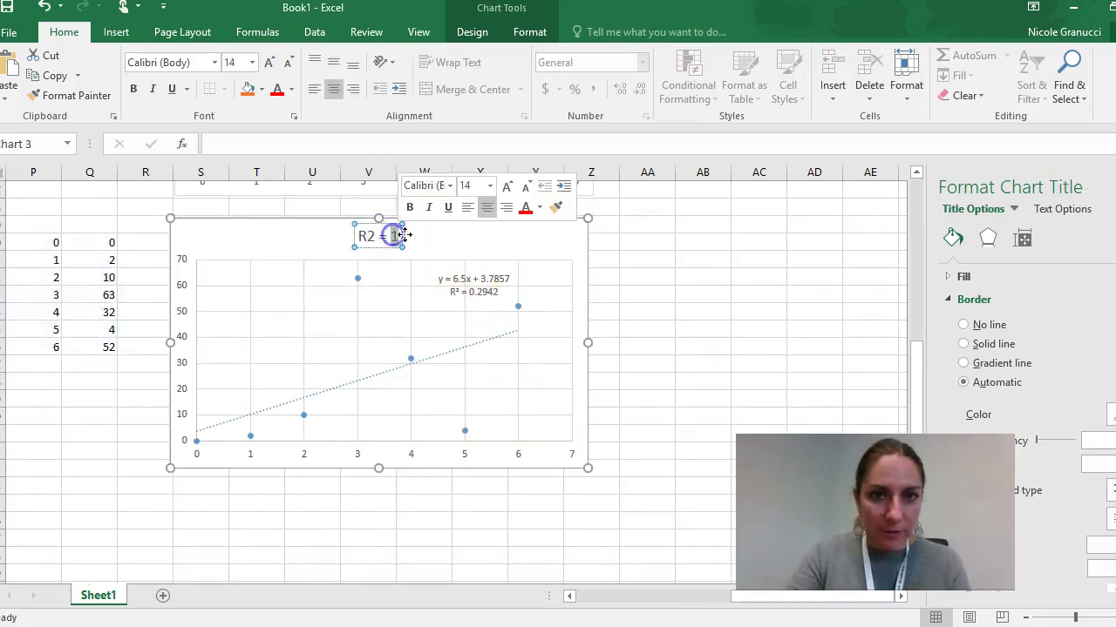
type("0")
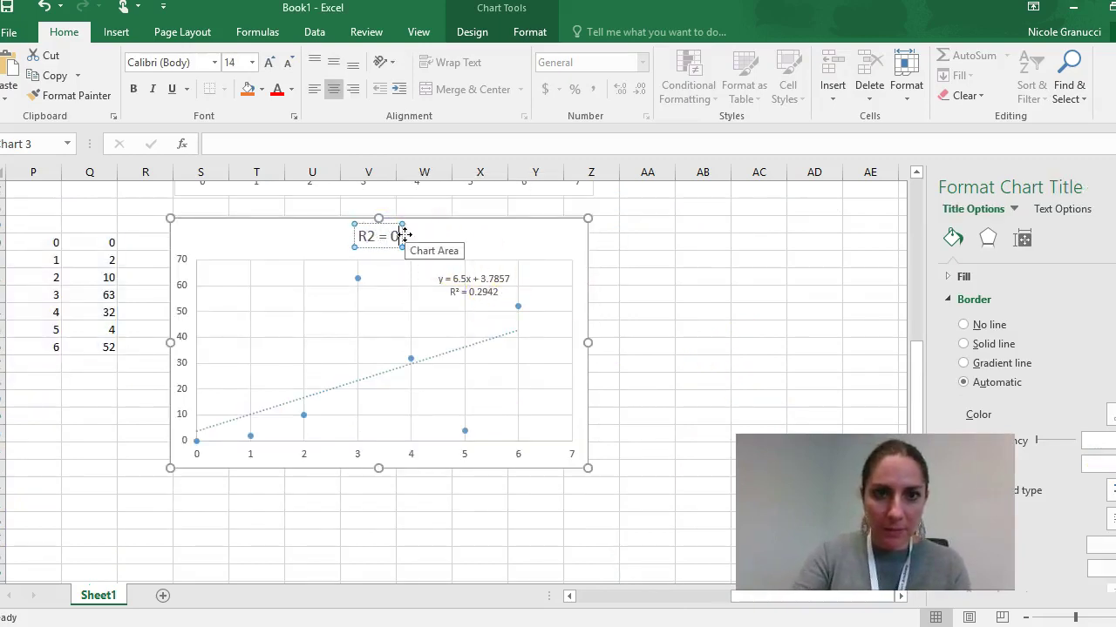
type(".29")
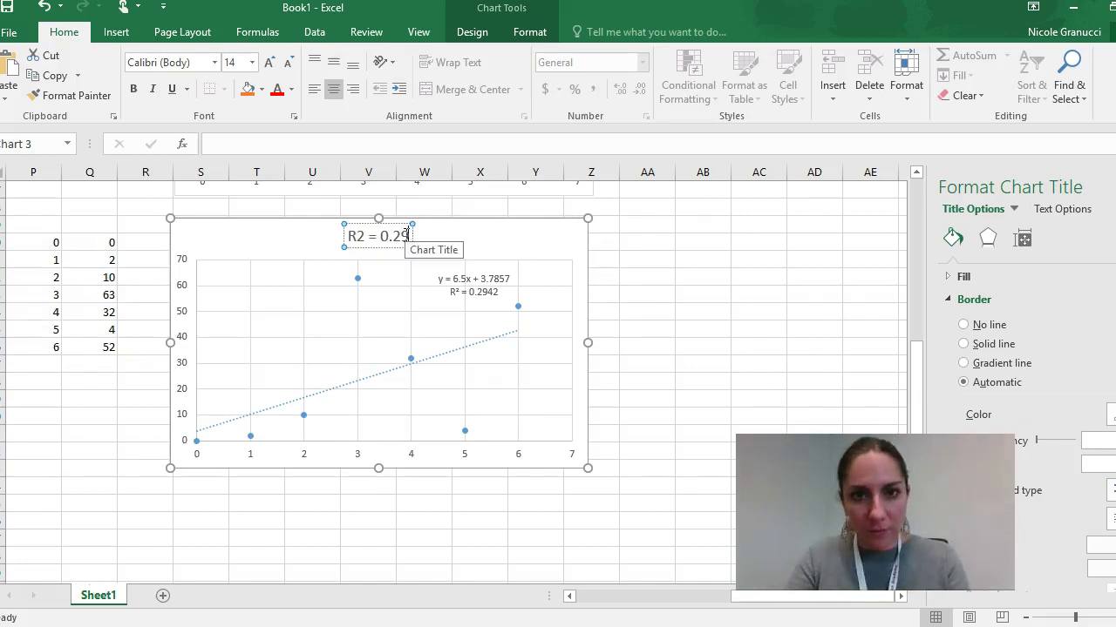
type("42")
left_click(664, 292)
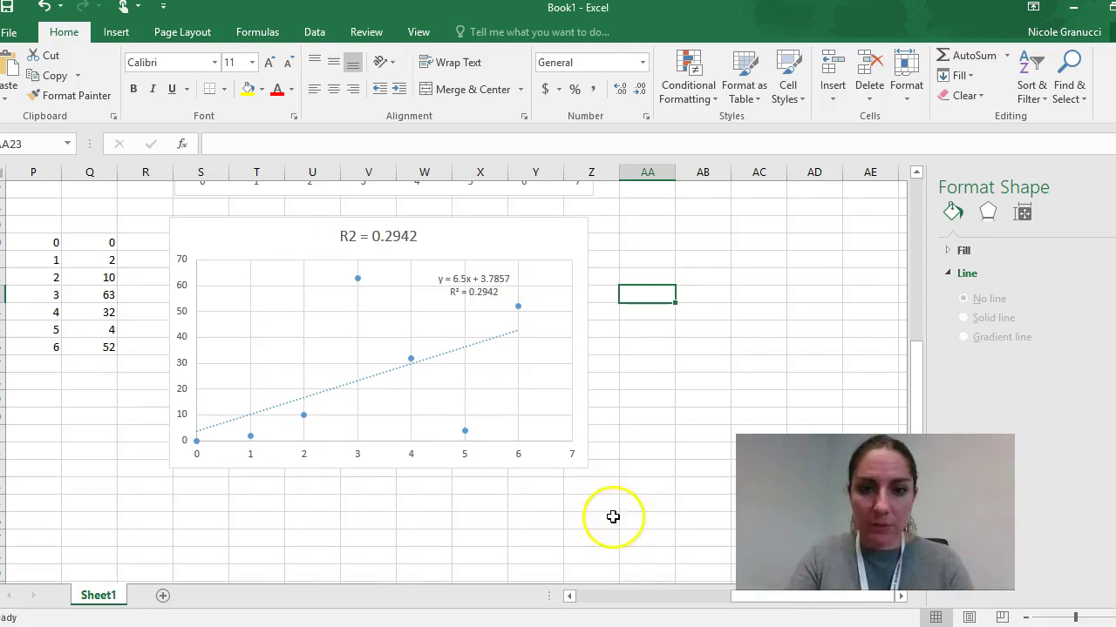
Step: Enter 'R2 = 1' in B24 and 'Best fit model' in C24
left_click(660, 599)
left_click(102, 320)
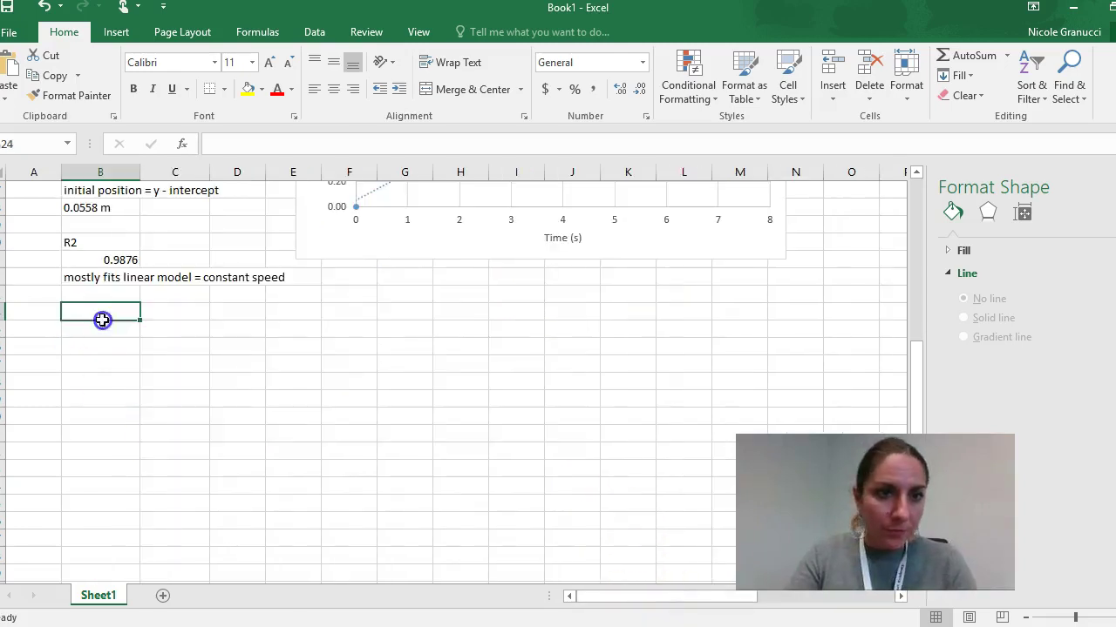
type("R2 = 1")
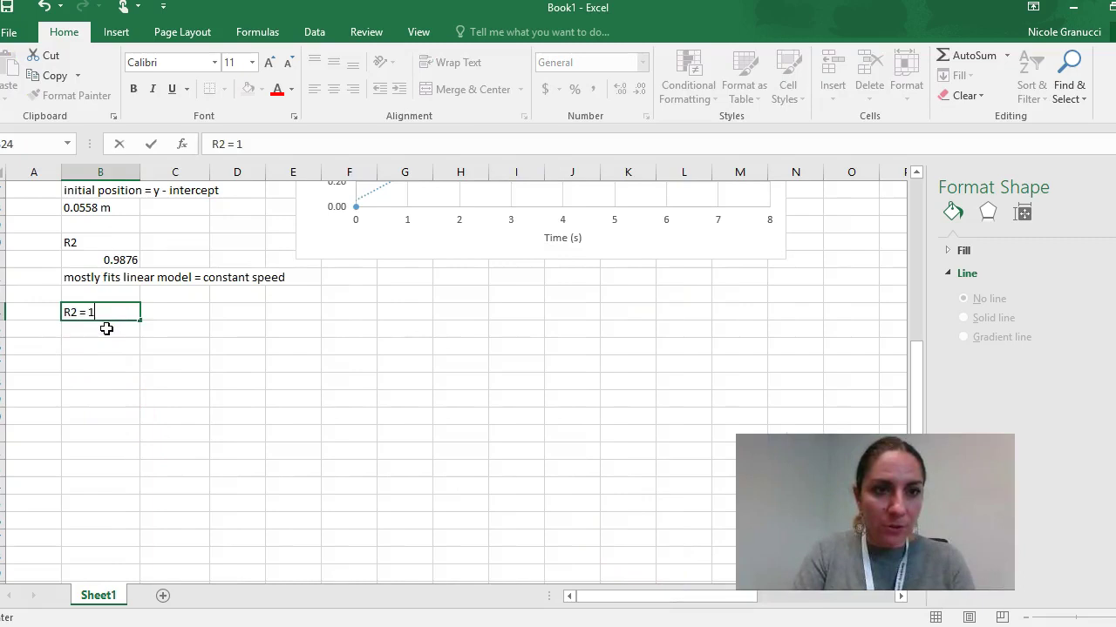
key("Tab")
type("B")
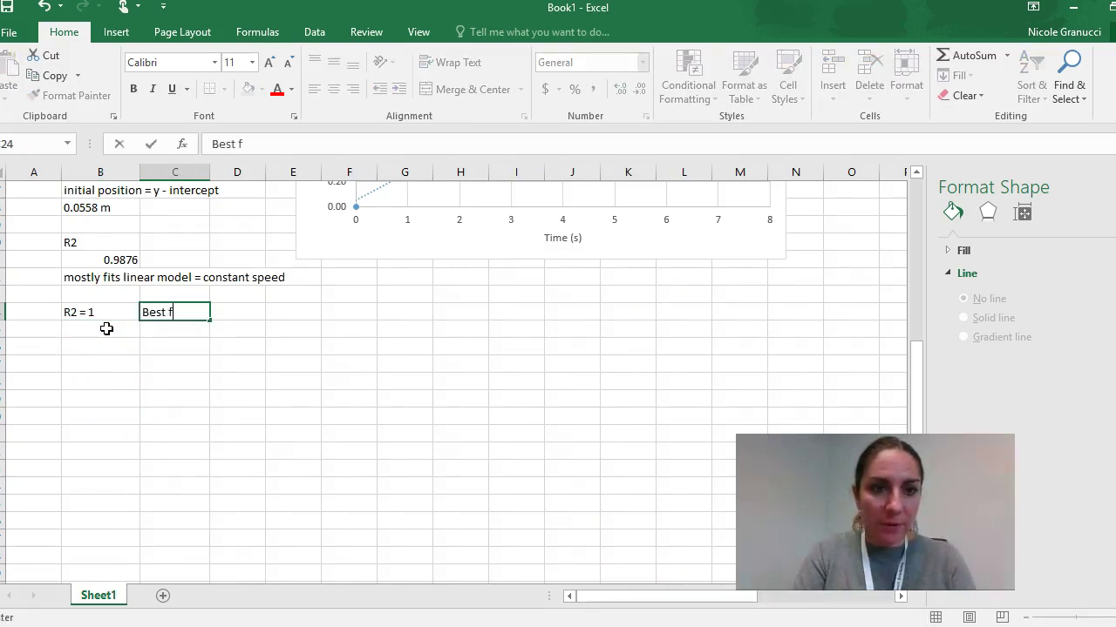
type("it model")
Step: Enter 'R2 = 0' in B25 and 'Does not fit model' in C25
left_click(107, 329)
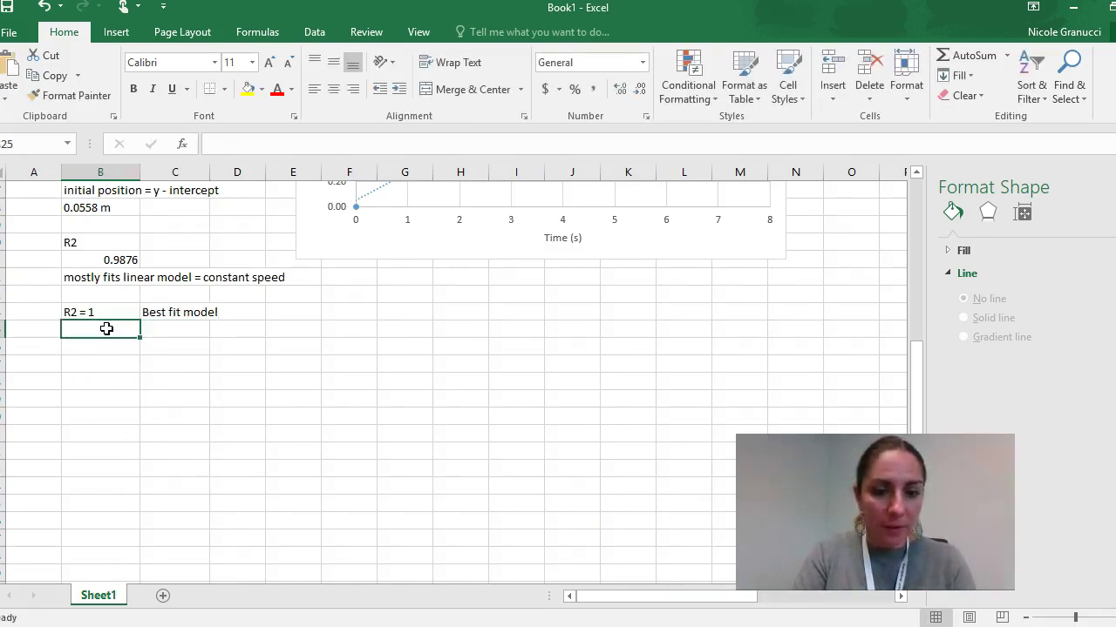
type("R2 = 0")
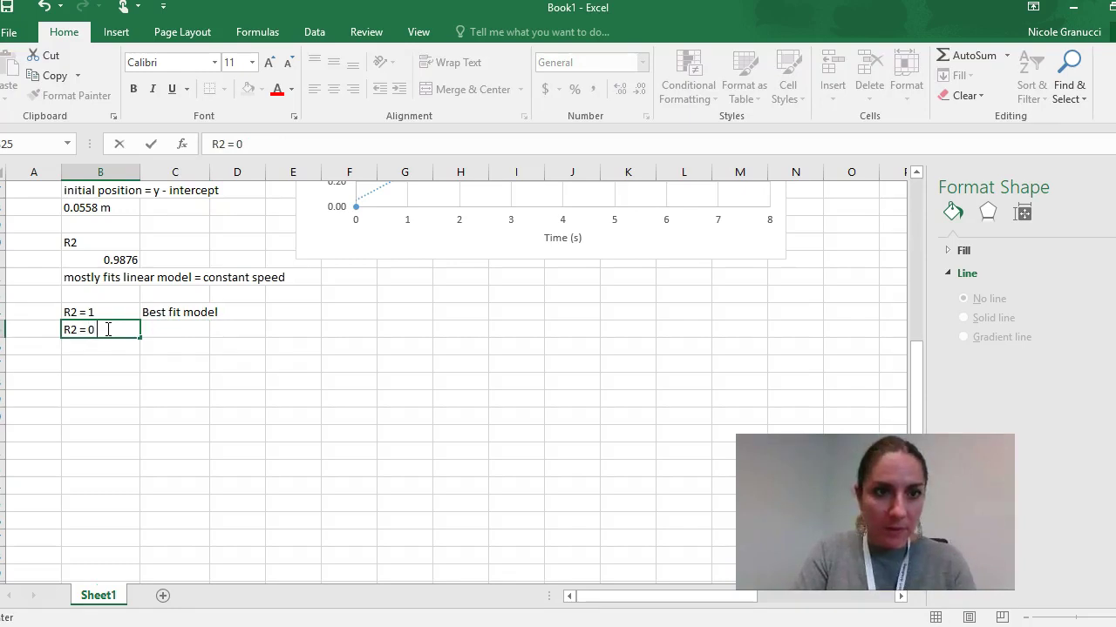
key("Tab")
type("Does")
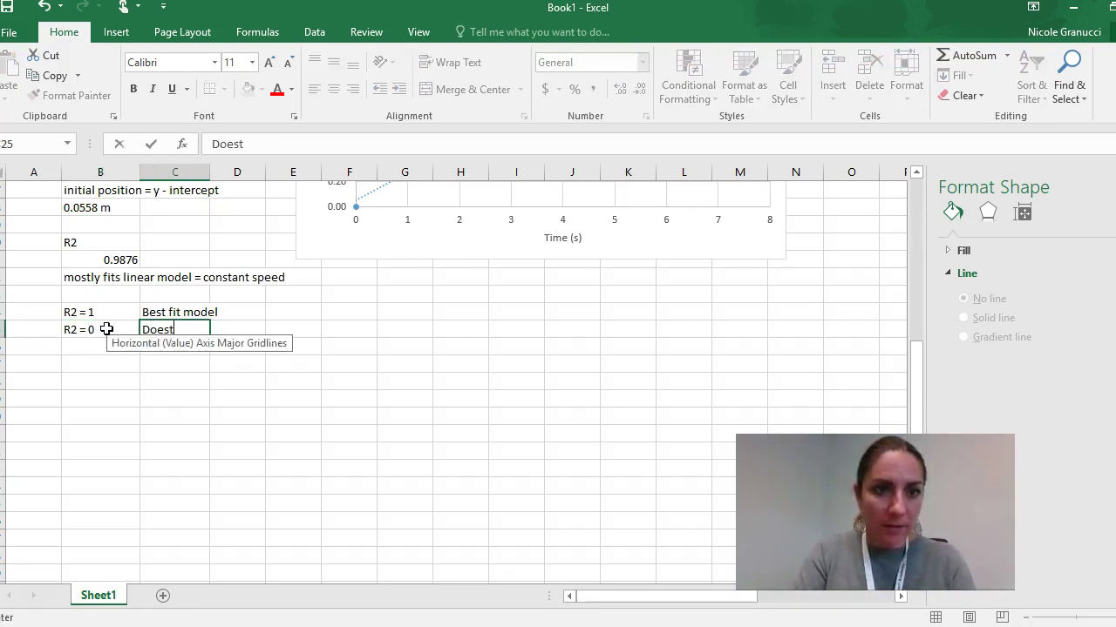
type("el")
key("Return")
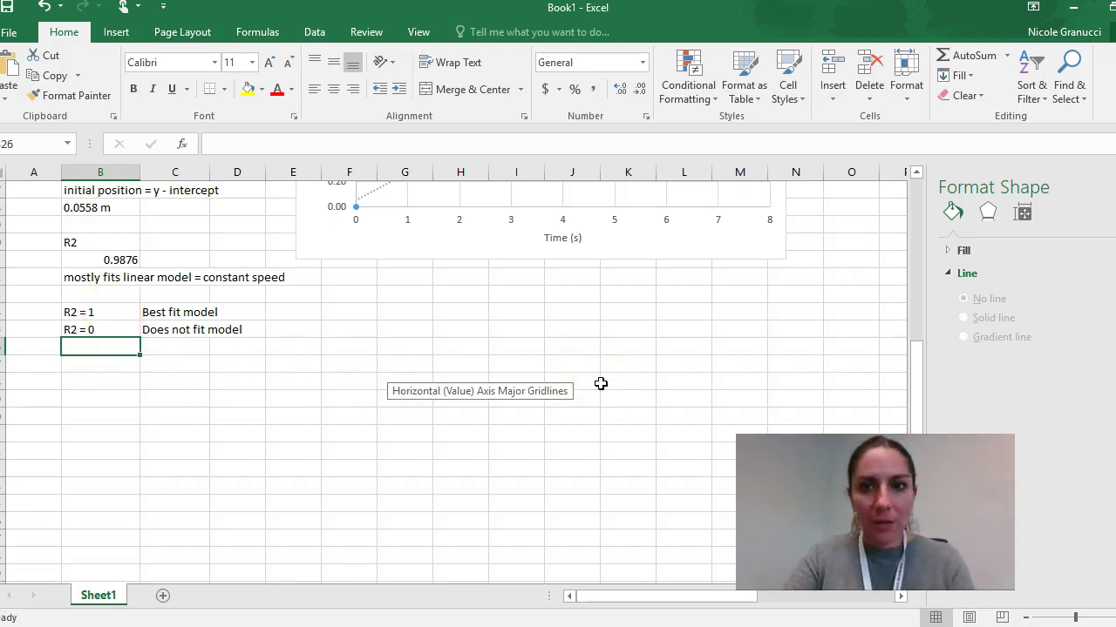
Step: Return to the Distance vs Time chart and nudge its trendline equation label slightly left
scroll(600, 384, "up", 3)
scroll(600, 384, "up", 2)
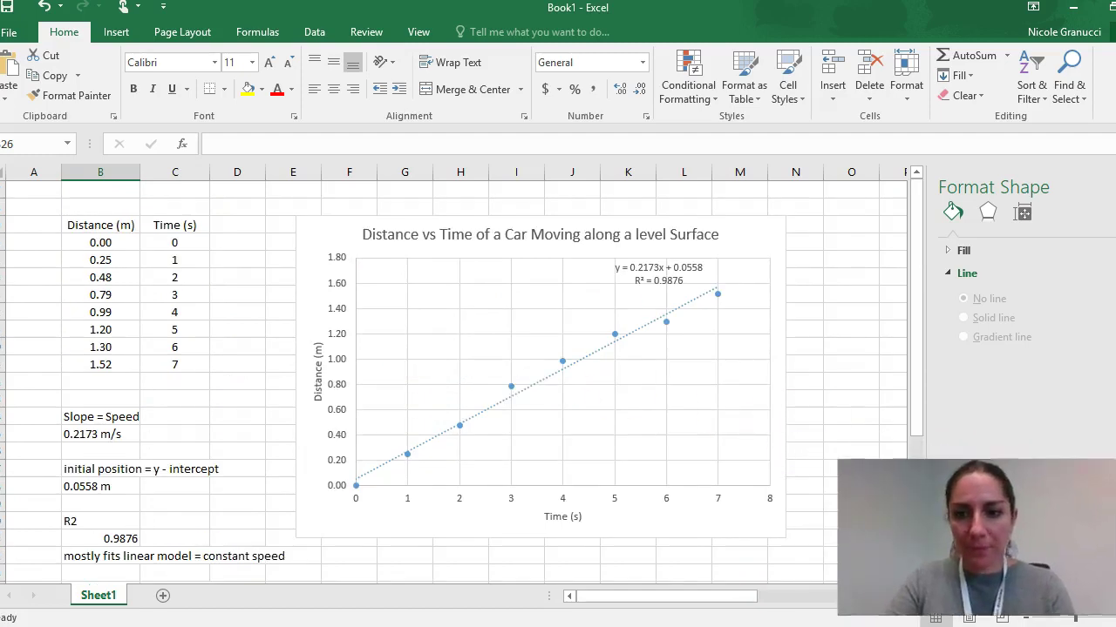
left_click(582, 416)
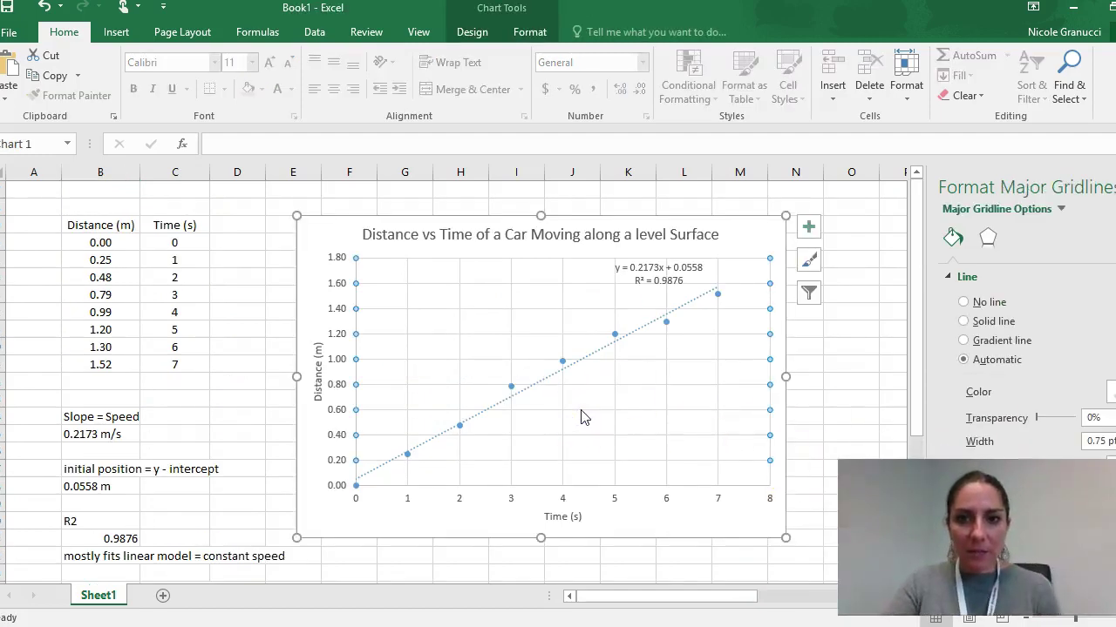
left_click(632, 272)
left_click_drag(610, 279, 596, 280)
Step: Select the chart title, both axis titles, equation label, plot area and trendline in turn
left_click(491, 235)
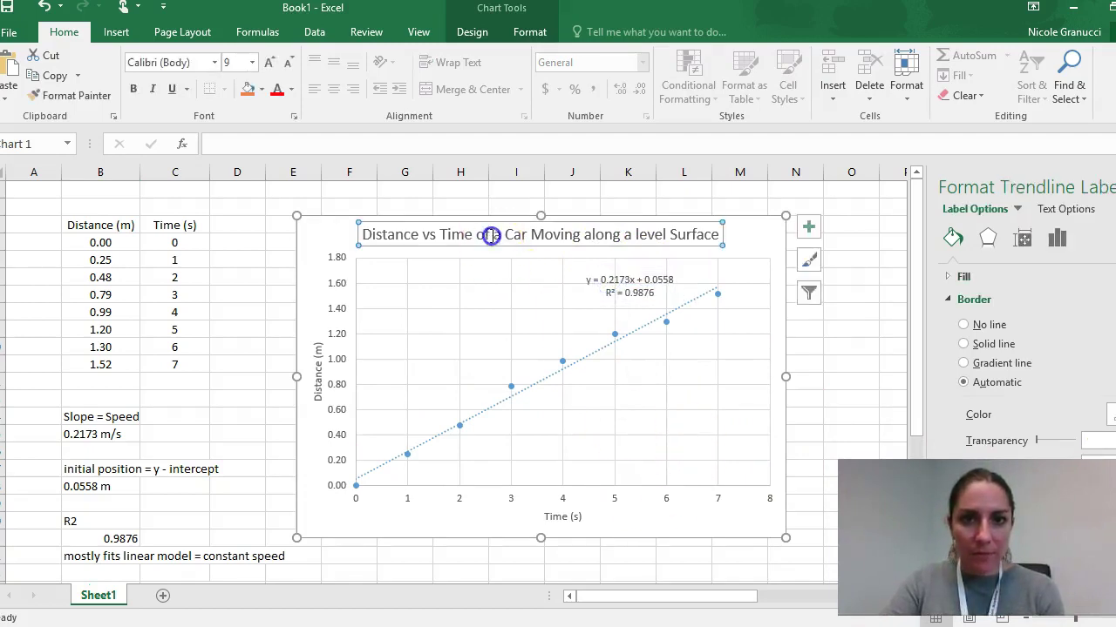
left_click(316, 366)
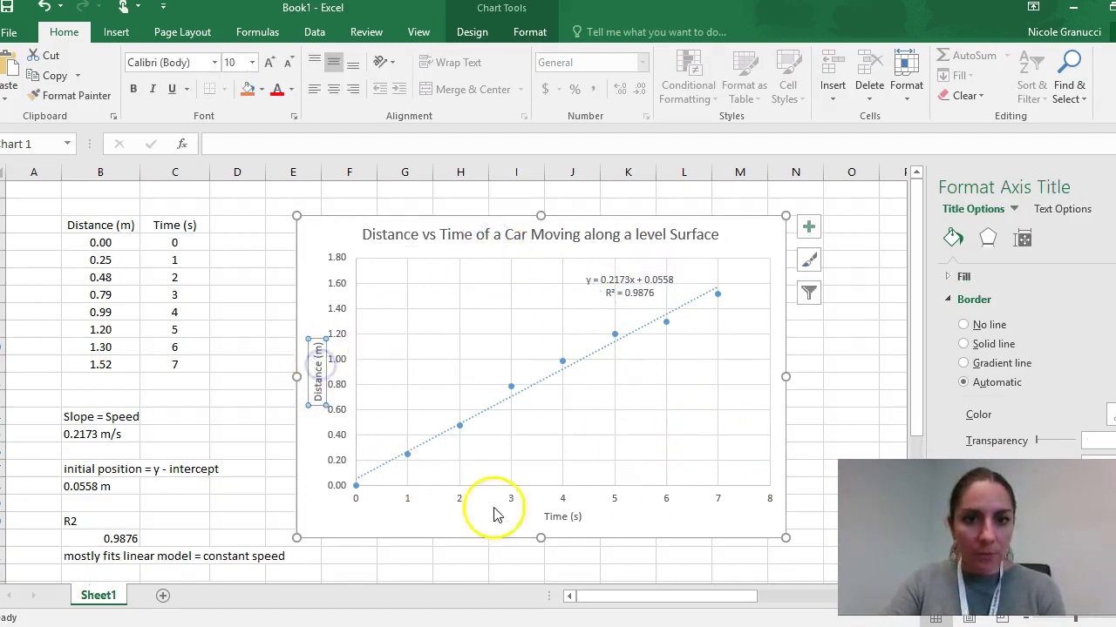
left_click(564, 516)
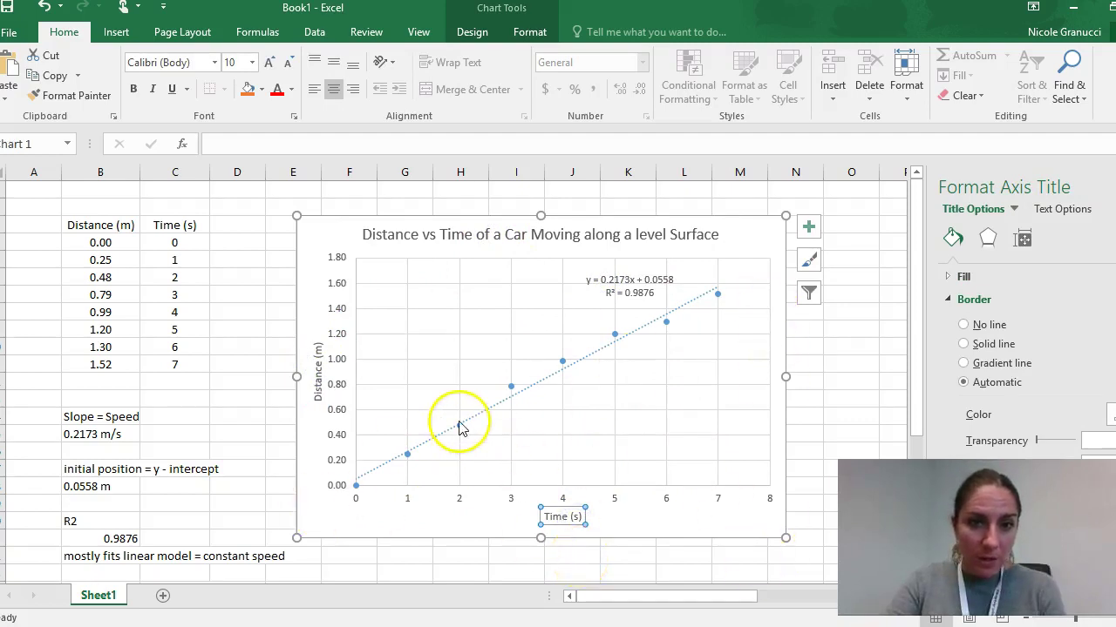
left_click(631, 301)
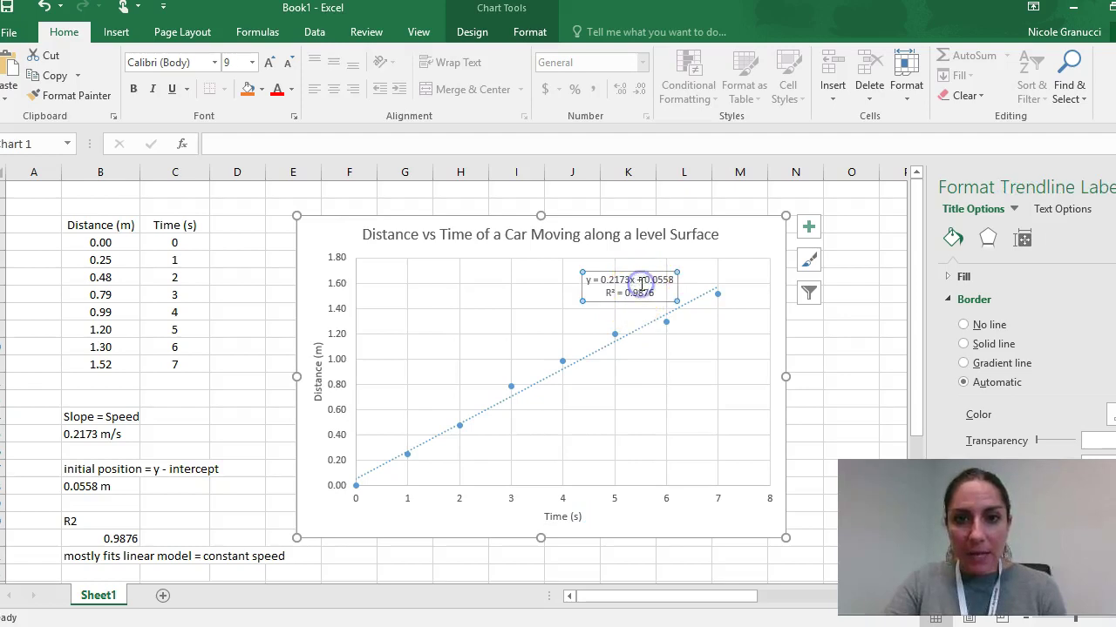
left_click(664, 346)
left_click(650, 323)
left_click(819, 364)
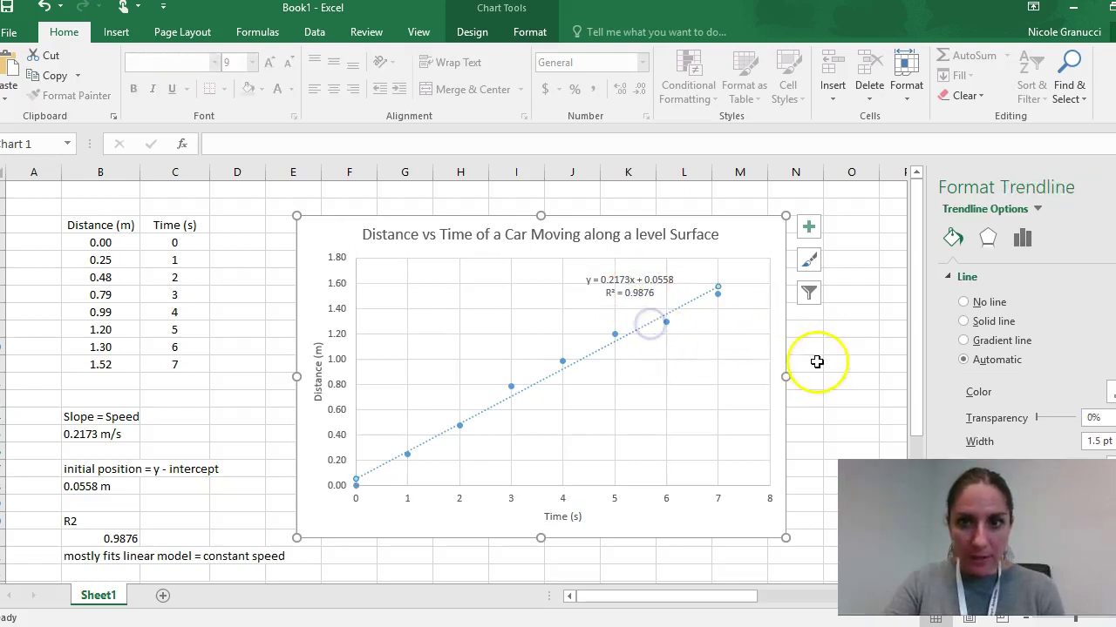
left_click(710, 359)
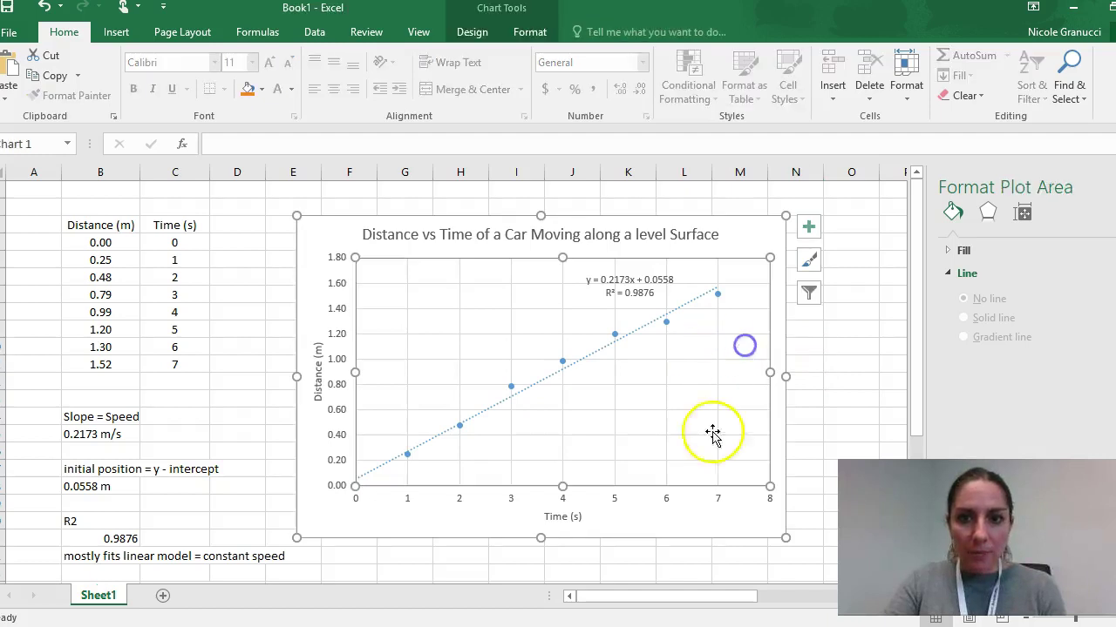
Step: Enlarge the plot area slightly and fill the Car series markers red
mouse_move(354, 487)
left_mouse_down()
mouse_move(372, 464)
mouse_move(346, 486)
left_mouse_up()
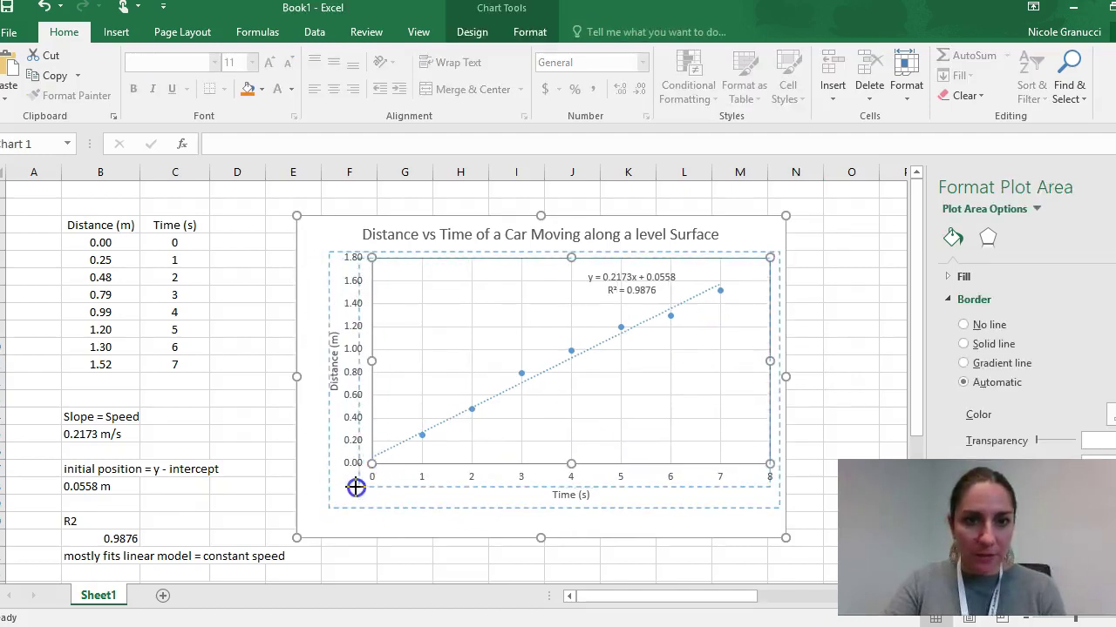
right_click(558, 362)
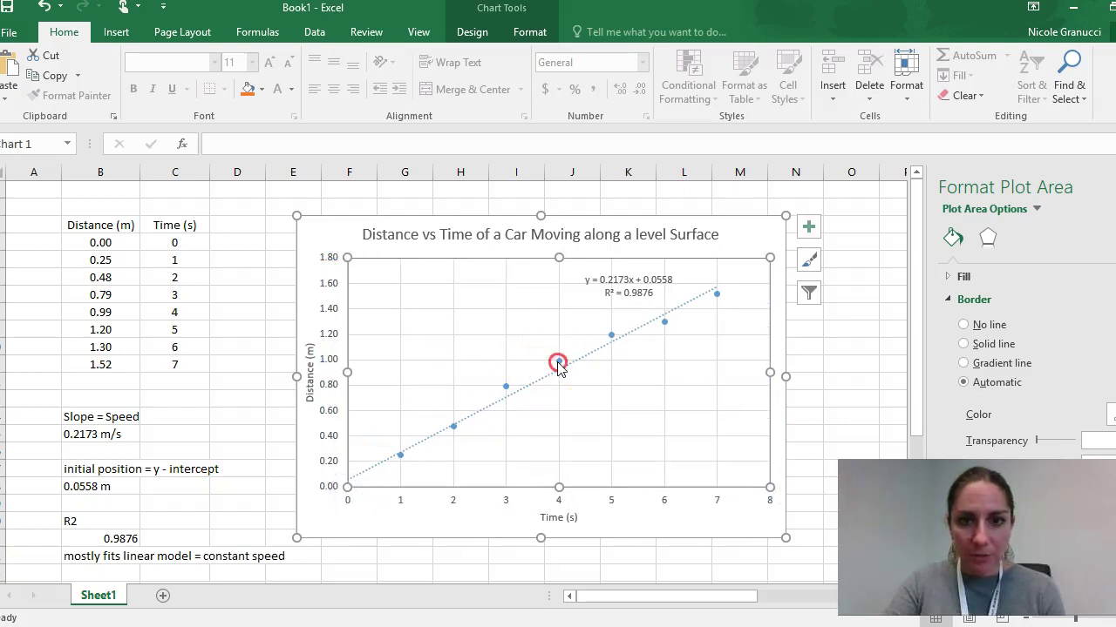
left_click(588, 332)
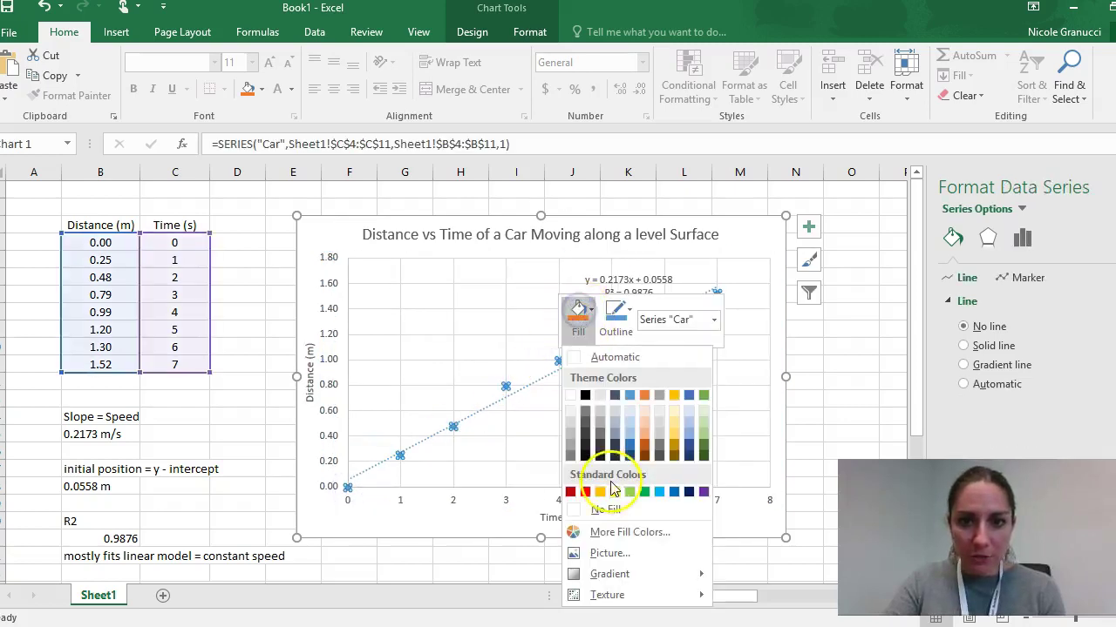
left_click(583, 491)
left_click(751, 419)
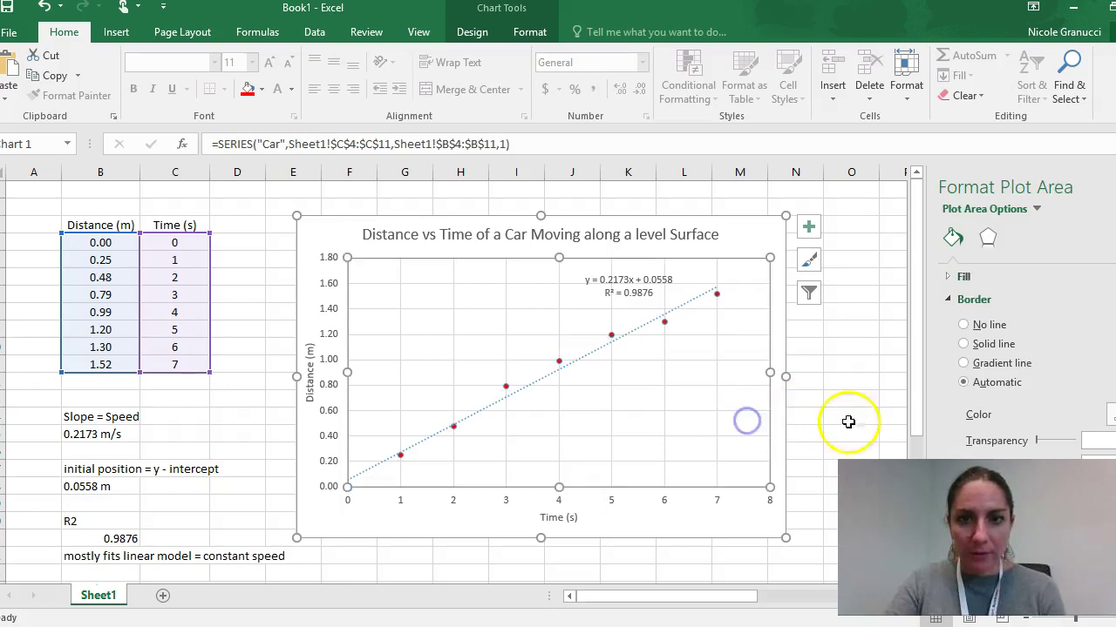
Step: Give the trendline outline a darker purple standard colour
left_click(590, 355)
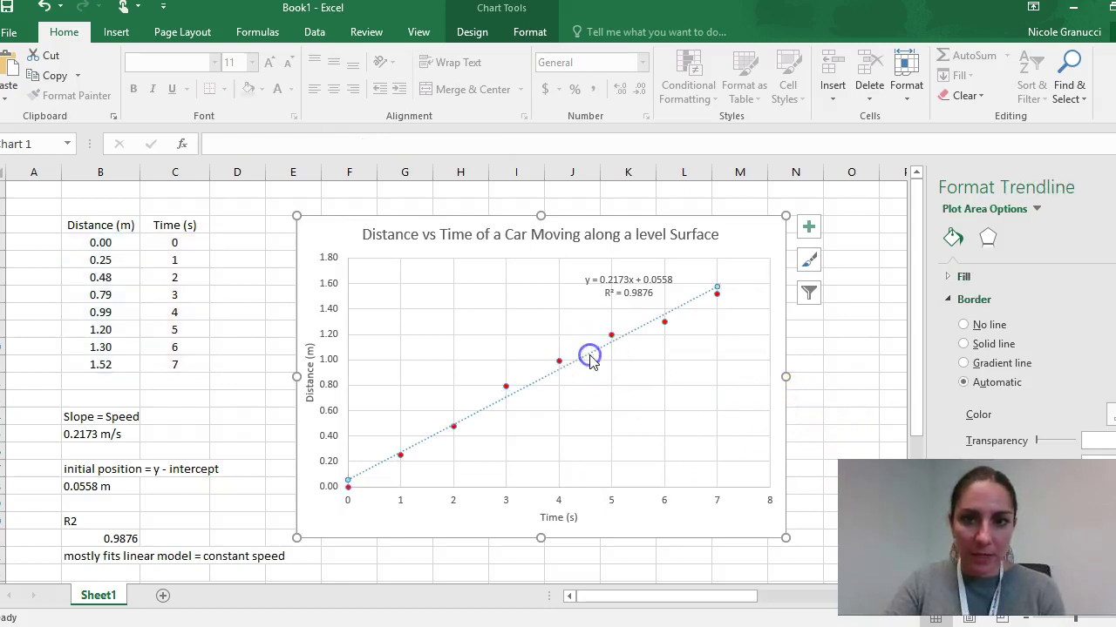
right_click(589, 356)
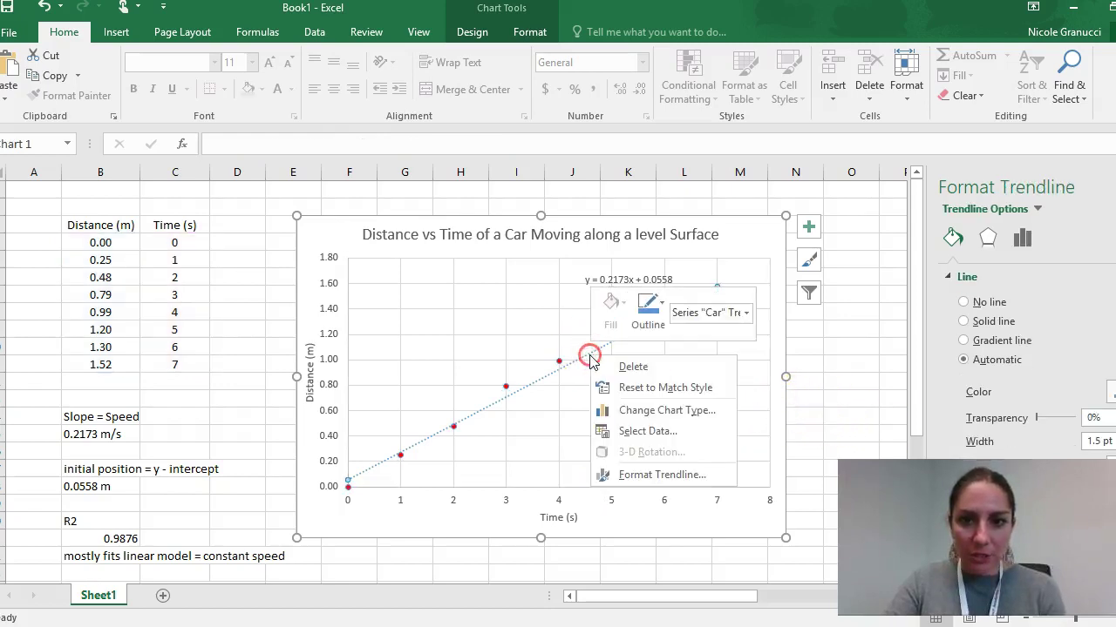
left_click(653, 310)
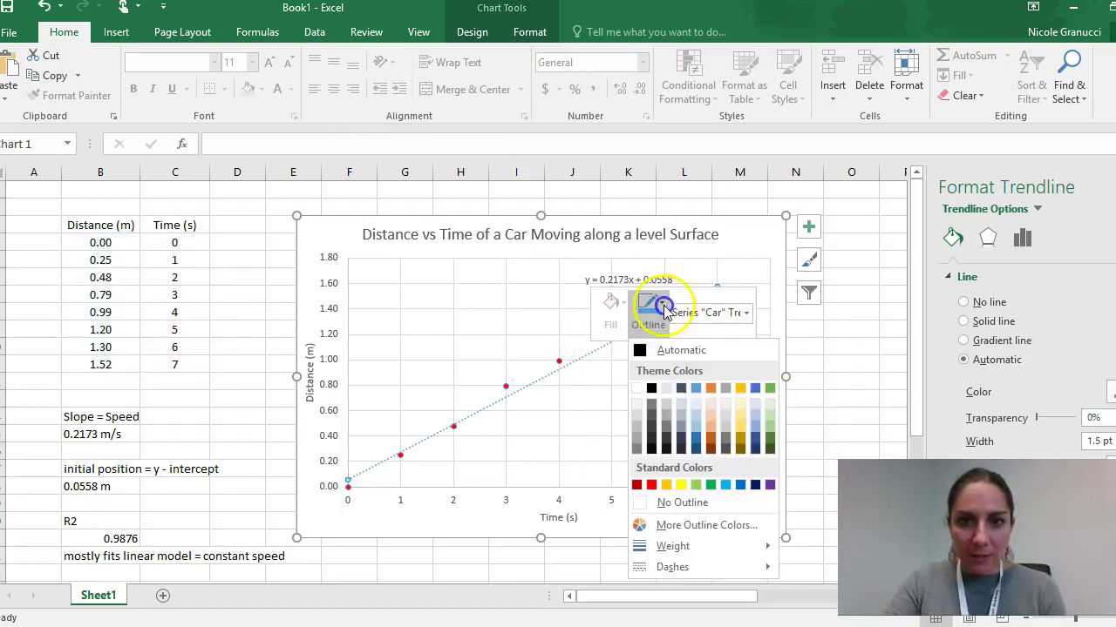
left_click(757, 485)
left_click(817, 445)
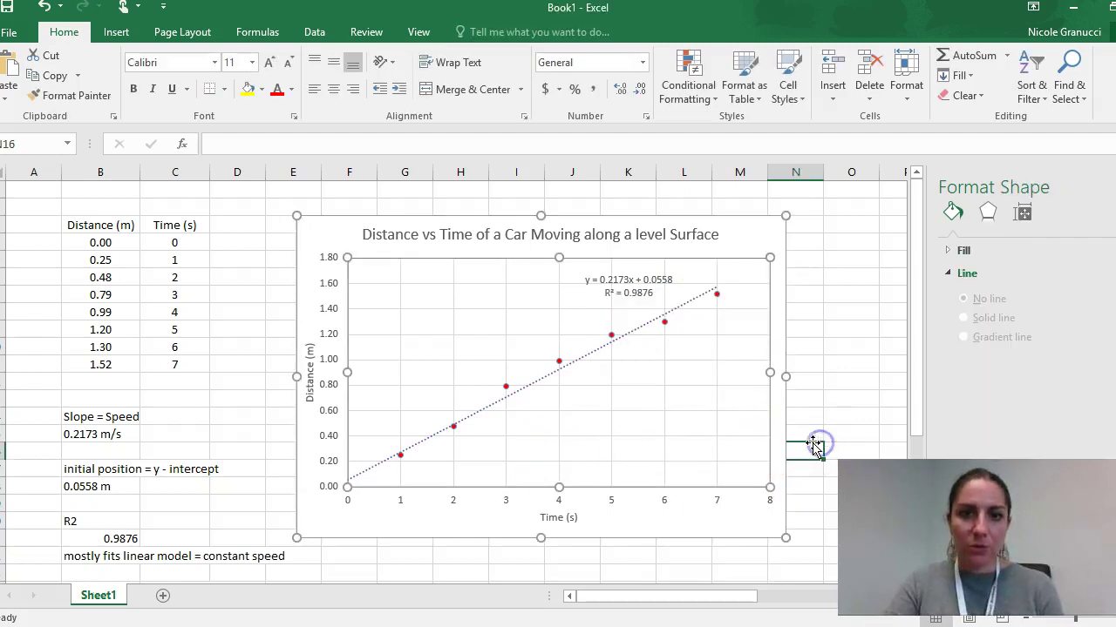
left_click(858, 398)
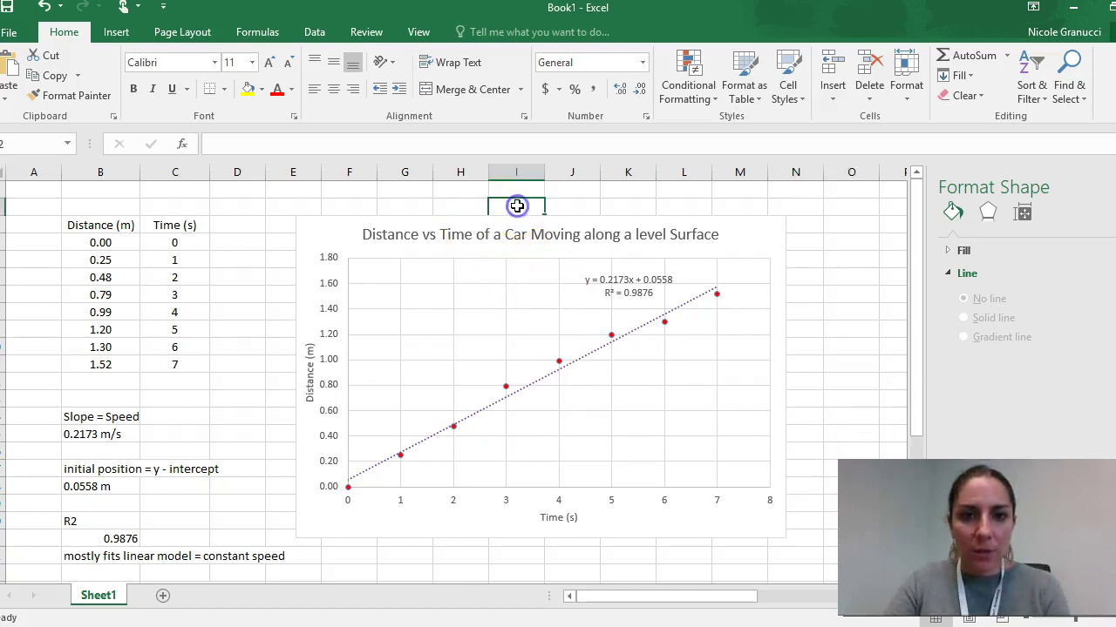
left_click(719, 296)
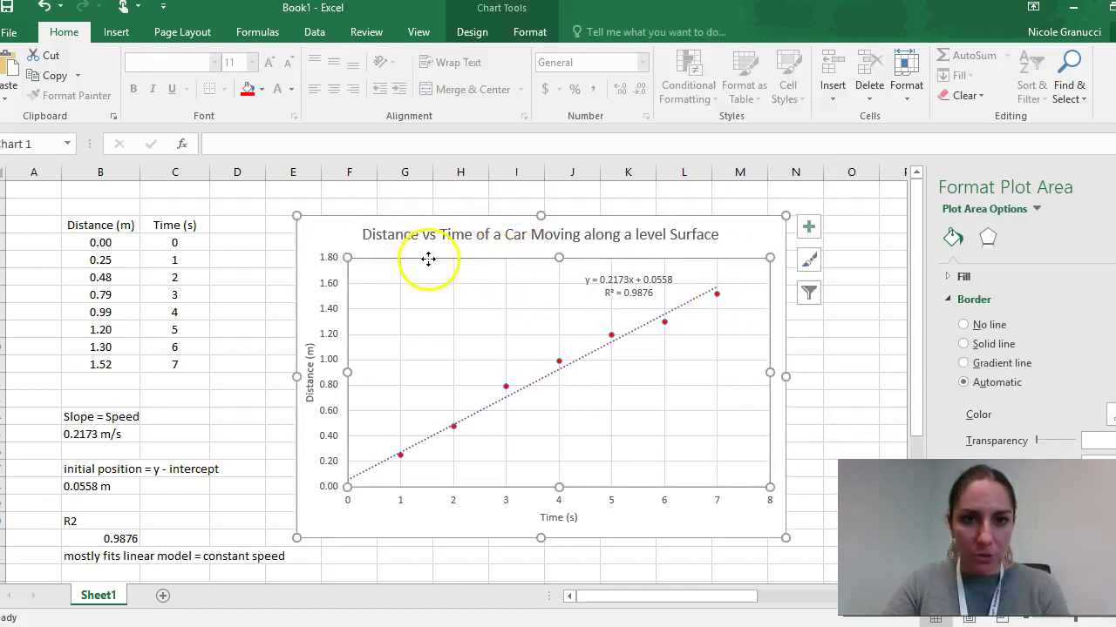